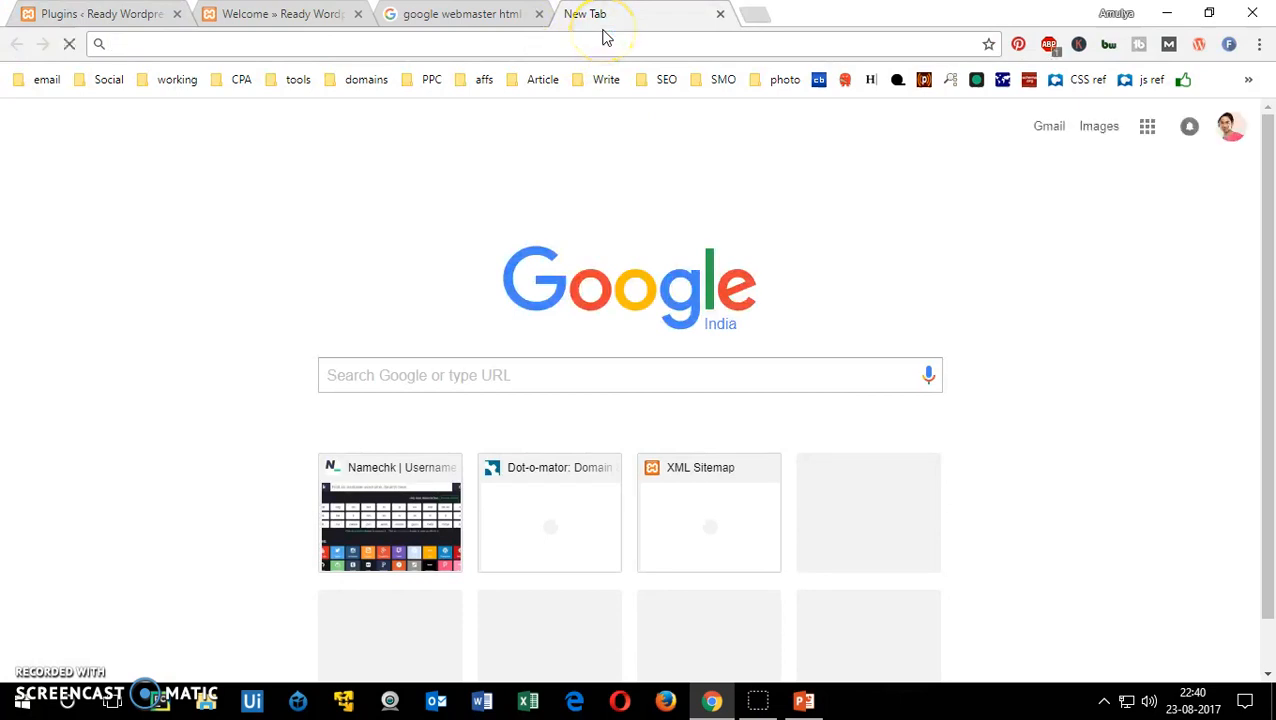
{"action": "key", "text": "Return"}
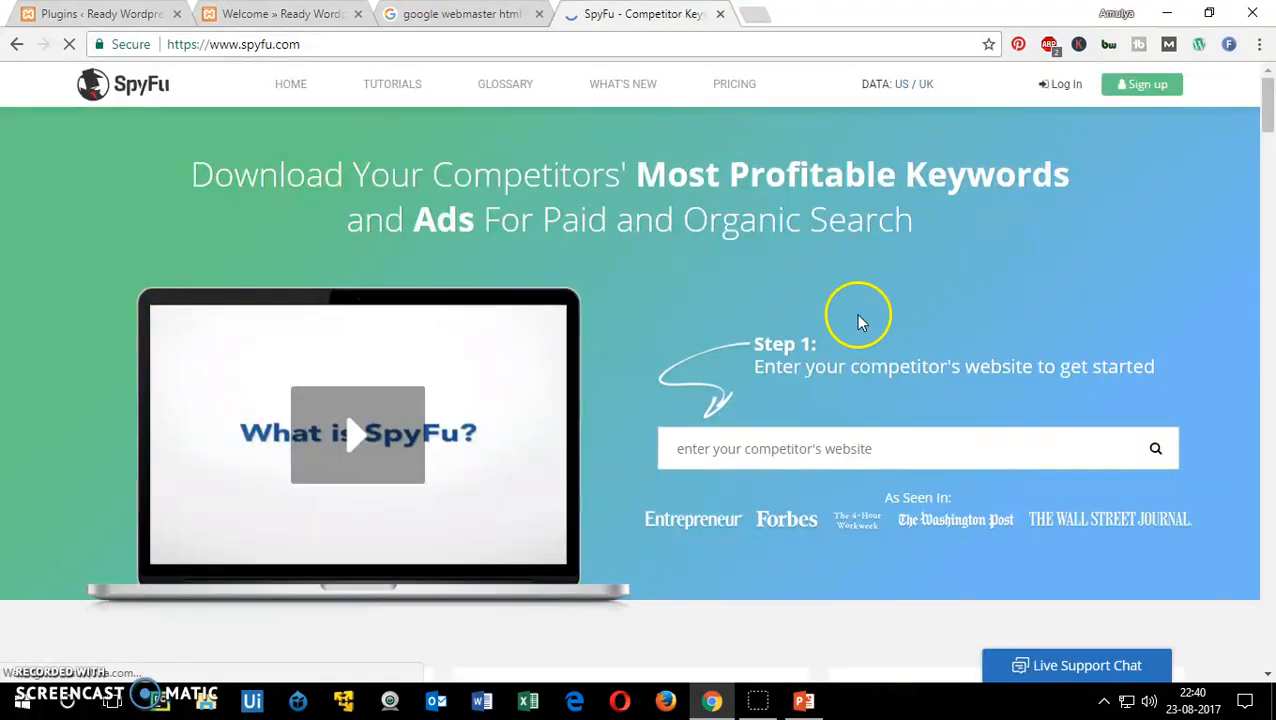
{"action": "left_click", "coordinate": [773, 454]}
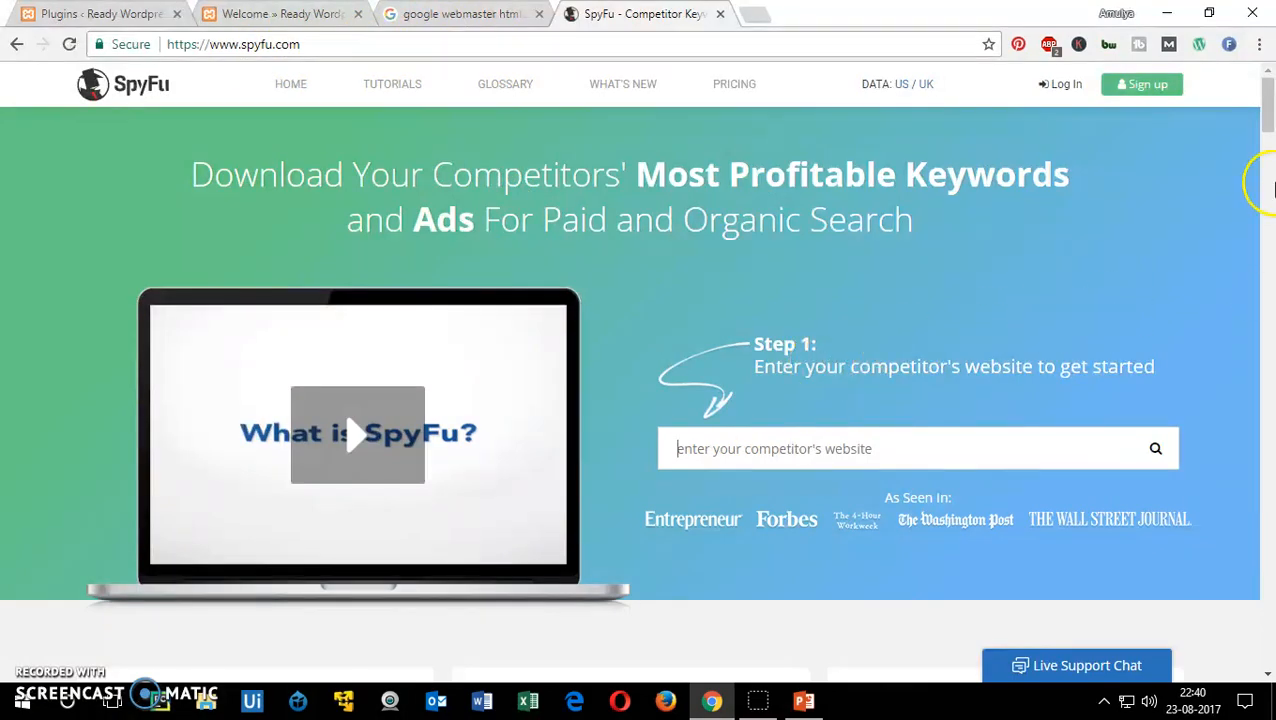
{"action": "left_click_drag", "start_coordinate": [1266, 112], "coordinate": [1263, 200]}
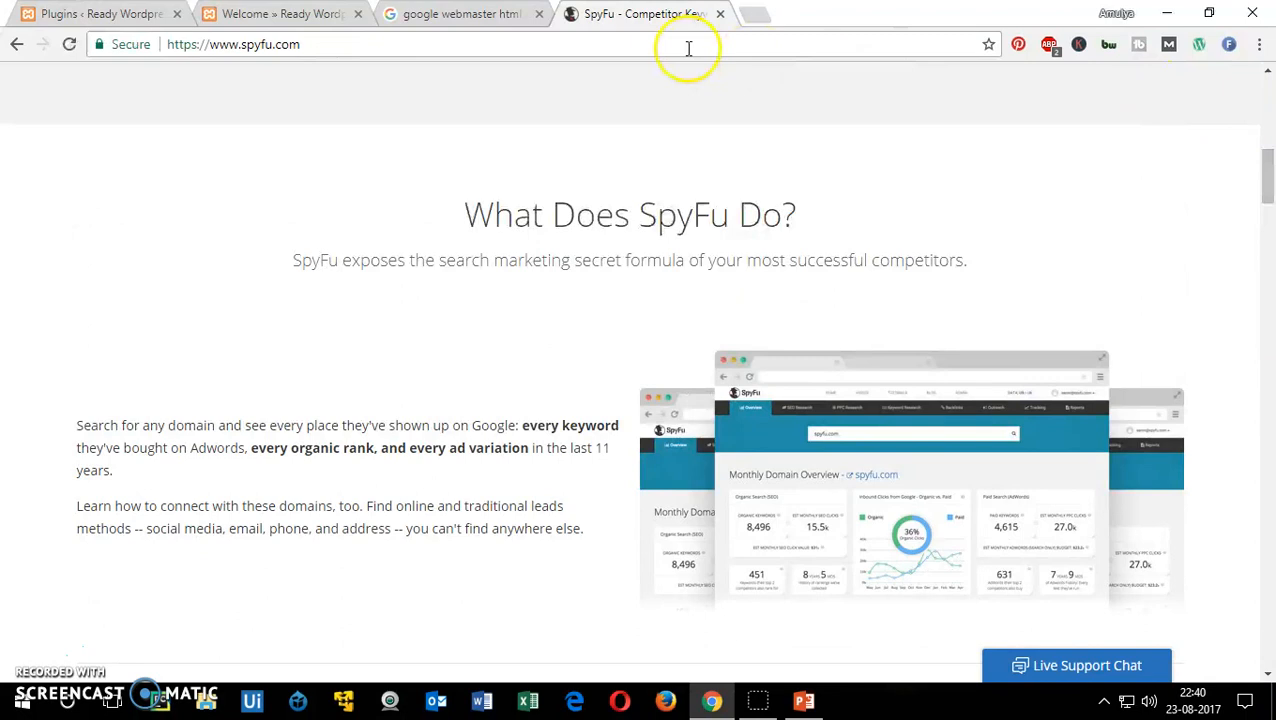
- Switch to PowerPoint and review the first items of the After Installing WordPress checklist, starting with Discourage Search Engine Indexing
{"action": "left_click", "coordinate": [447, 16]}
{"action": "left_click", "coordinate": [100, 14]}
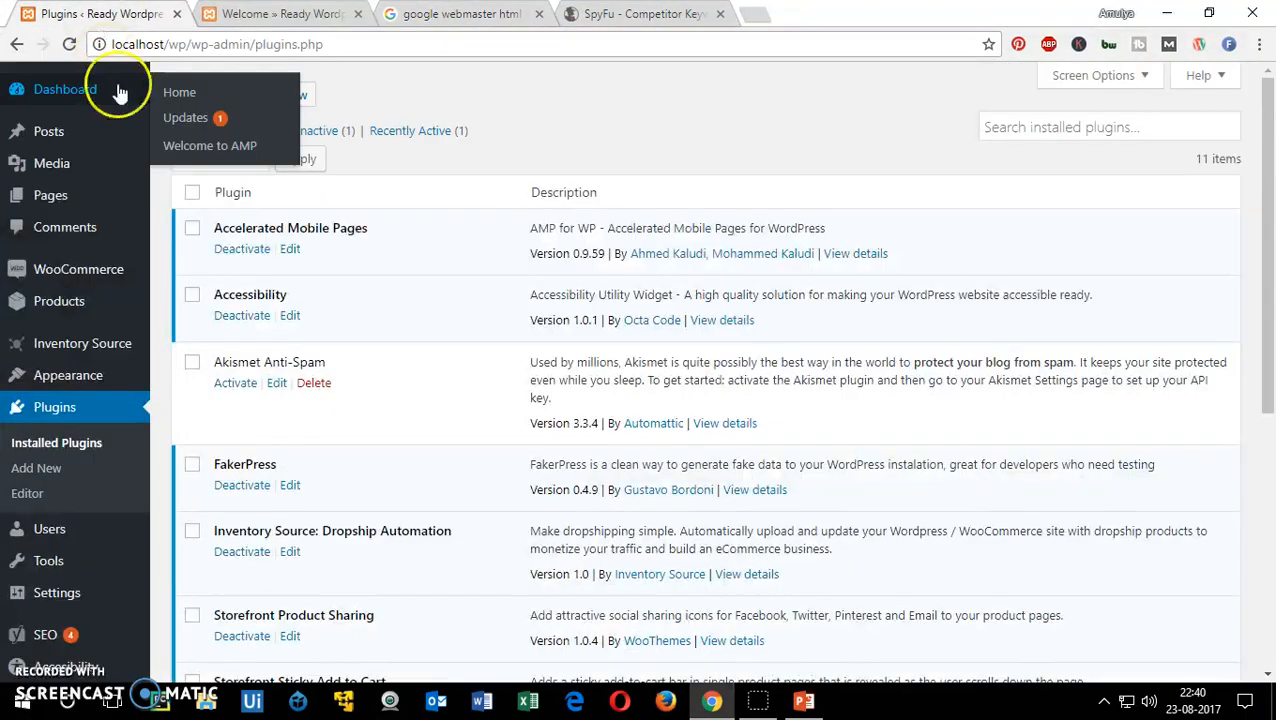
{"action": "left_click", "coordinate": [810, 701]}
{"action": "left_click", "coordinate": [541, 455]}
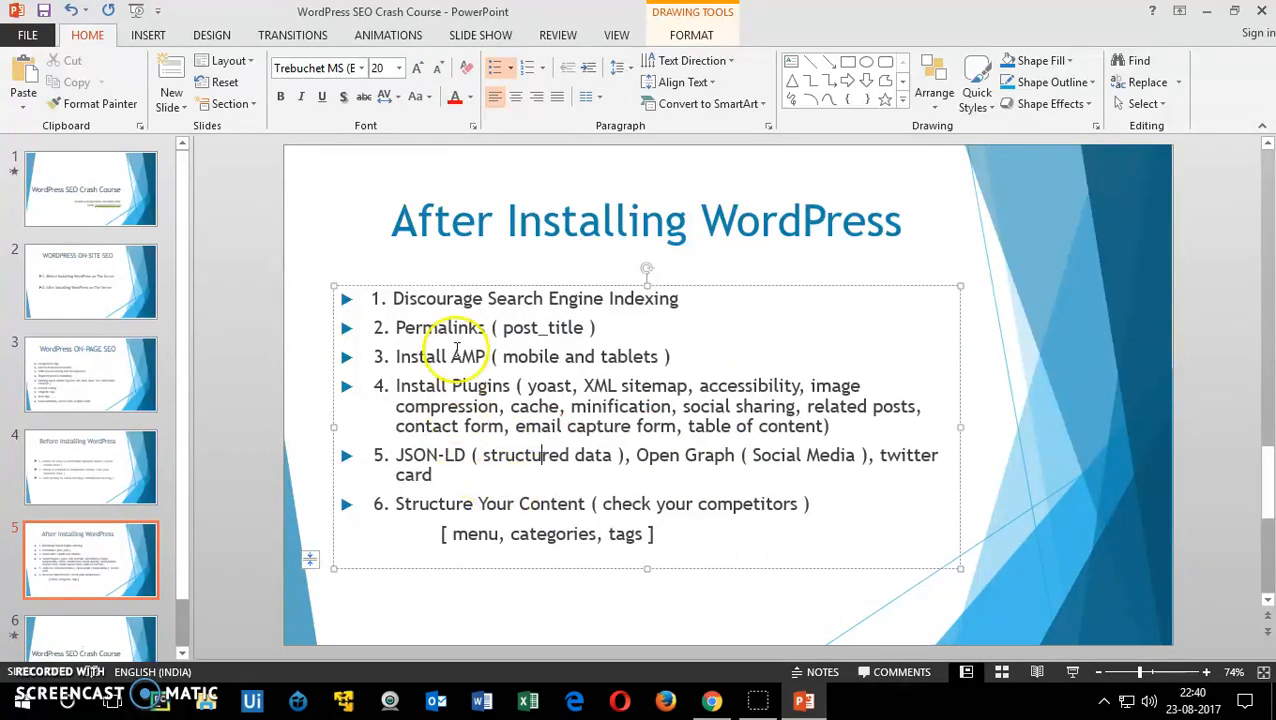
{"action": "left_click_drag", "start_coordinate": [413, 305], "coordinate": [523, 305]}
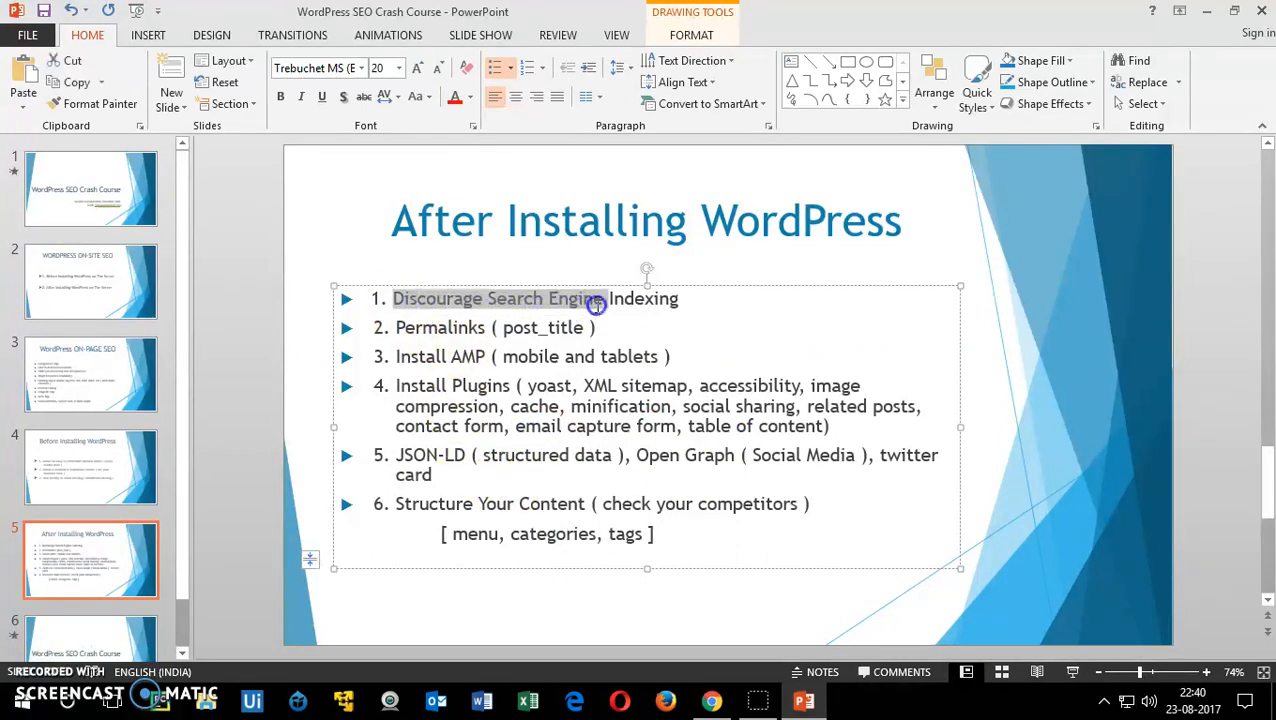
{"action": "left_click", "coordinate": [661, 353]}
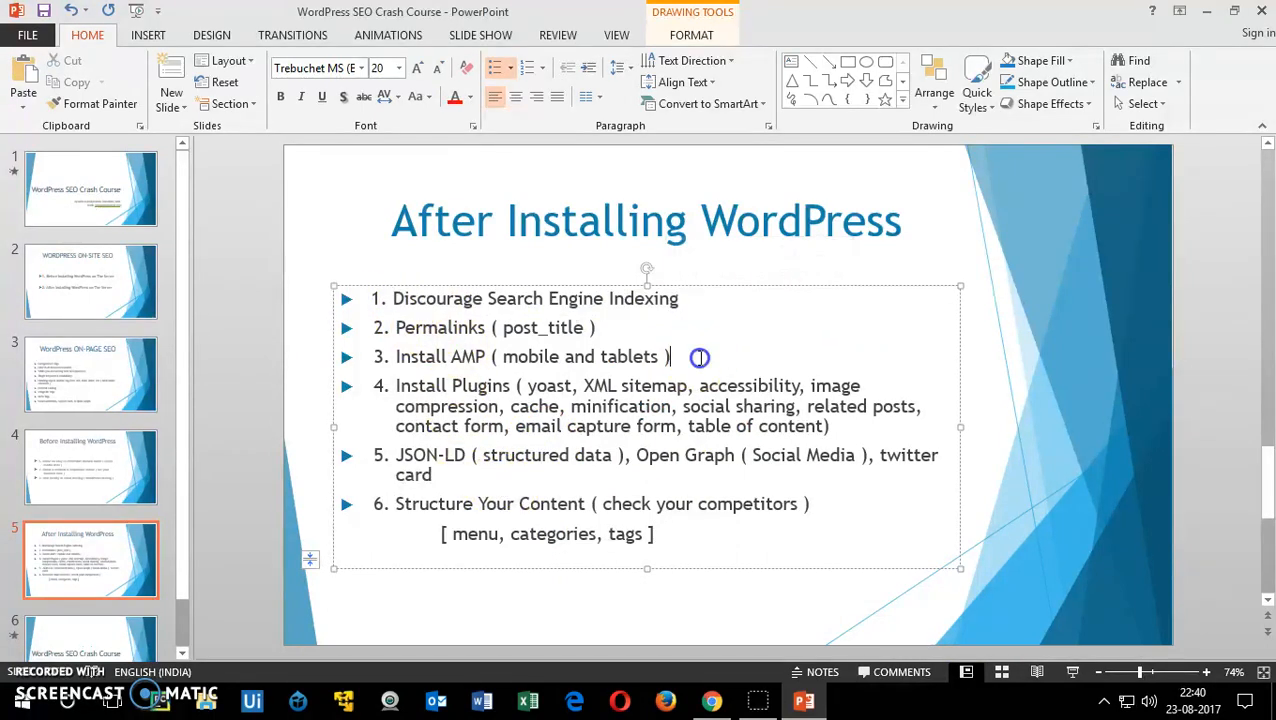
- Return to the WordPress dashboard in Chrome and open the site's Reading settings
{"action": "left_click", "coordinate": [712, 701]}
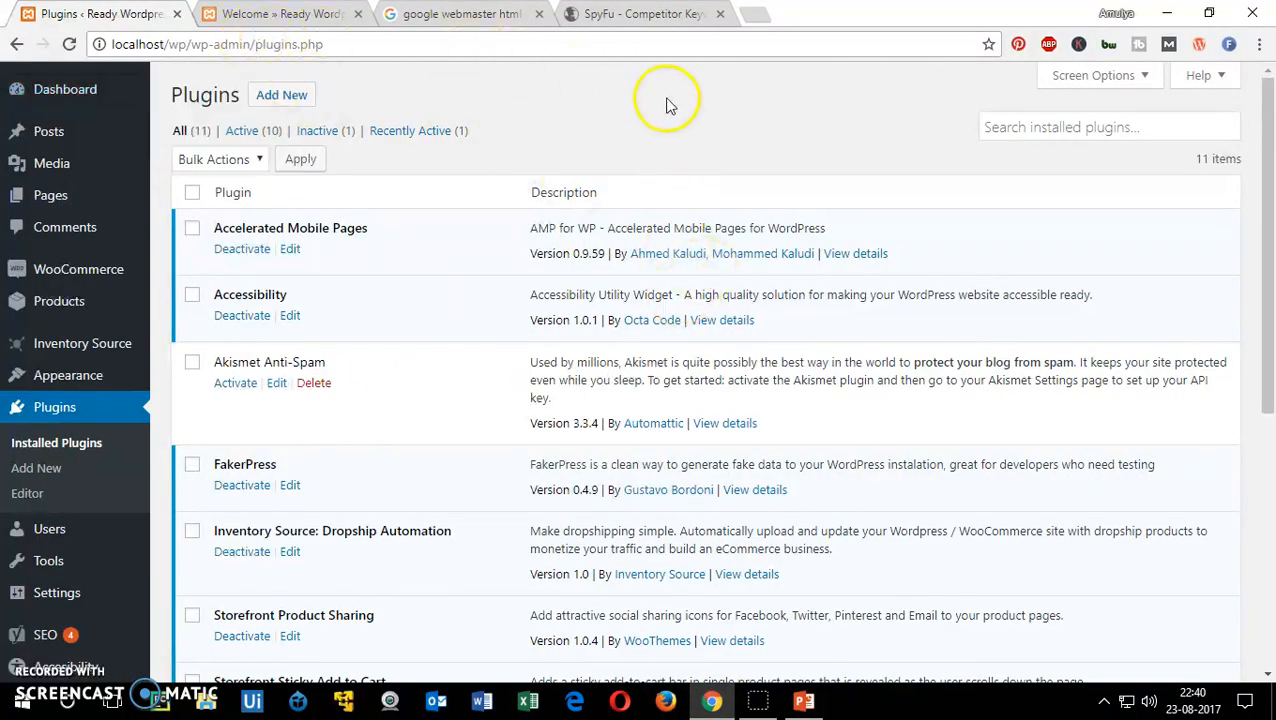
{"action": "left_click", "coordinate": [670, 14]}
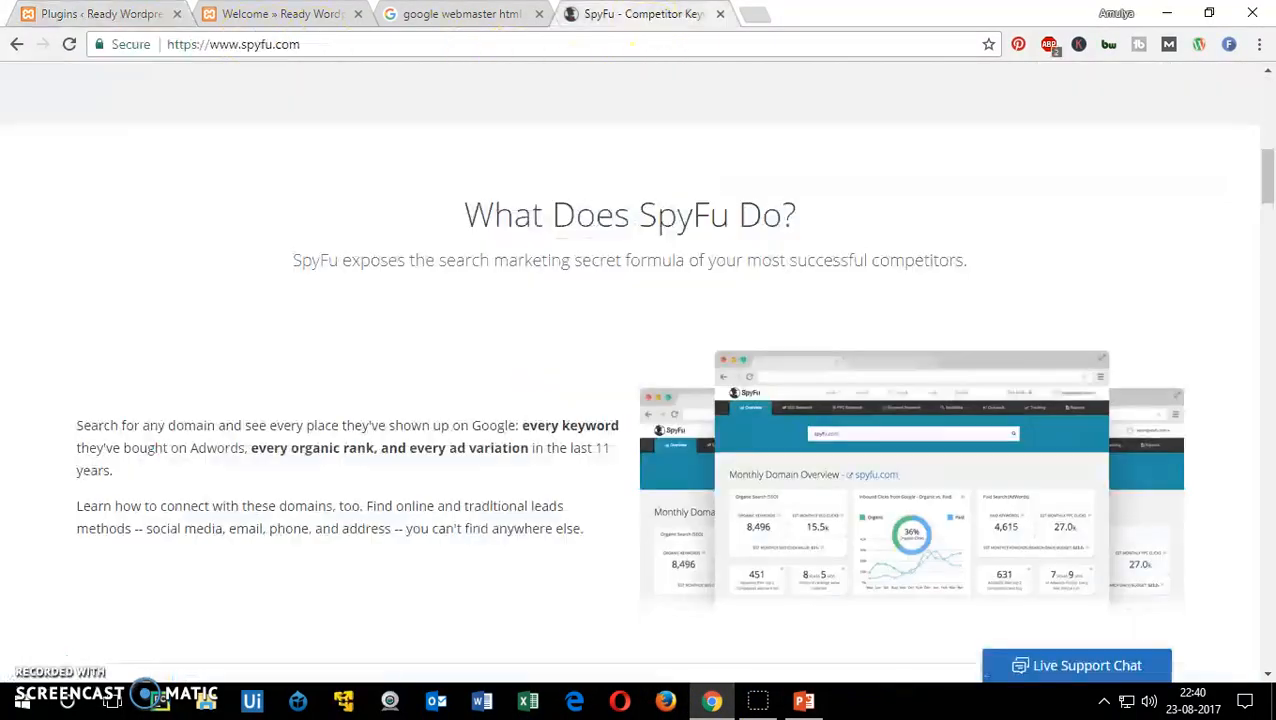
{"action": "left_click", "coordinate": [313, 48]}
{"action": "left_click", "coordinate": [99, 12]}
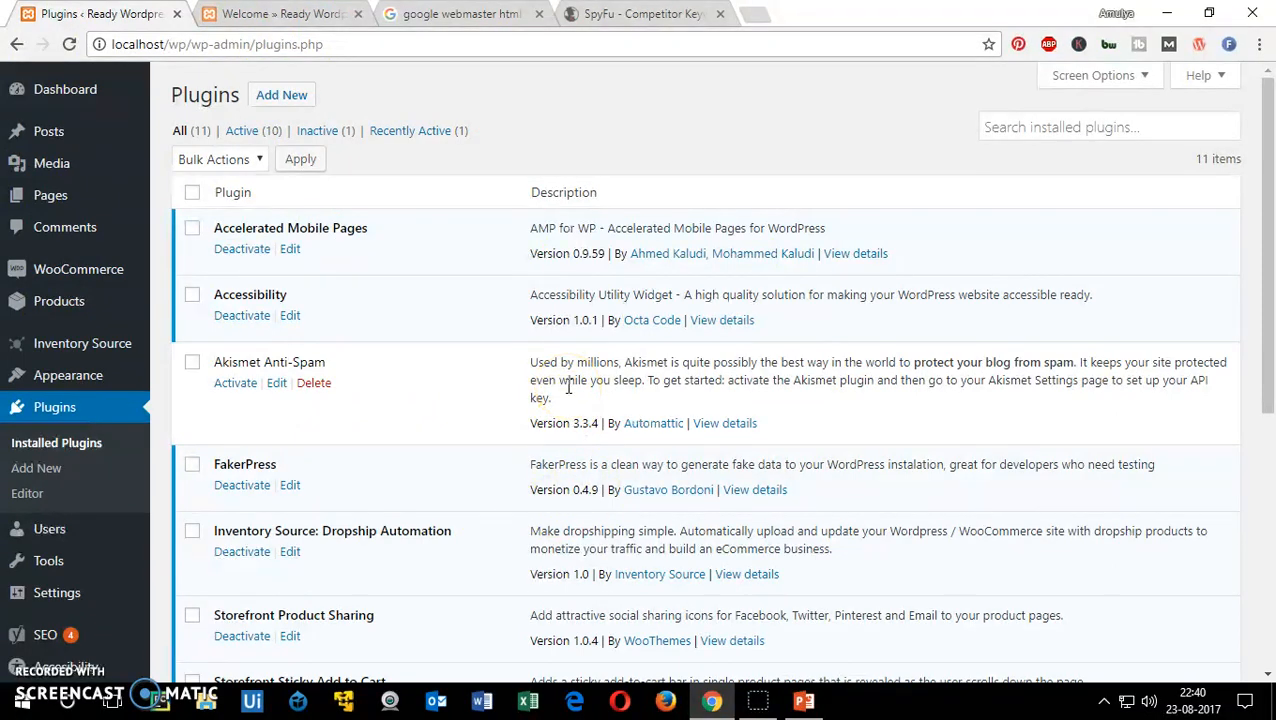
{"action": "mouse_move", "coordinate": [82, 607]}
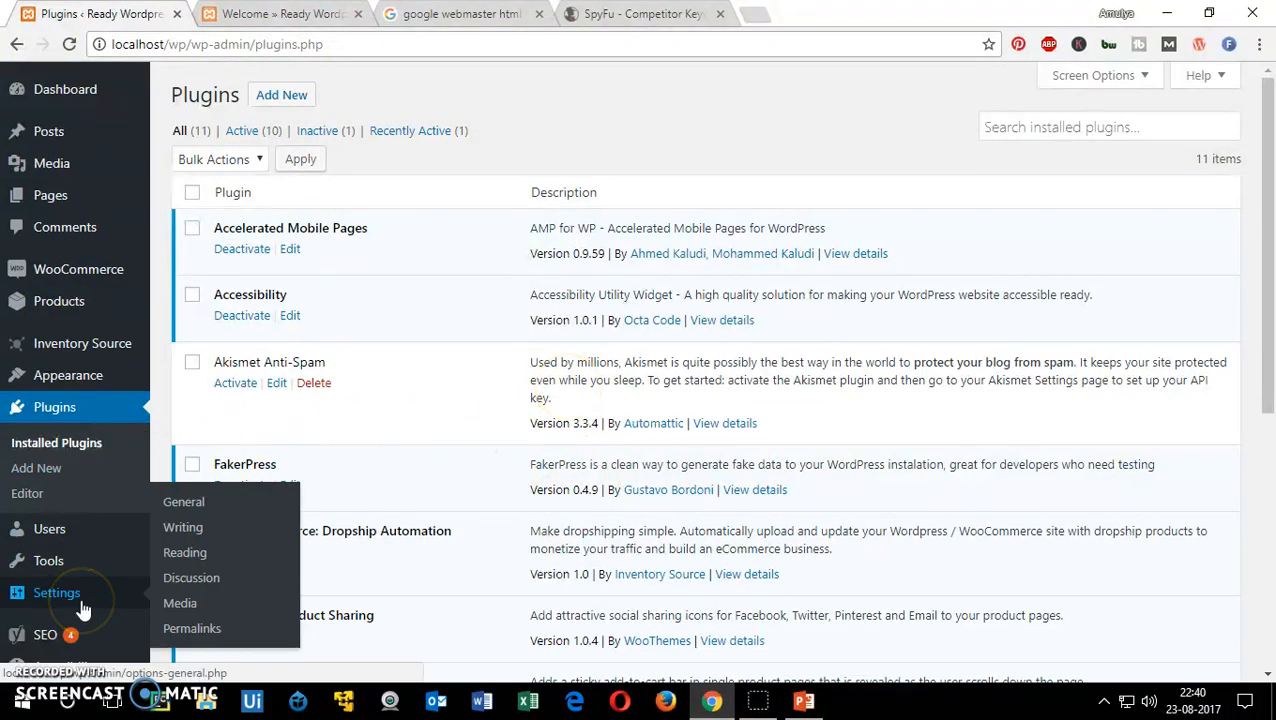
{"action": "left_click", "coordinate": [193, 553]}
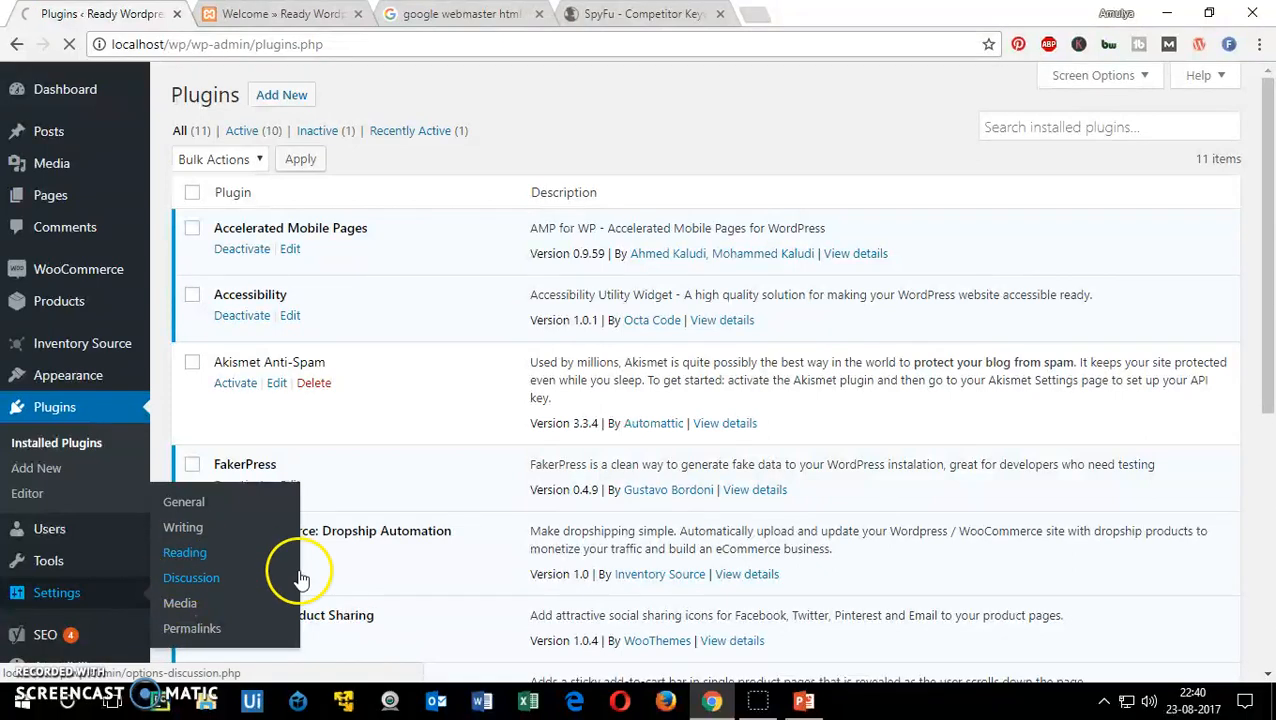
{"action": "scroll", "coordinate": [418, 590], "scroll_direction": "down", "scroll_amount": 1}
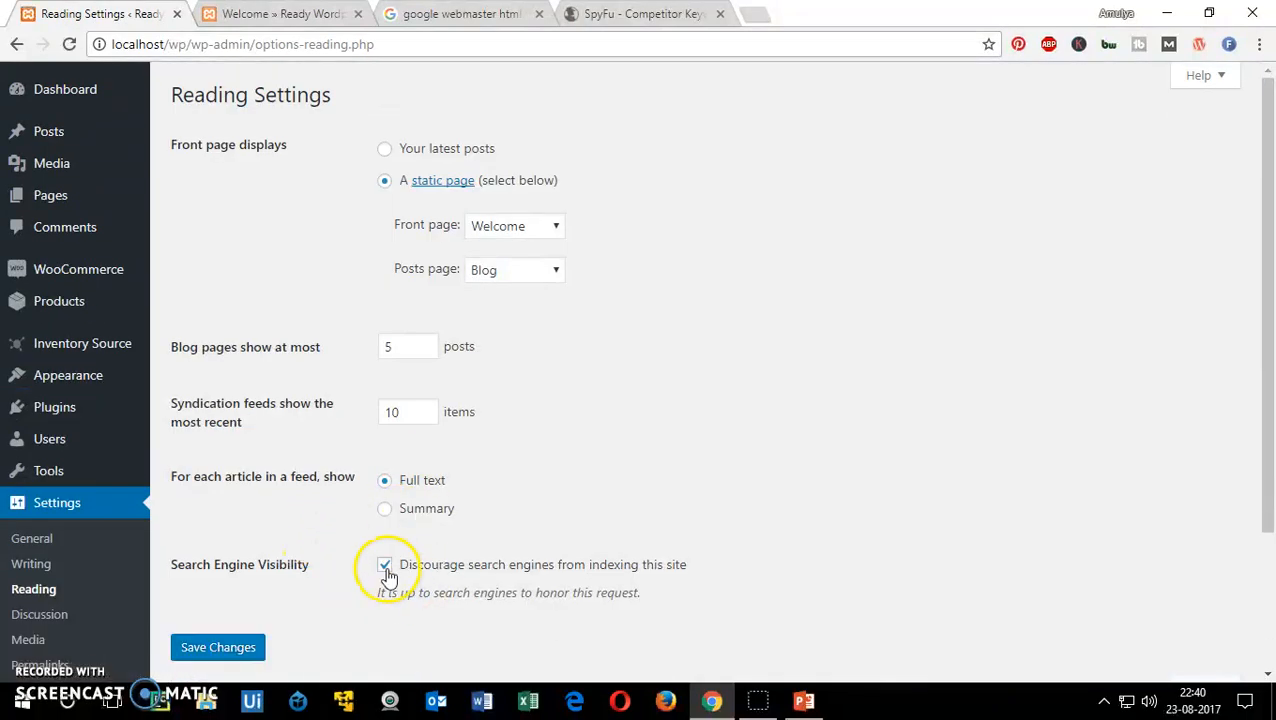
- Set the site to discourage search engines from indexing it and save the Reading settings
{"action": "left_click", "coordinate": [385, 567]}
{"action": "left_click", "coordinate": [391, 355]}
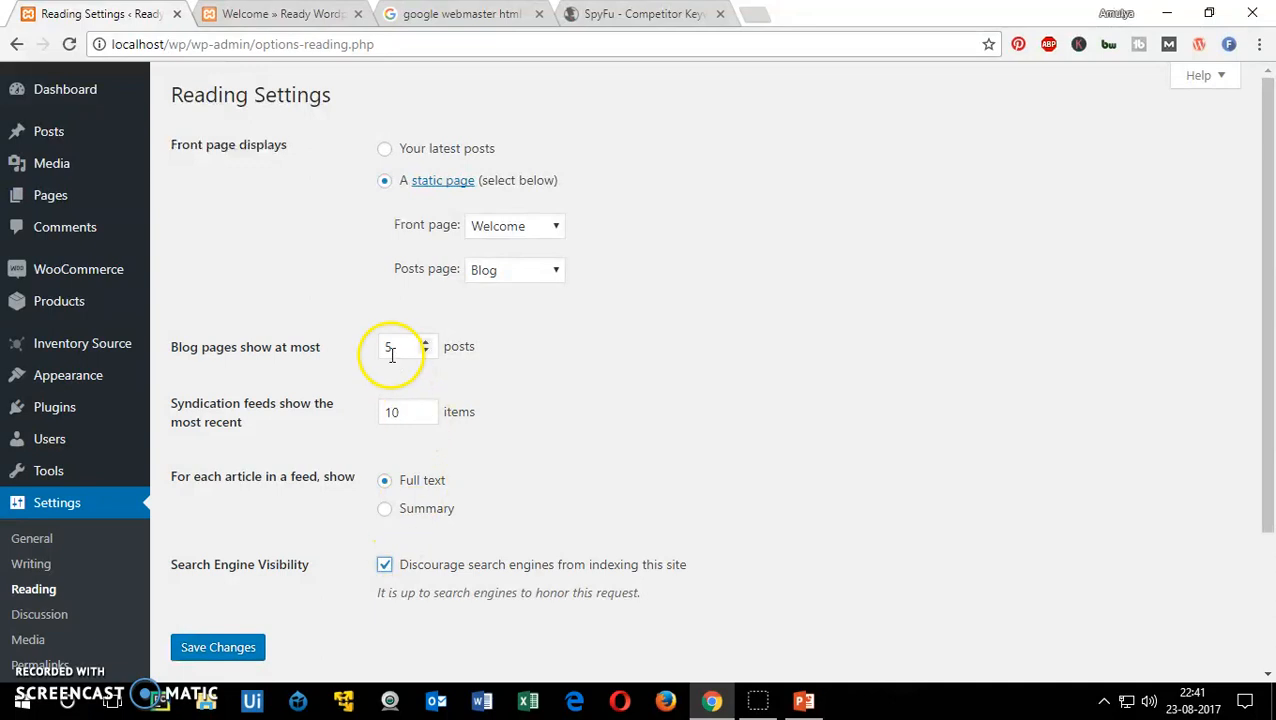
{"action": "left_click_drag", "start_coordinate": [406, 347], "coordinate": [358, 350]}
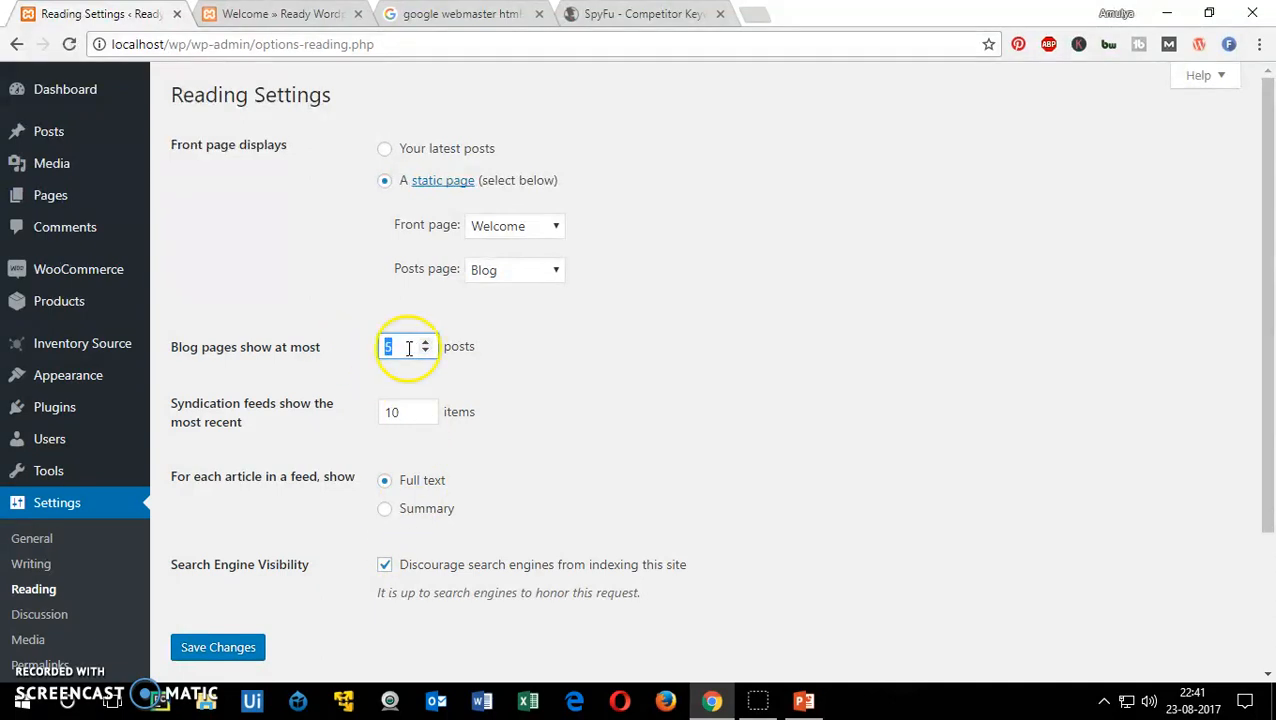
{"action": "left_click", "coordinate": [213, 647]}
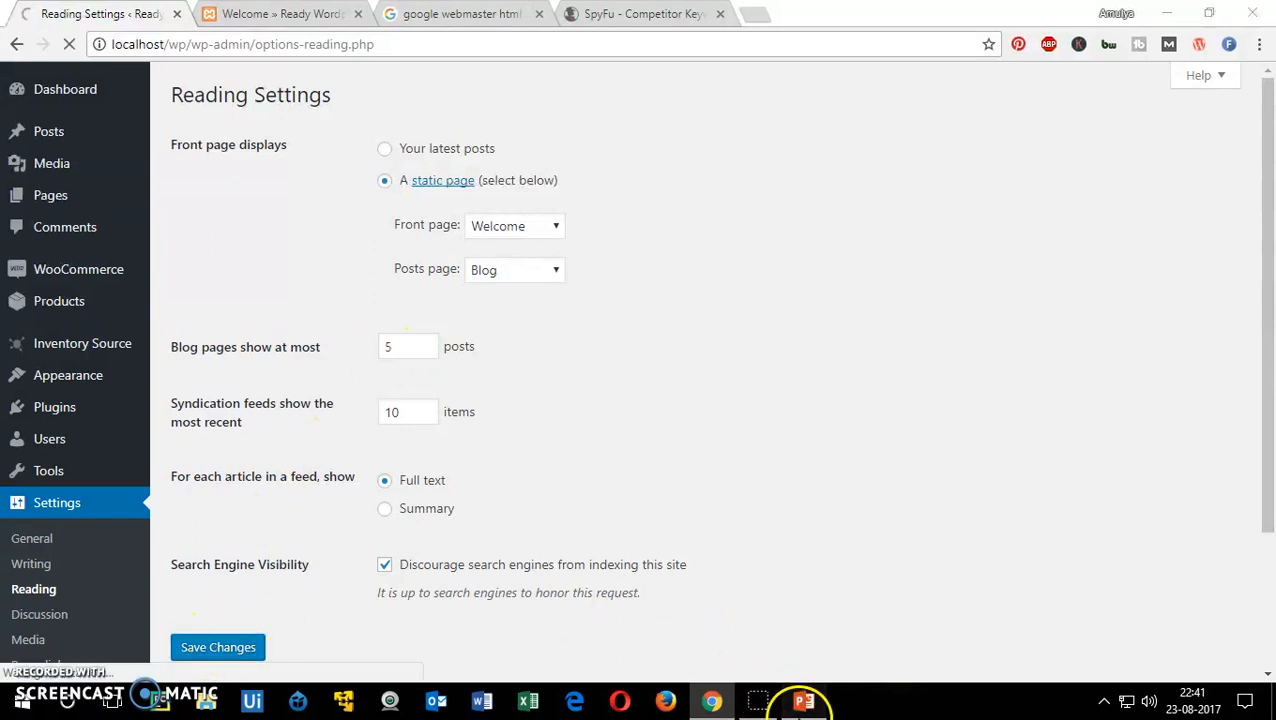
- Check the checklist slide in PowerPoint and open the WordPress Permalink settings in Chrome
{"action": "left_click", "coordinate": [803, 700]}
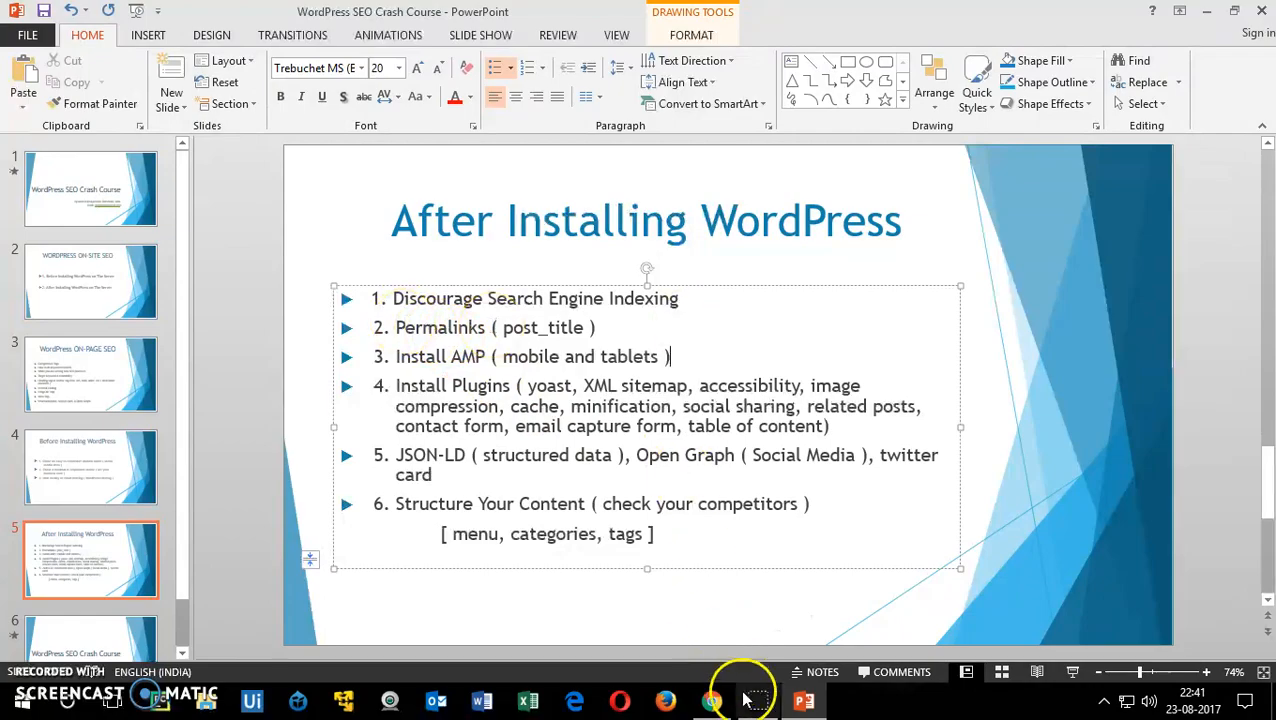
{"action": "left_click", "coordinate": [712, 700]}
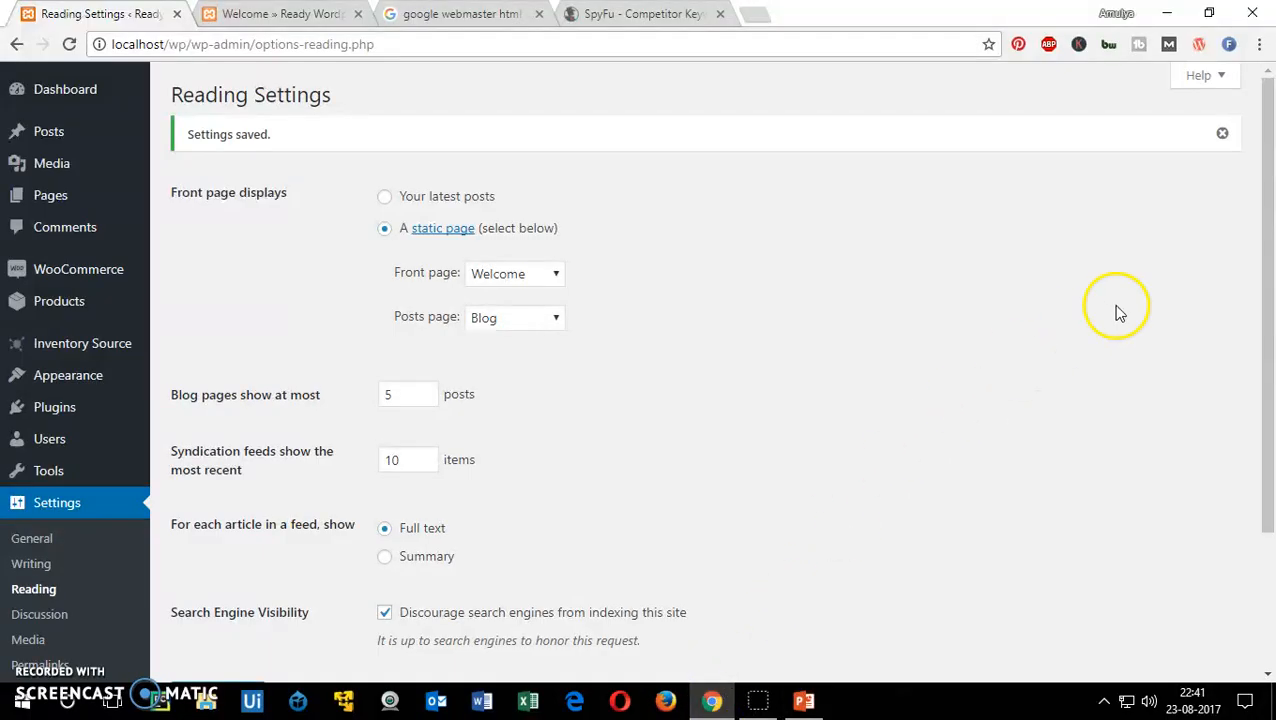
{"action": "left_click_drag", "start_coordinate": [1268, 156], "coordinate": [1262, 342]}
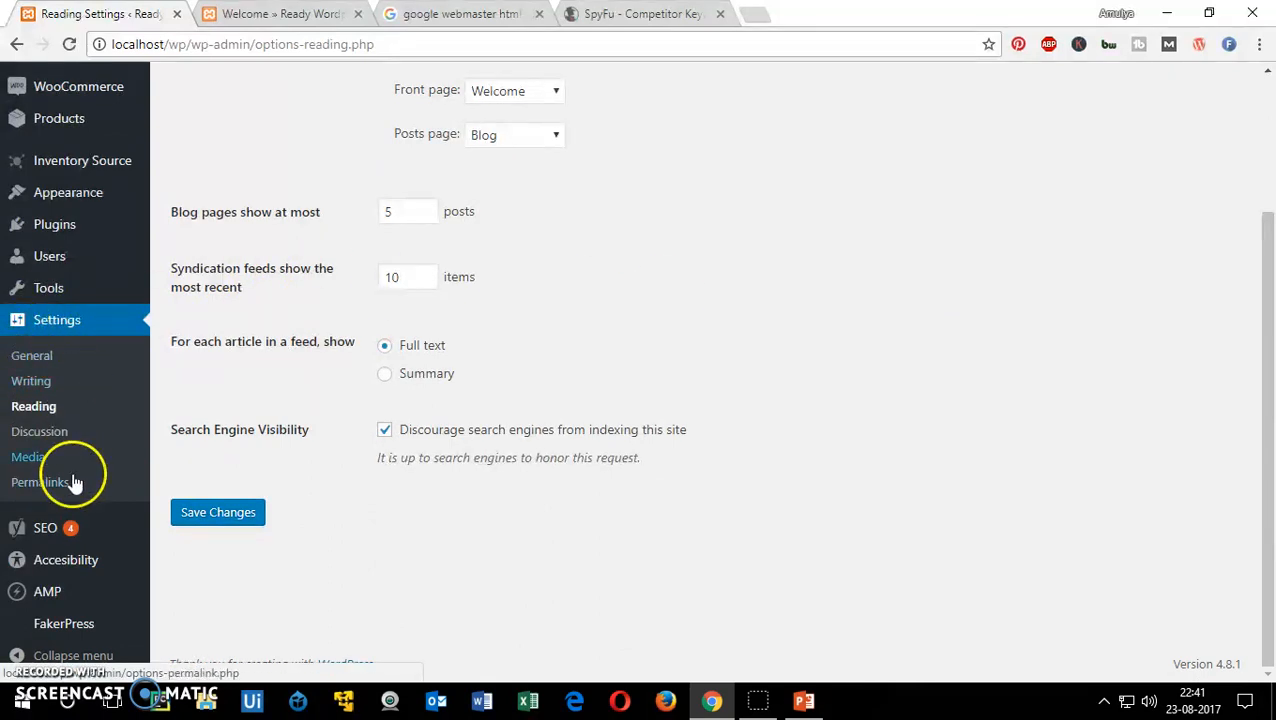
{"action": "left_click", "coordinate": [40, 482]}
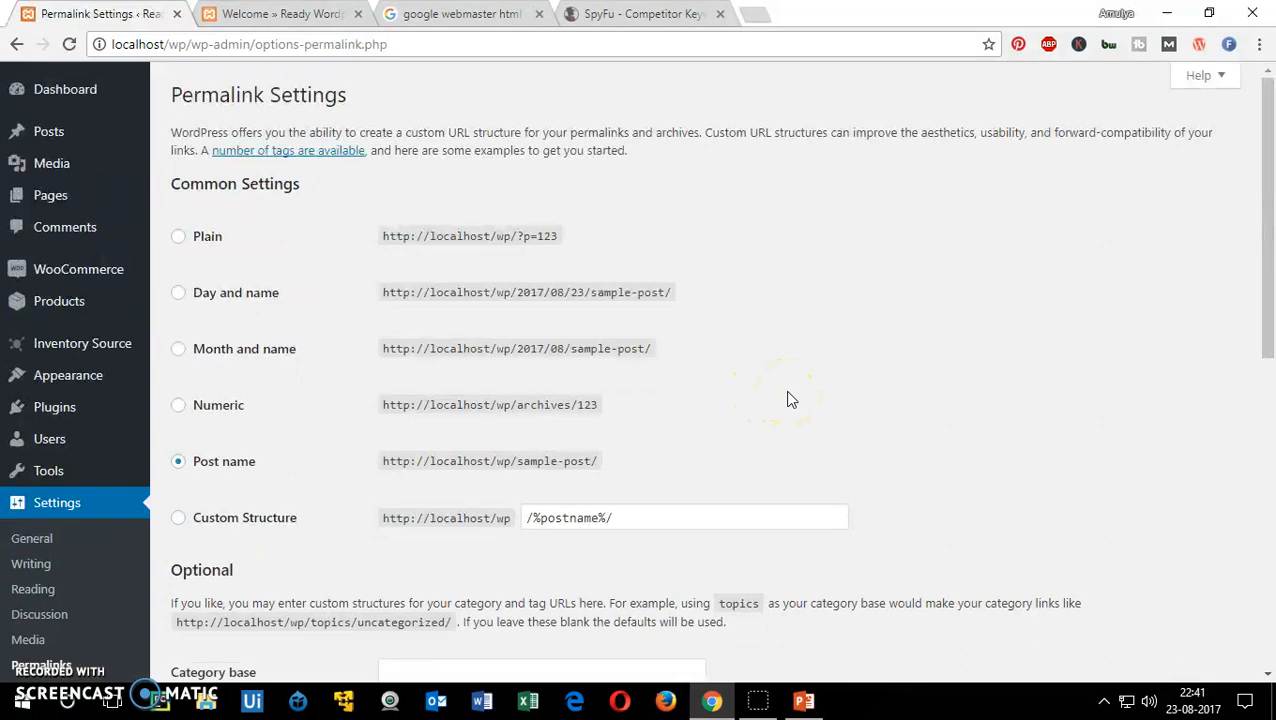
- Set the permalink structure to Post name (/%postname%/) and save the Permalink settings
{"action": "left_click", "coordinate": [186, 242]}
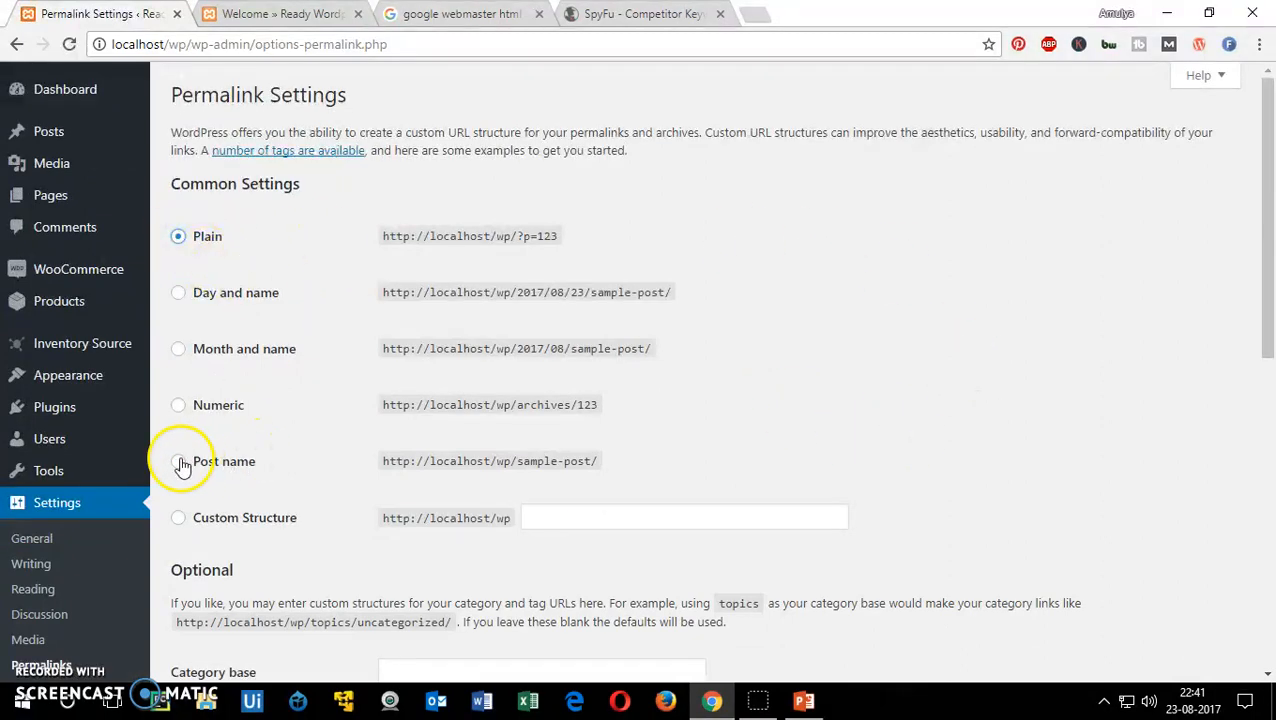
{"action": "left_click_drag", "start_coordinate": [627, 521], "coordinate": [527, 511]}
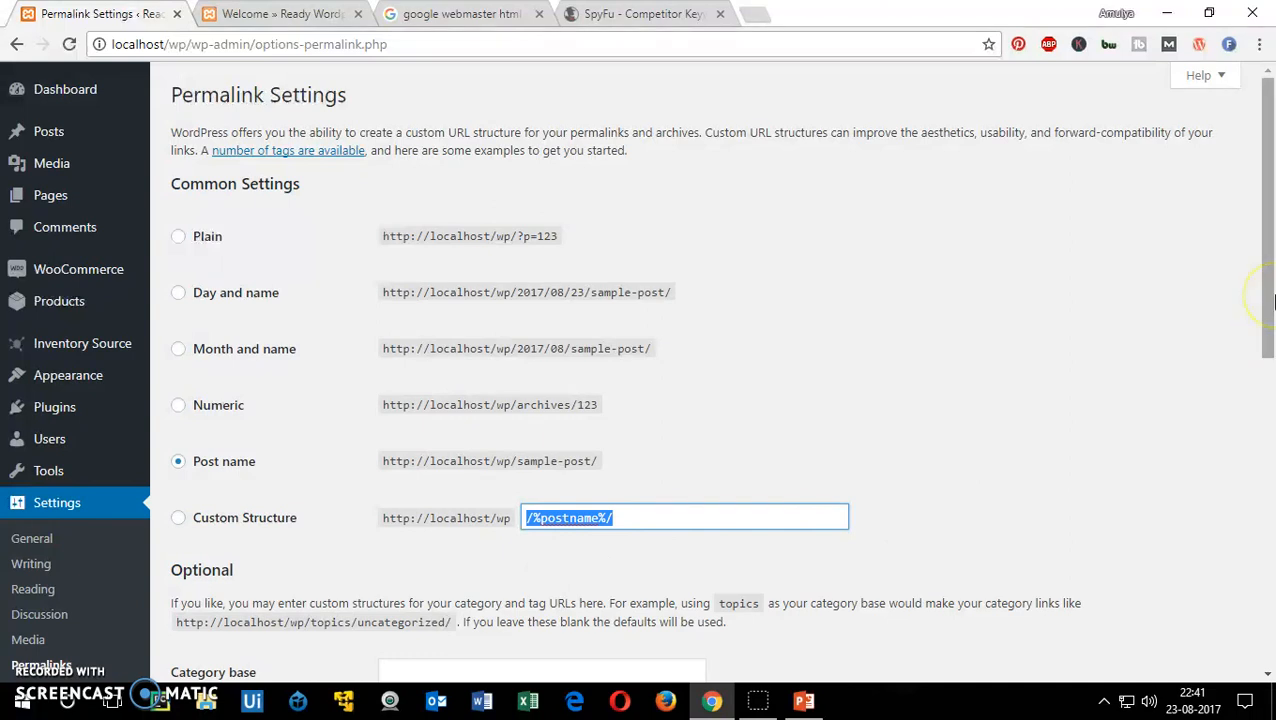
{"action": "left_click", "coordinate": [1271, 301]}
{"action": "left_click_drag", "start_coordinate": [1271, 301], "coordinate": [1271, 625]}
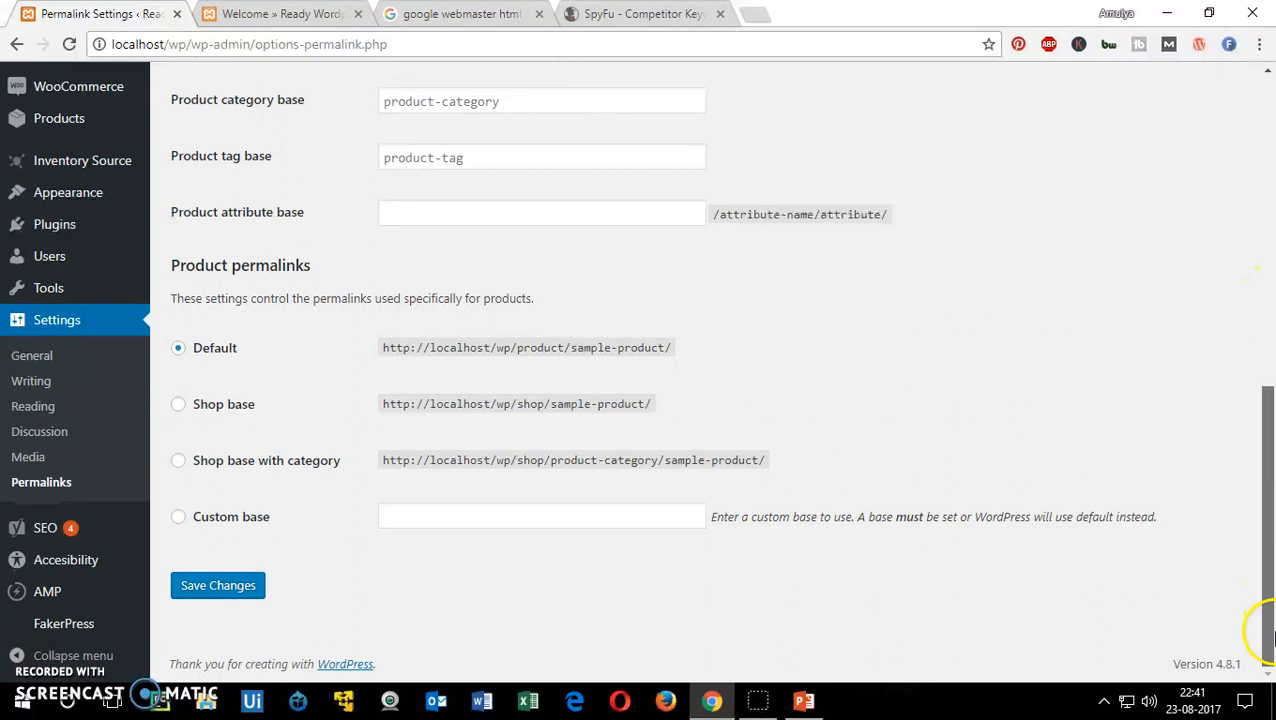
{"action": "left_click", "coordinate": [217, 586]}
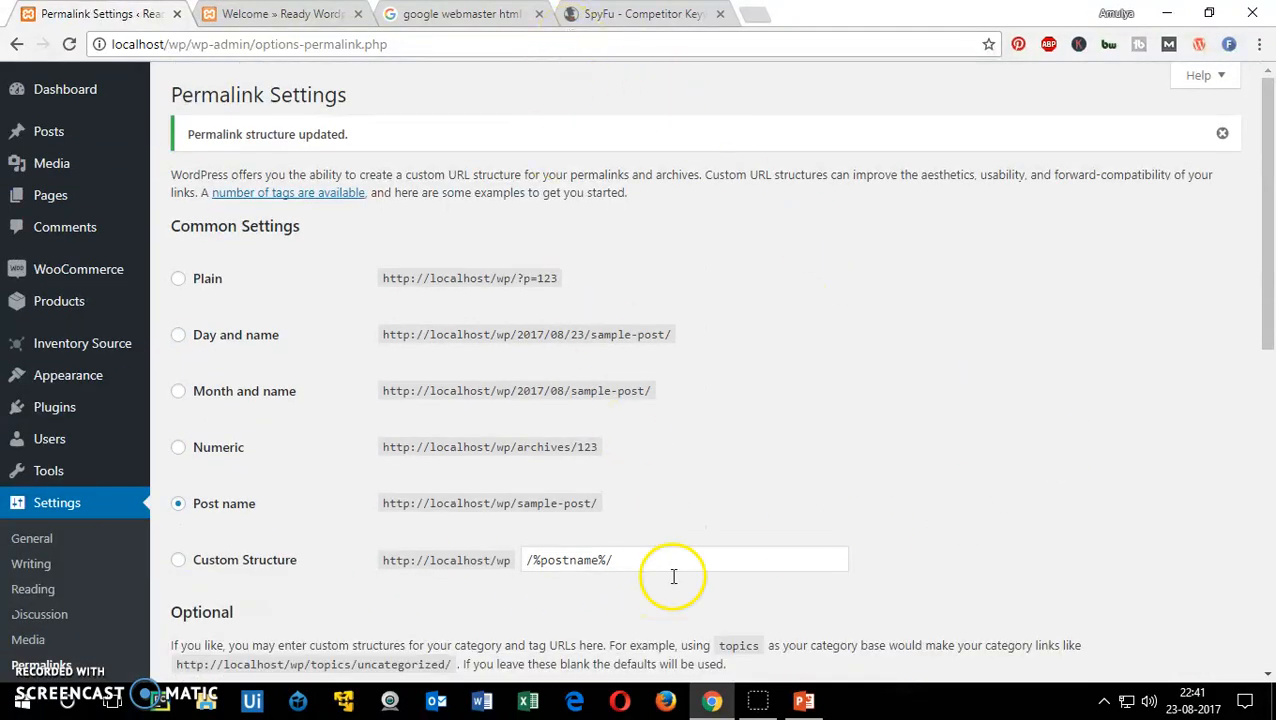
- Review the Install AMP item on the After Installing WordPress slide in PowerPoint and return to Chrome
{"action": "left_click", "coordinate": [806, 701]}
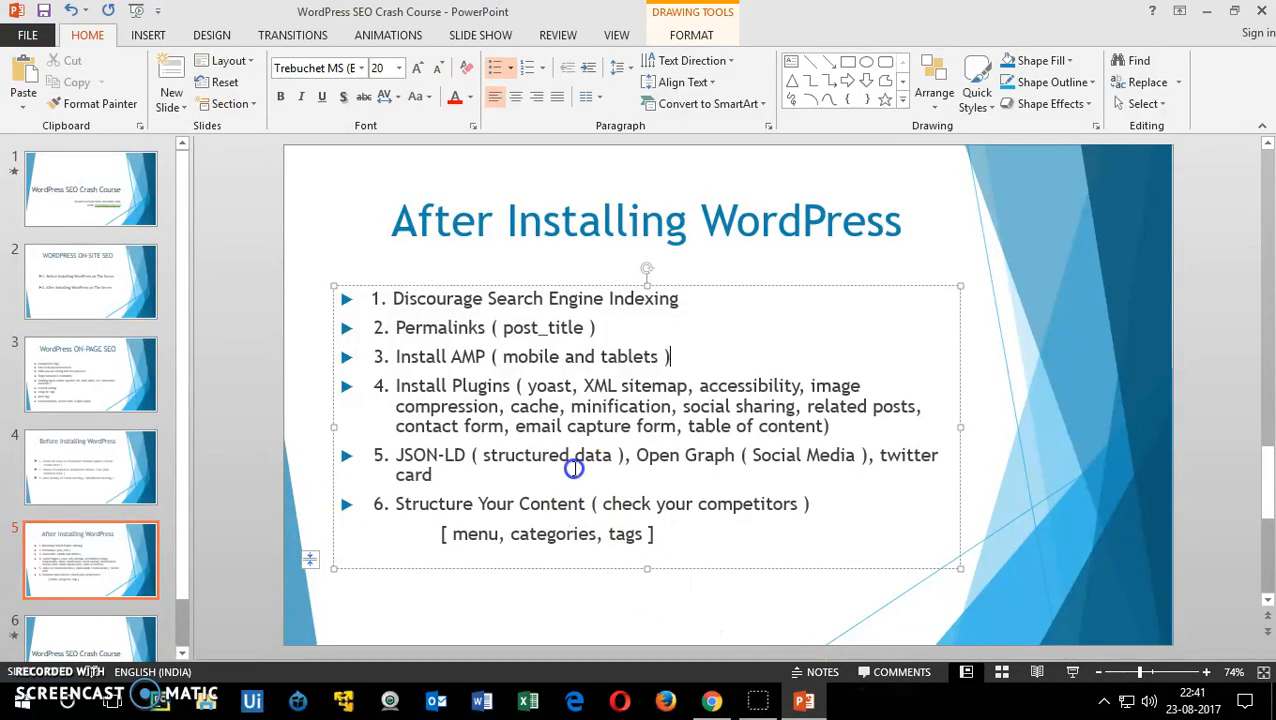
{"action": "left_click_drag", "start_coordinate": [400, 357], "coordinate": [563, 356]}
{"action": "left_click", "coordinate": [607, 358]}
{"action": "left_click", "coordinate": [714, 701]}
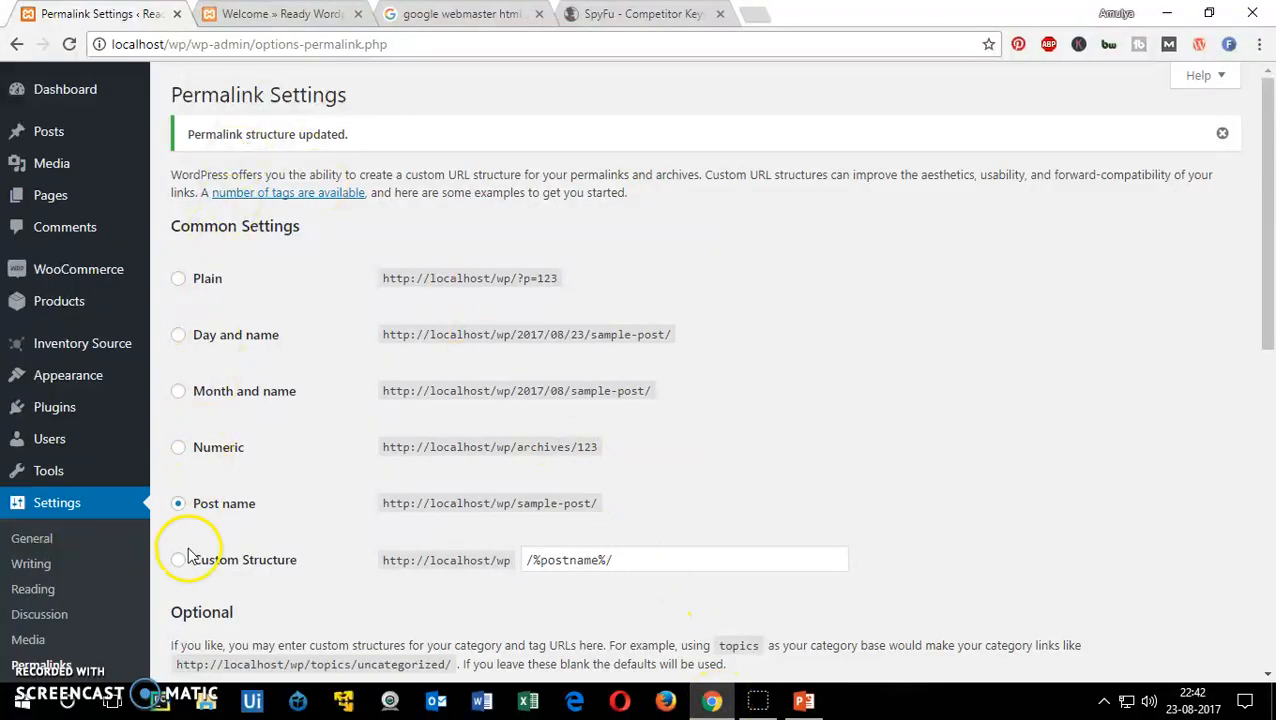
- Open the WordPress Add Plugins page in a new browser tab and switch to it
{"action": "left_click_drag", "start_coordinate": [1268, 162], "coordinate": [1258, 387]}
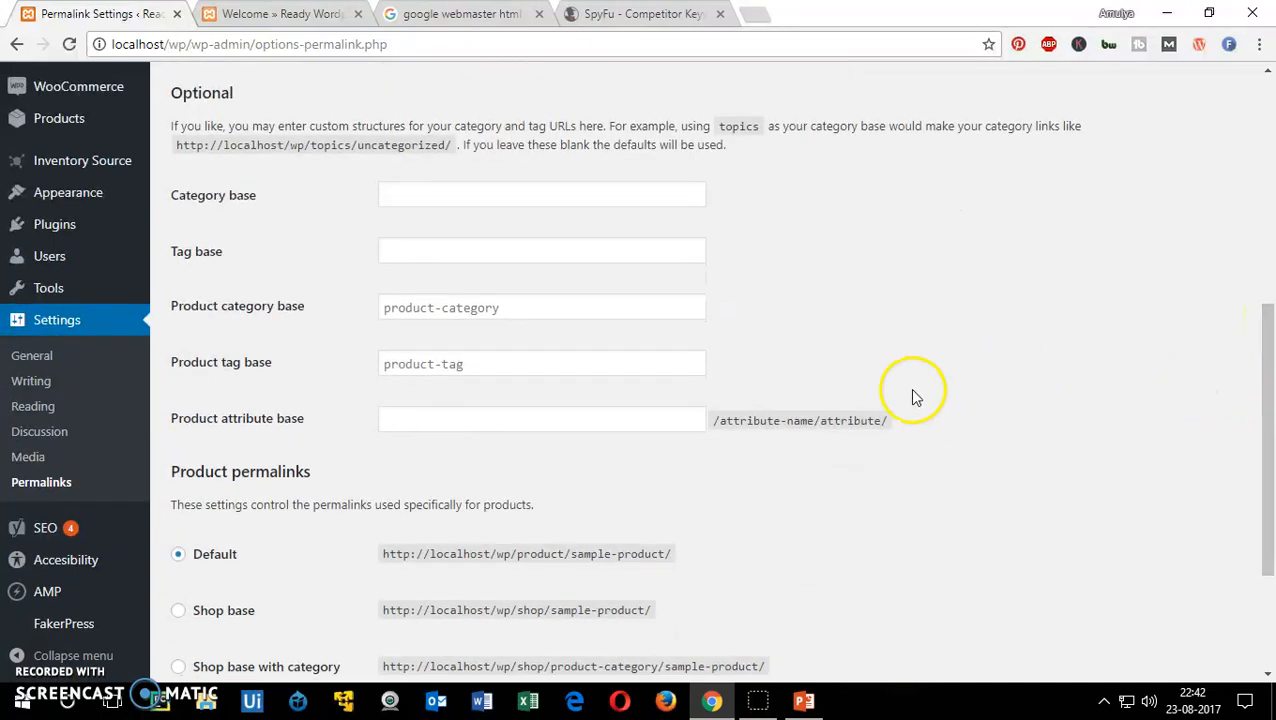
{"action": "mouse_move", "coordinate": [62, 598]}
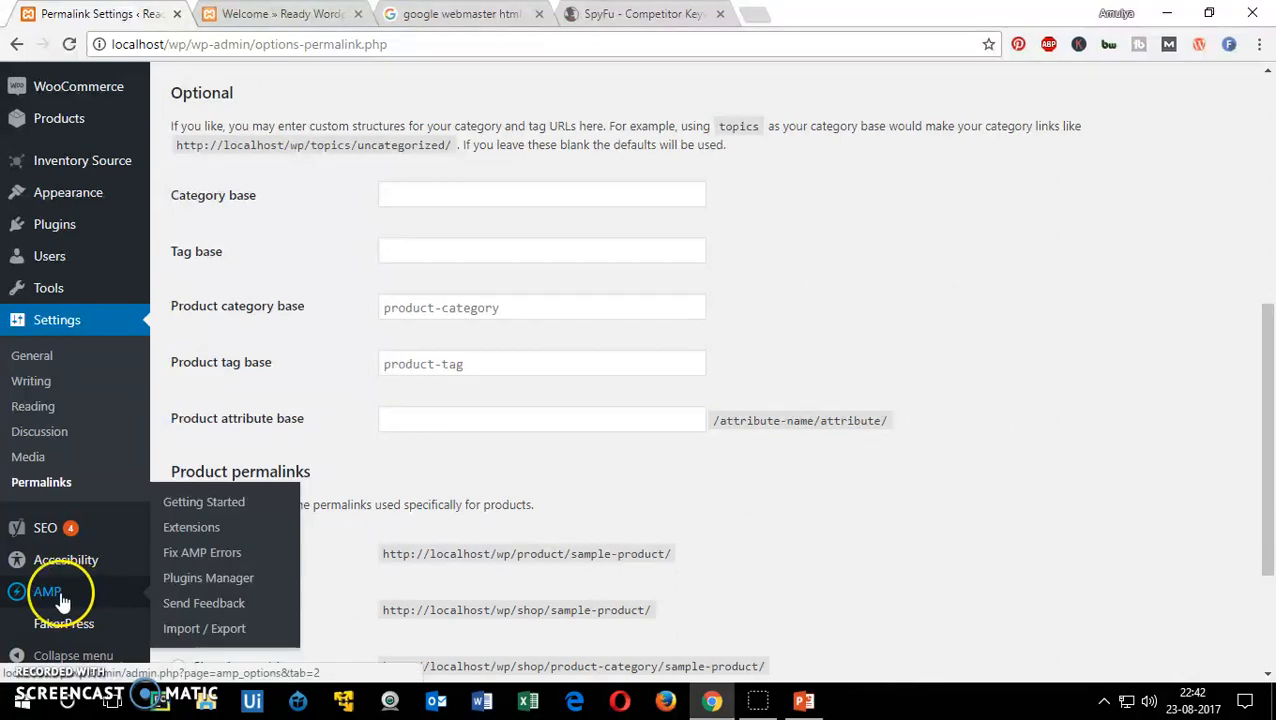
{"action": "mouse_move", "coordinate": [22, 224]}
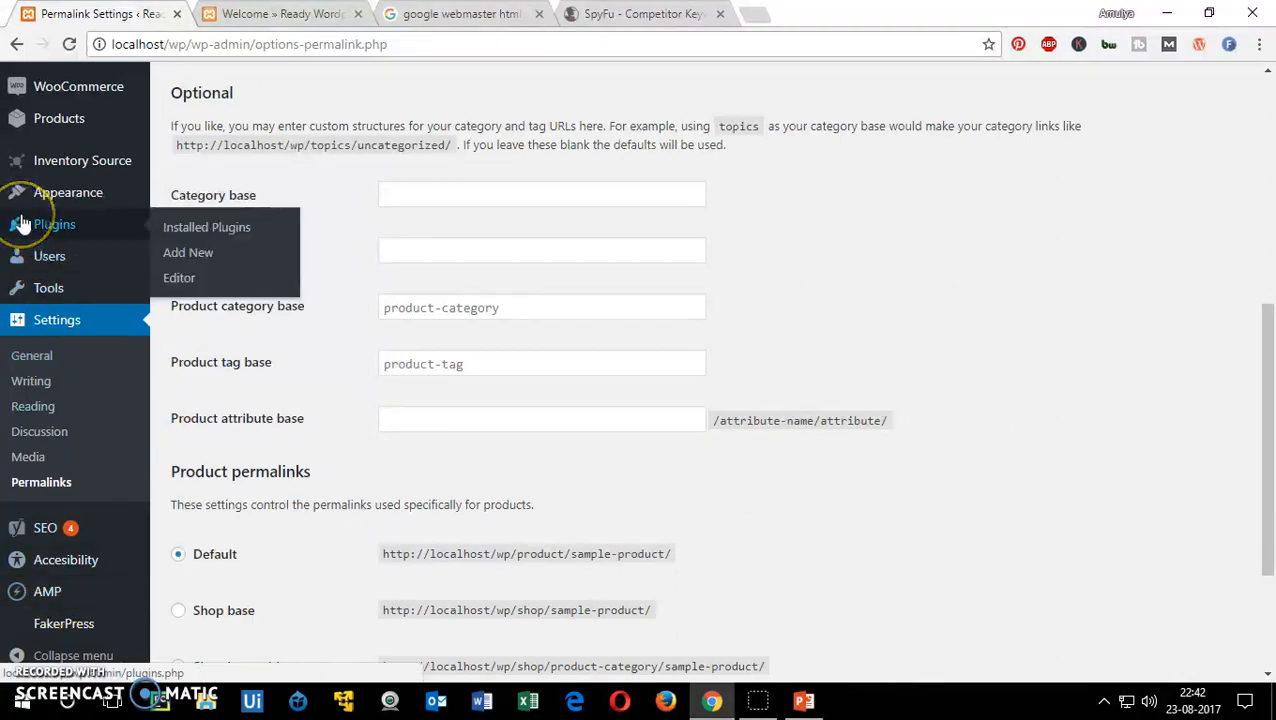
{"action": "left_click", "coordinate": [200, 256]}
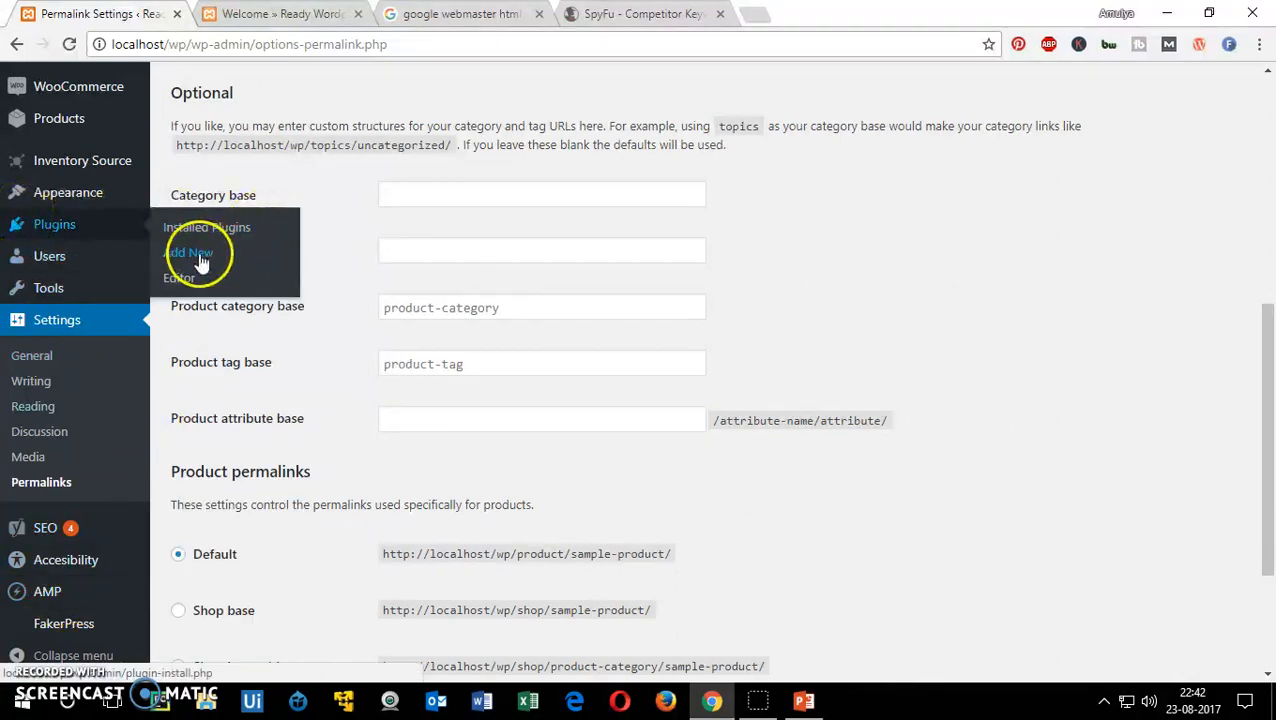
{"action": "right_click", "coordinate": [200, 258]}
{"action": "left_click", "coordinate": [235, 268]}
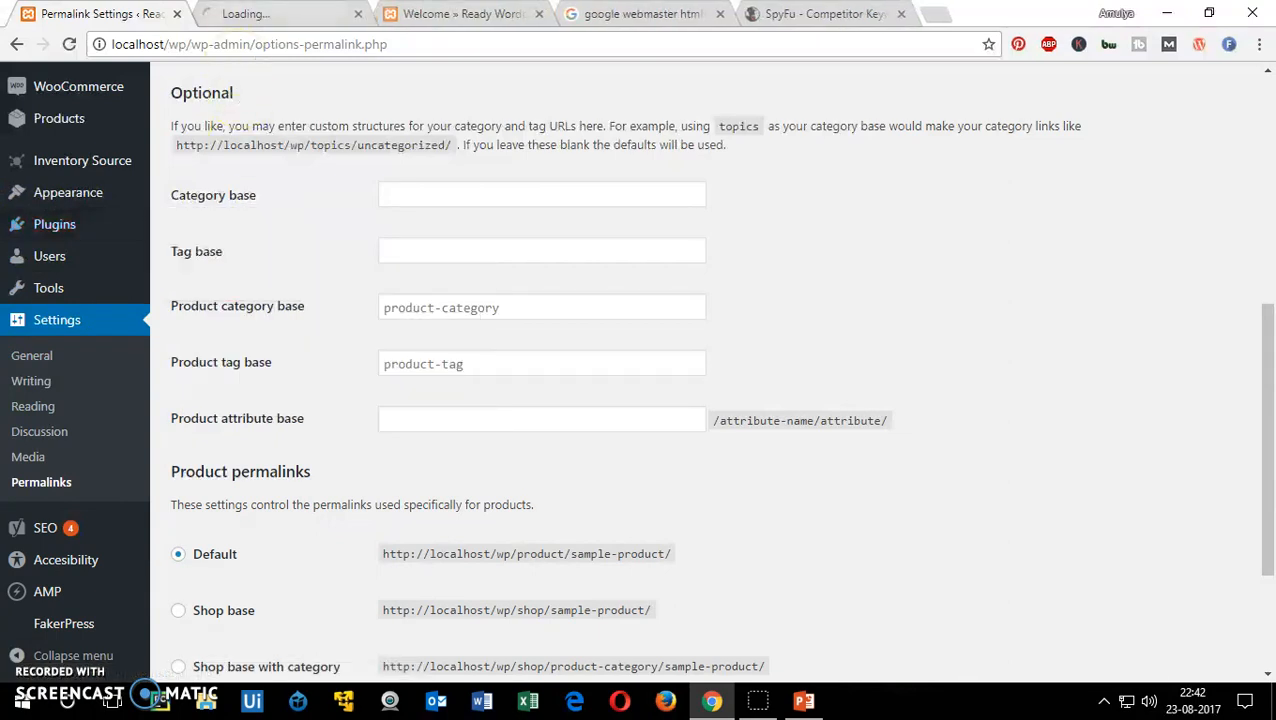
{"action": "left_click", "coordinate": [250, 14]}
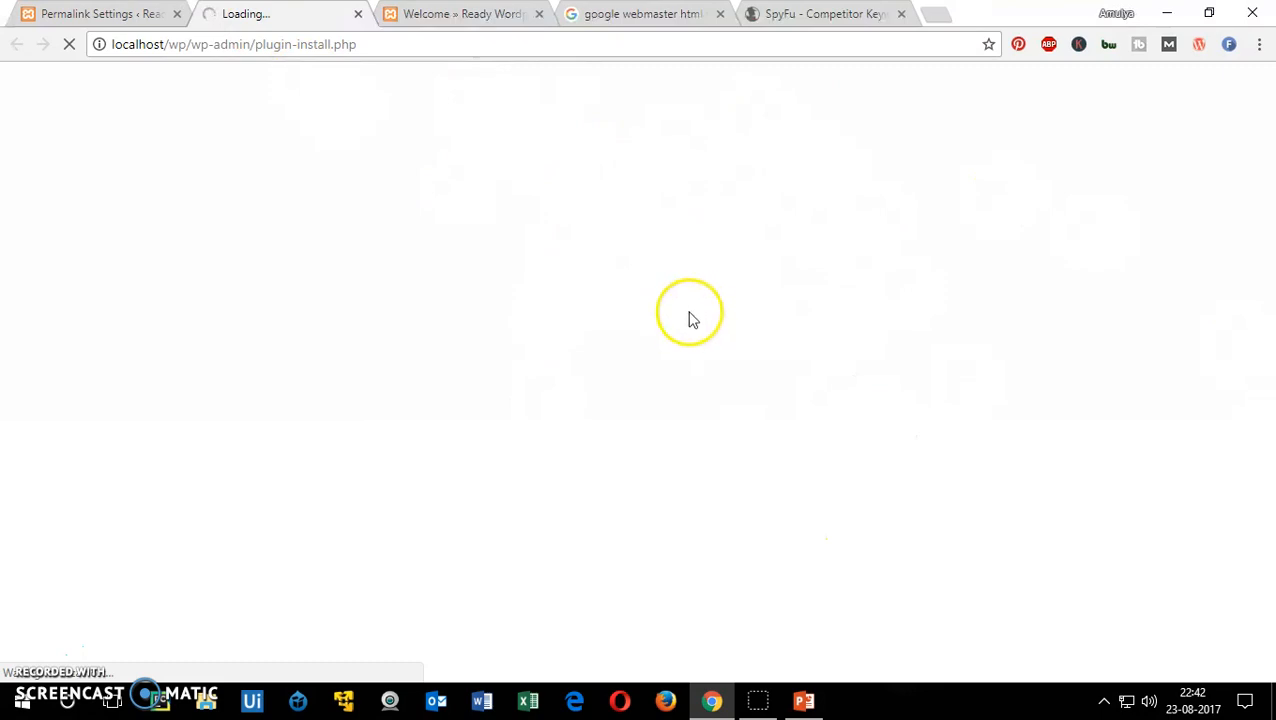
{"action": "left_click", "coordinate": [100, 14]}
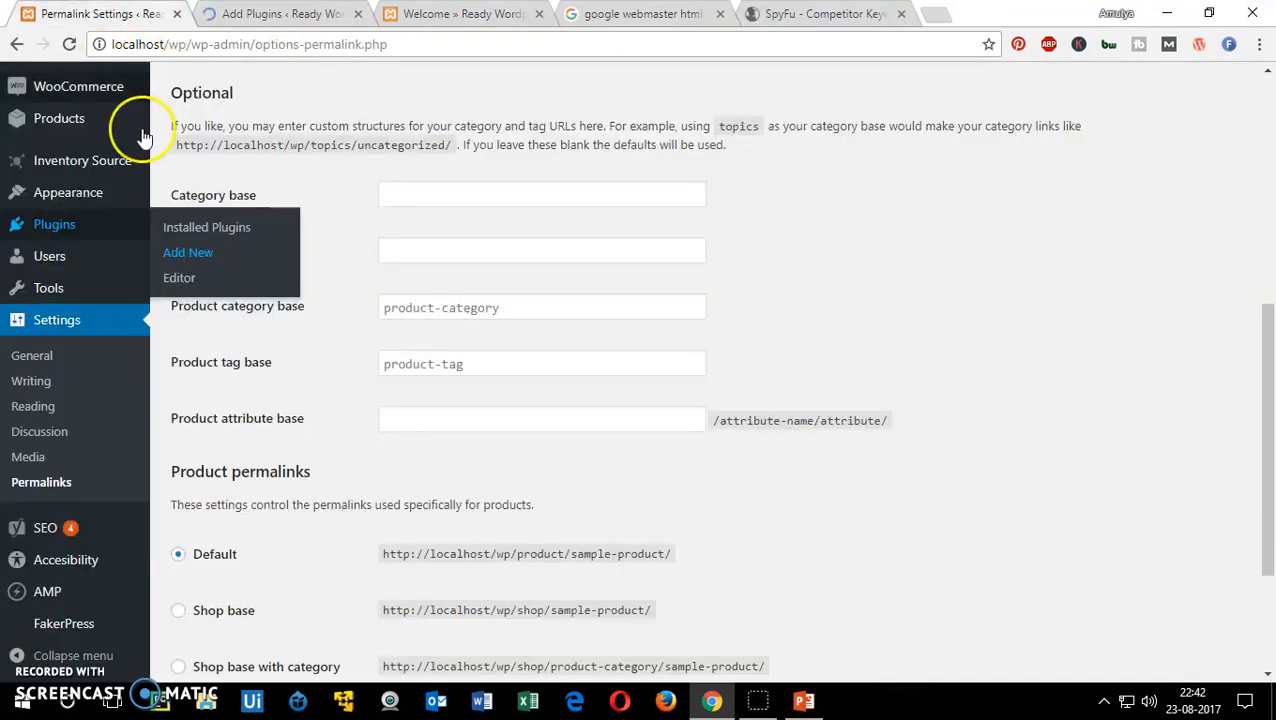
{"action": "left_click", "coordinate": [285, 14]}
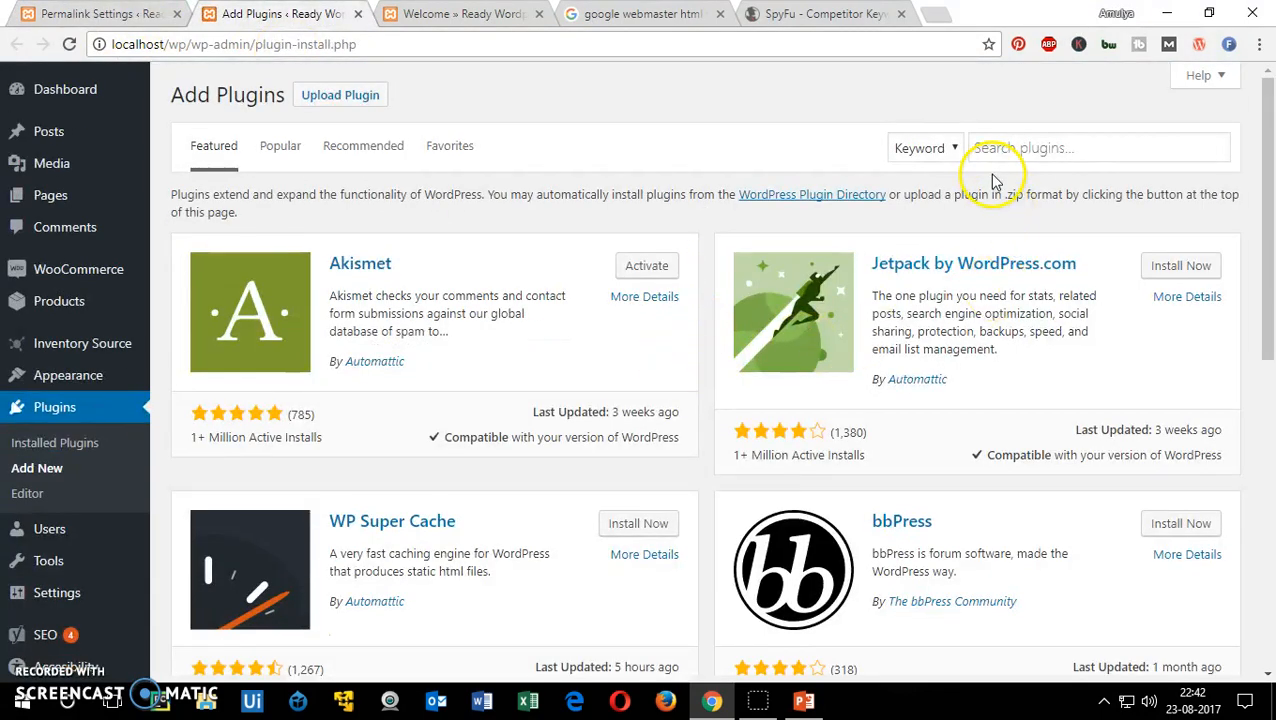
- Search the plugin directory for amp and compare the update dates and WordPress compatibility of the listed AMP plugins
{"action": "left_click", "coordinate": [1012, 148]}
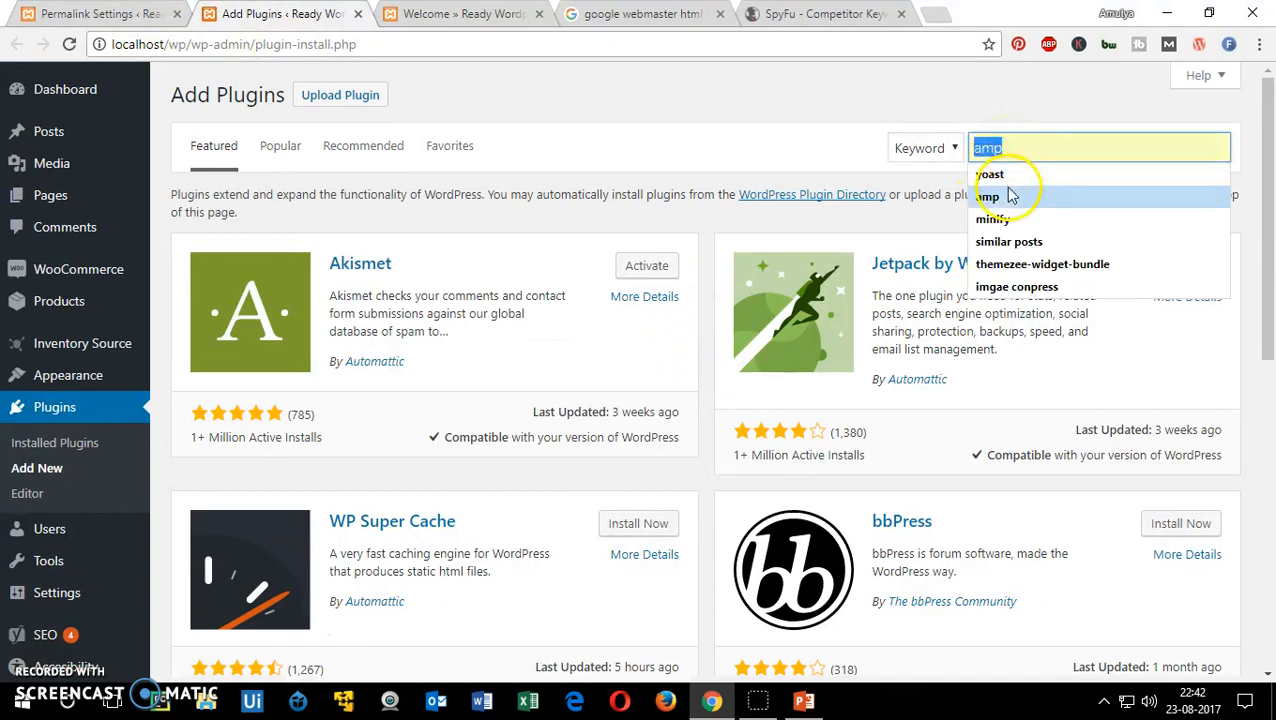
{"action": "left_click", "coordinate": [1022, 195]}
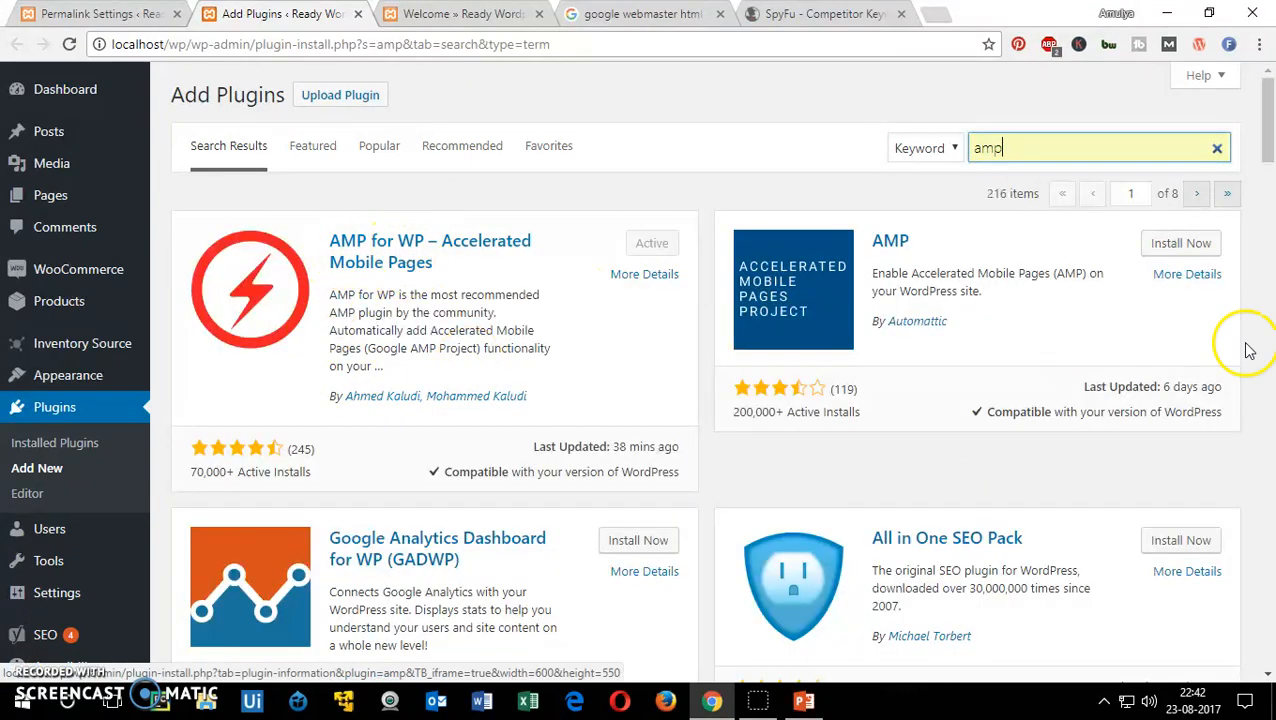
{"action": "left_click_drag", "start_coordinate": [1268, 148], "coordinate": [1264, 230]}
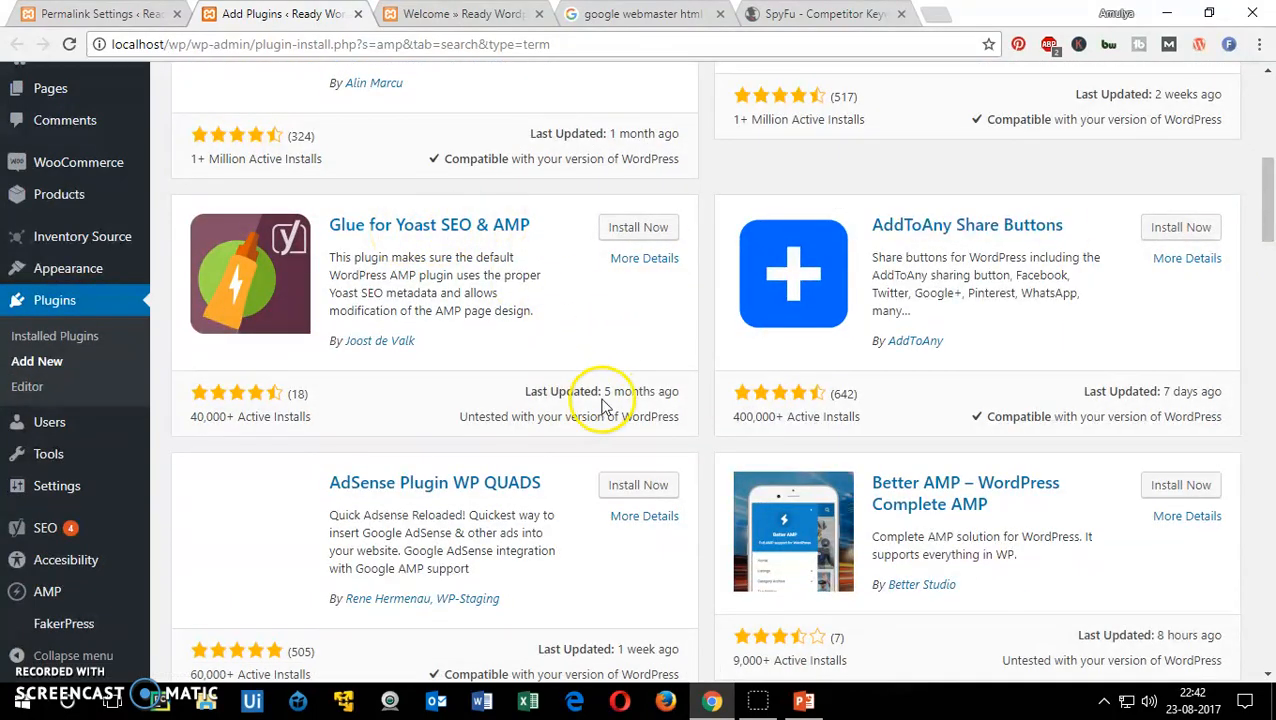
{"action": "left_click_drag", "start_coordinate": [610, 391], "coordinate": [664, 391]}
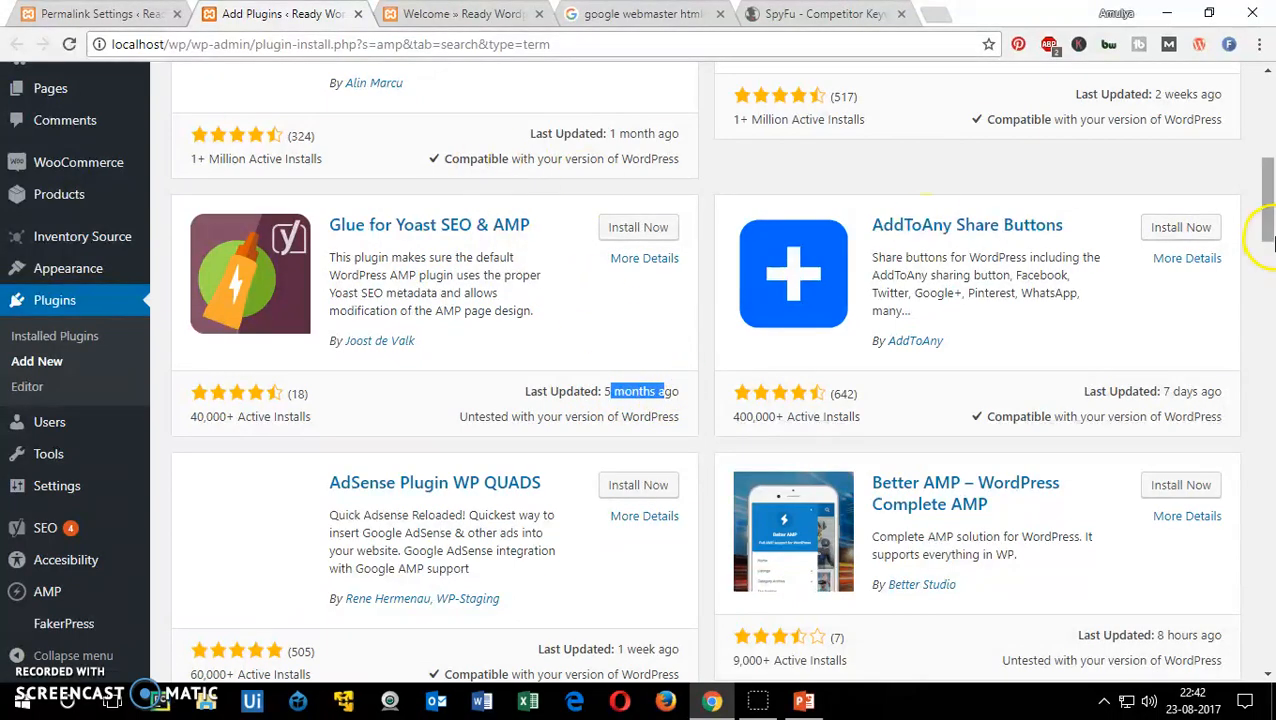
{"action": "left_click_drag", "start_coordinate": [1268, 225], "coordinate": [1268, 150]}
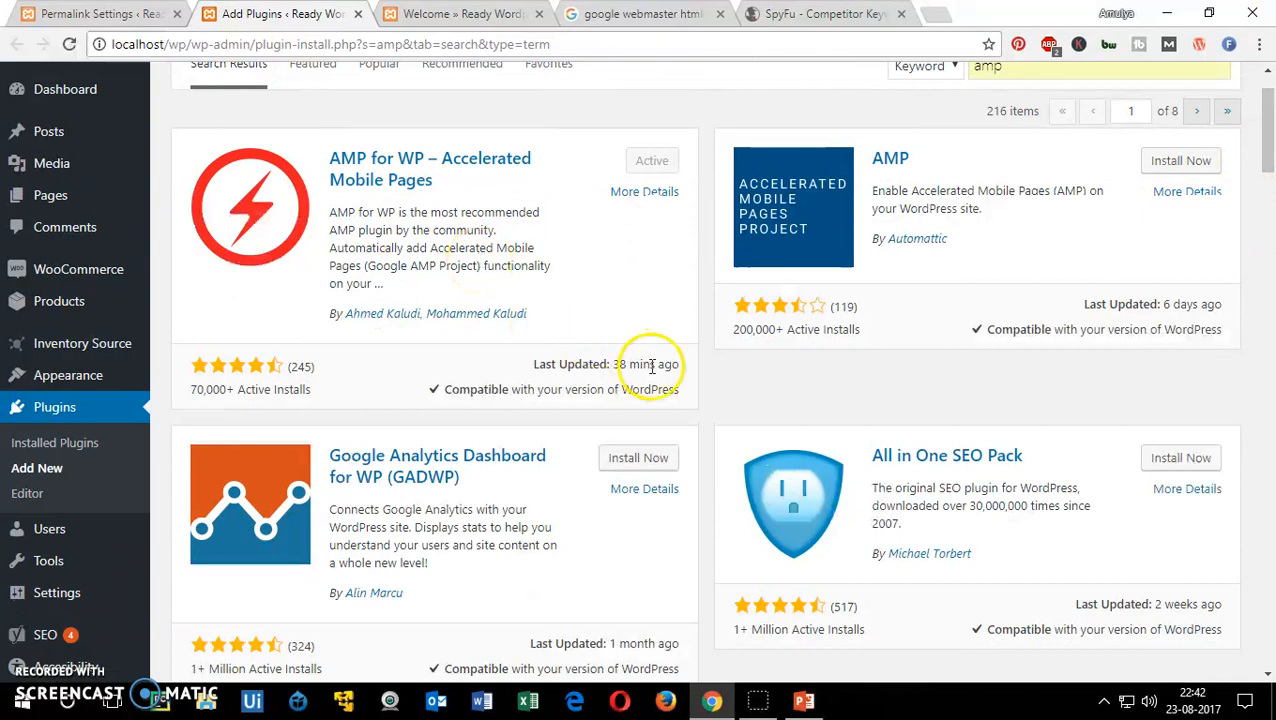
{"action": "left_click_drag", "start_coordinate": [608, 364], "coordinate": [535, 362]}
{"action": "left_click", "coordinate": [535, 362]}
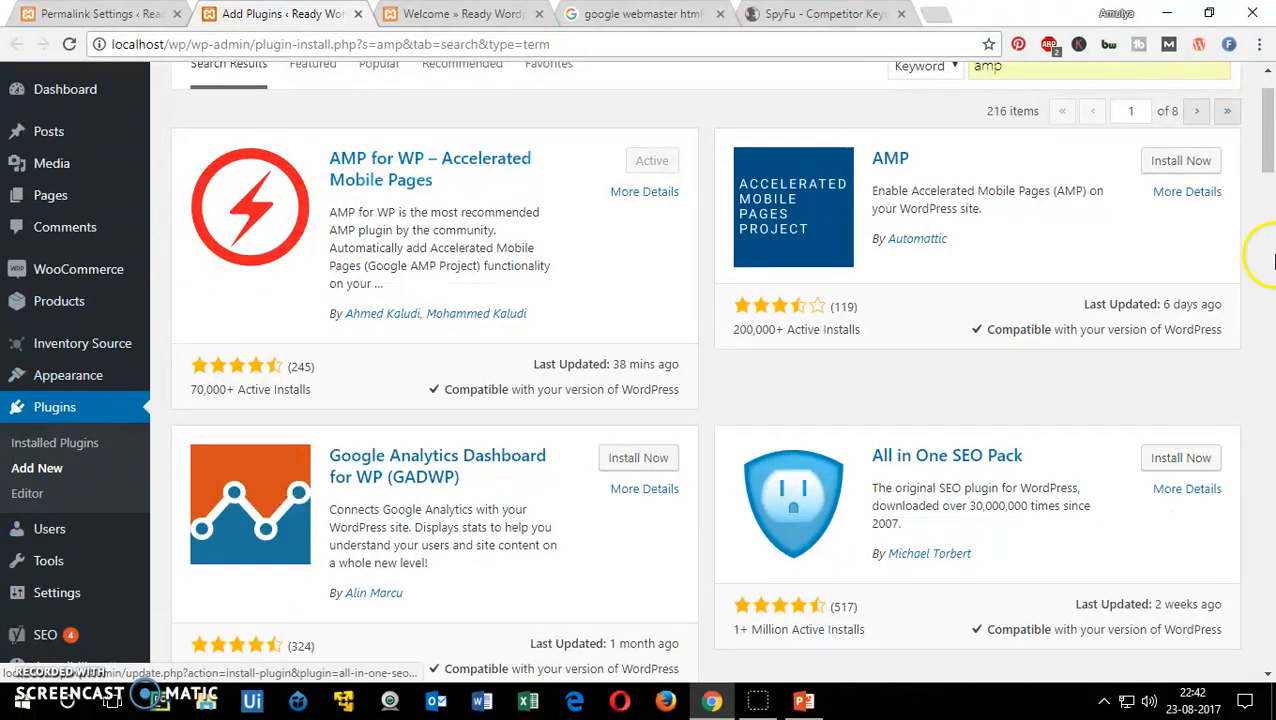
{"action": "left_click_drag", "start_coordinate": [1267, 118], "coordinate": [1262, 196]}
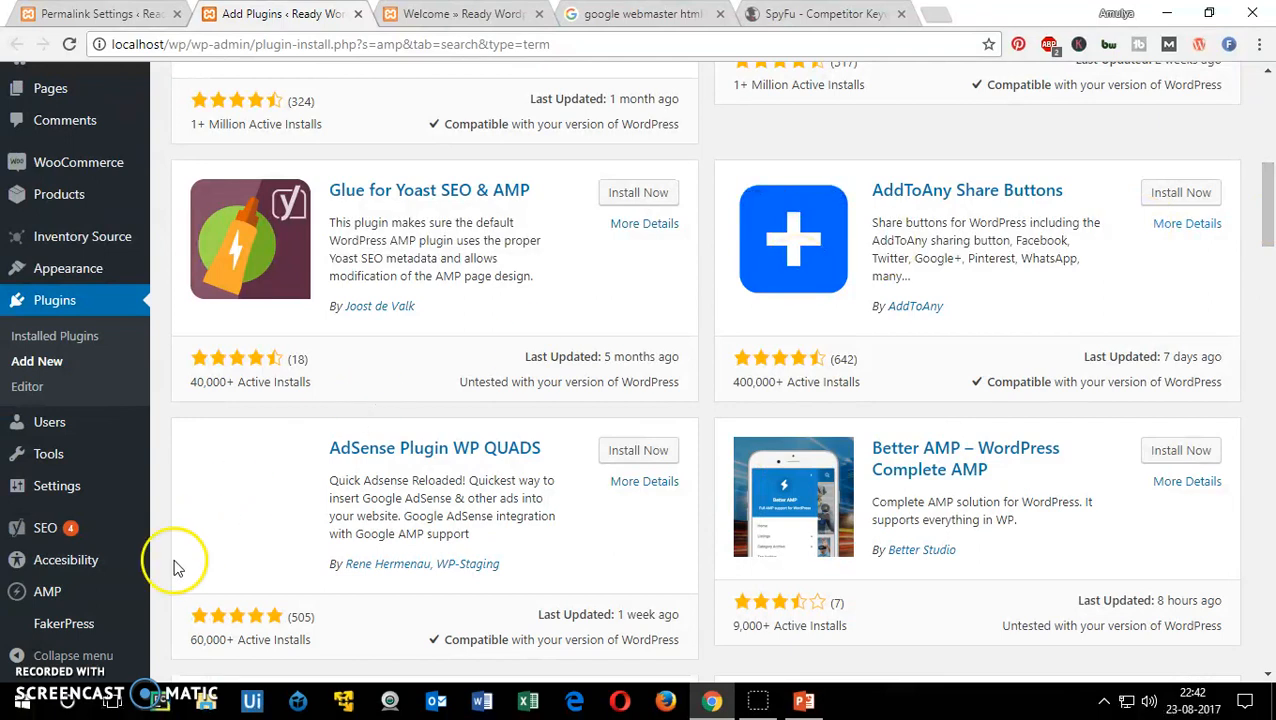
- Open the AMPforWP Options page and view its Getting Started and General sections
{"action": "left_click", "coordinate": [88, 591]}
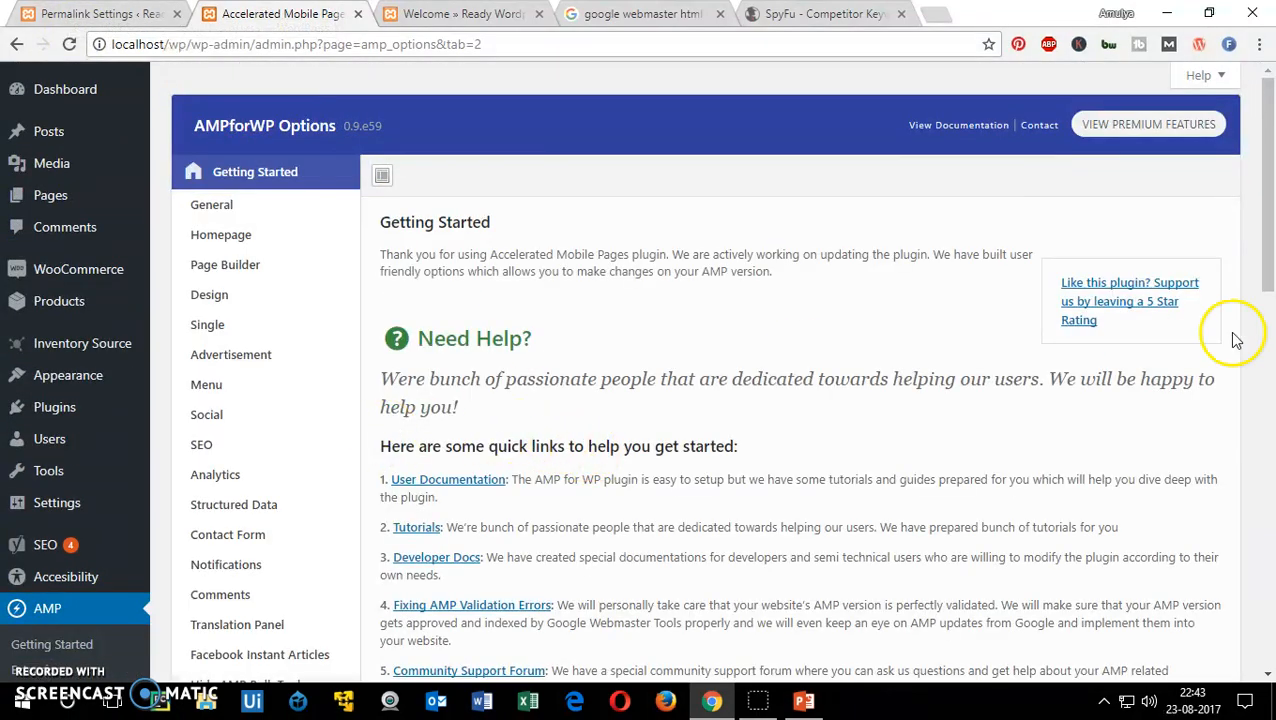
{"action": "left_click_drag", "start_coordinate": [1264, 94], "coordinate": [1265, 166]}
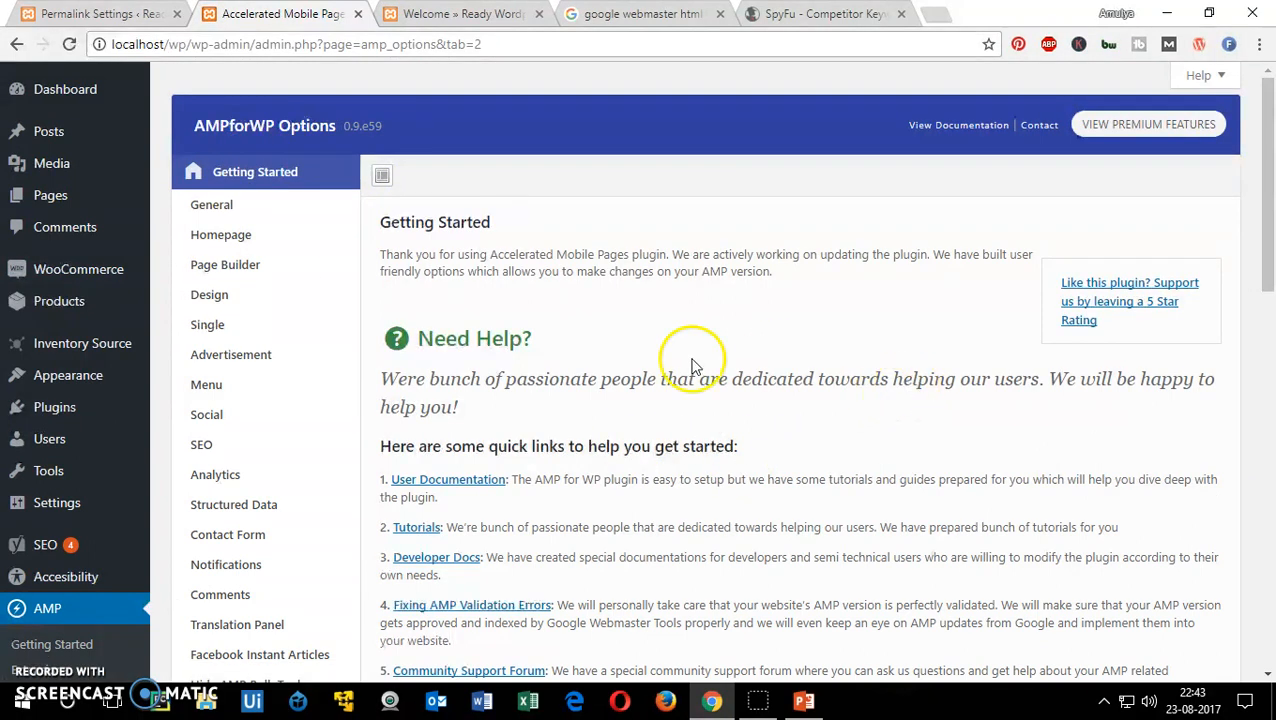
{"action": "left_click", "coordinate": [210, 208]}
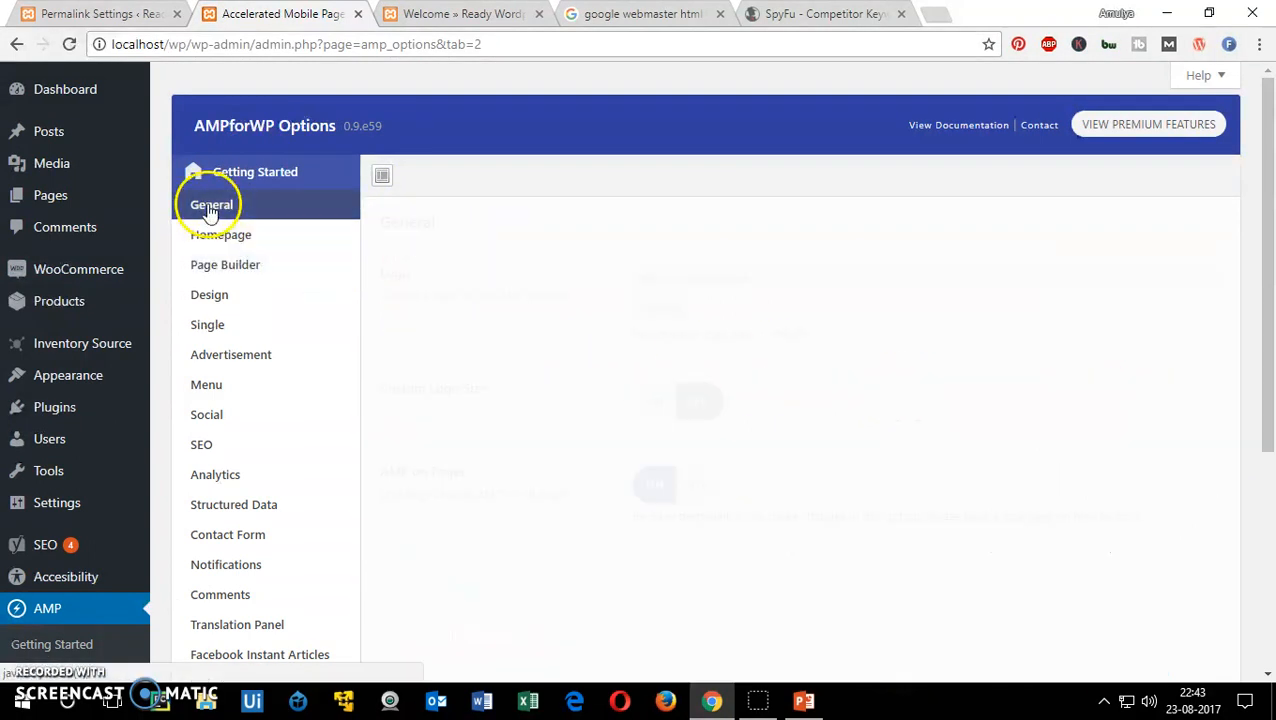
- Look through the remaining AMPforWP option sections, including SEO, Social, Menu, Single, Page Builder, Homepage, Analytics and Structured Data
{"action": "left_click", "coordinate": [204, 443]}
{"action": "left_click", "coordinate": [207, 416]}
{"action": "left_click", "coordinate": [207, 387]}
{"action": "left_click", "coordinate": [208, 356]}
{"action": "left_click", "coordinate": [208, 326]}
{"action": "left_click", "coordinate": [216, 267]}
{"action": "left_click", "coordinate": [221, 238]}
{"action": "left_click", "coordinate": [207, 384]}
{"action": "left_click", "coordinate": [218, 476]}
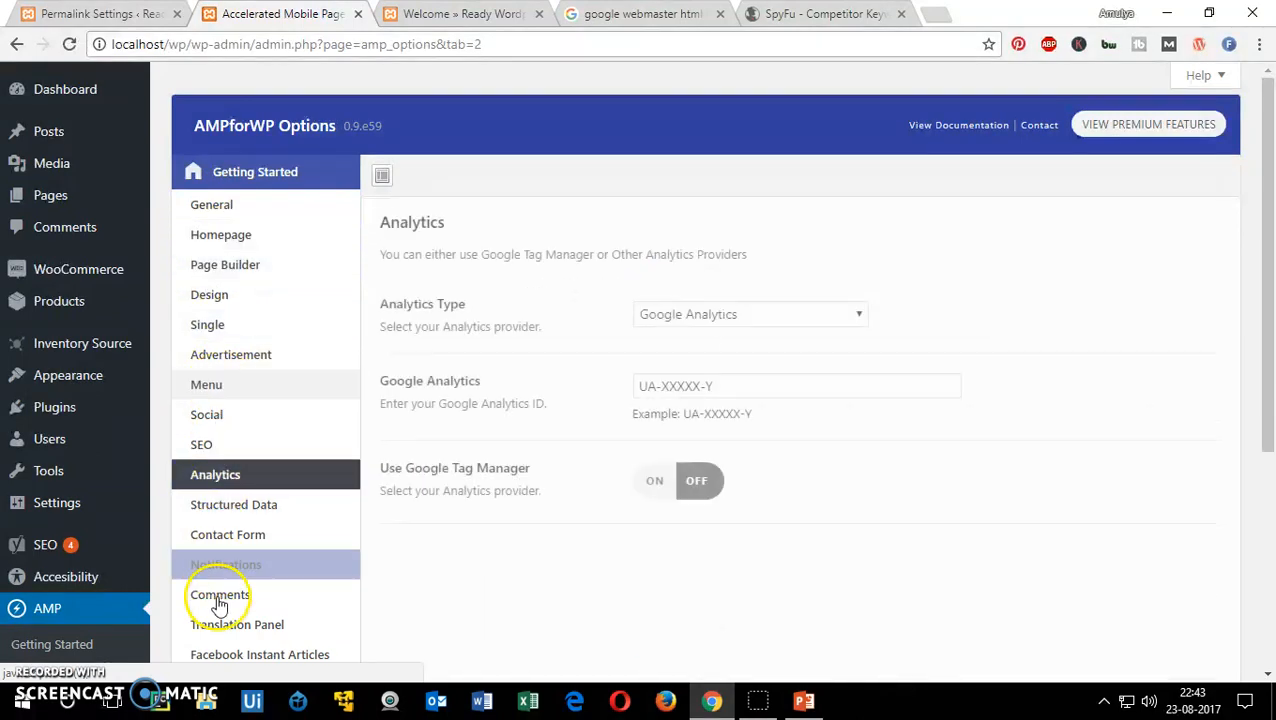
{"action": "left_click", "coordinate": [232, 624]}
{"action": "left_click", "coordinate": [232, 600]}
{"action": "left_click", "coordinate": [229, 501]}
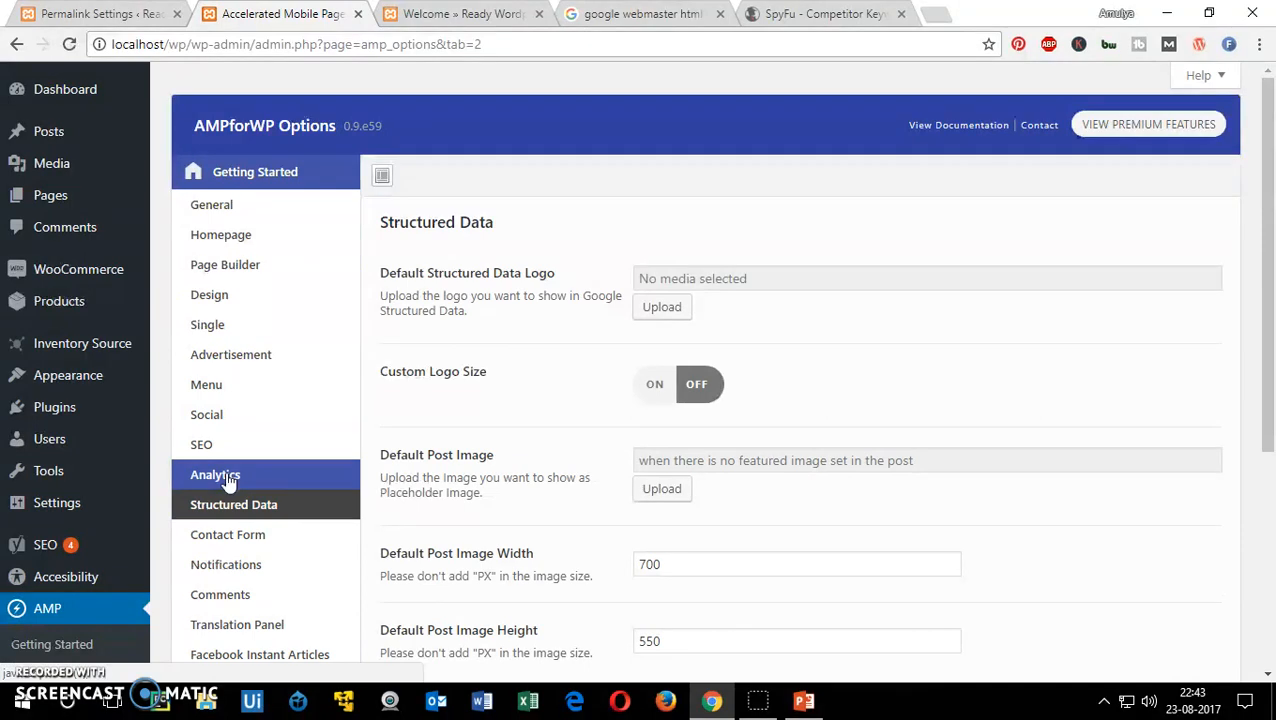
{"action": "left_click", "coordinate": [440, 220]}
- Check the After Installing WordPress slide in PowerPoint, then return to the AMPforWP options in Chrome and glance at the Permalink settings
{"action": "left_click", "coordinate": [806, 700]}
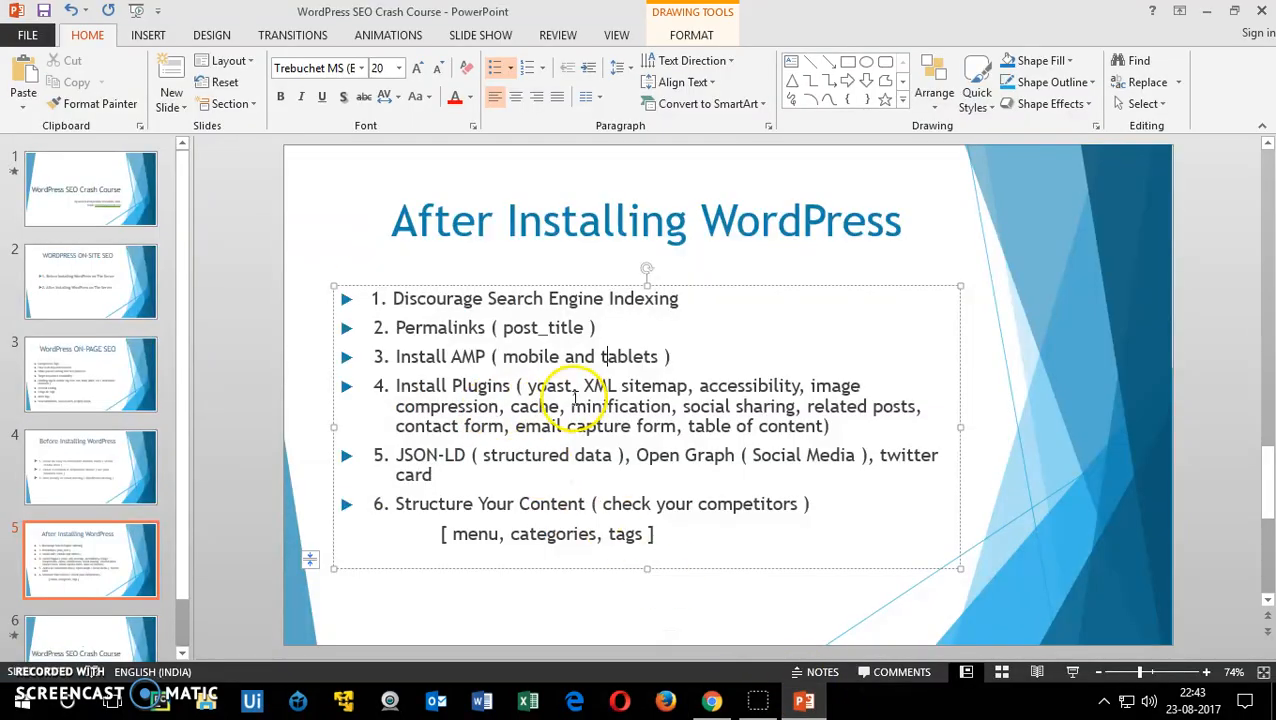
{"action": "left_click", "coordinate": [712, 703]}
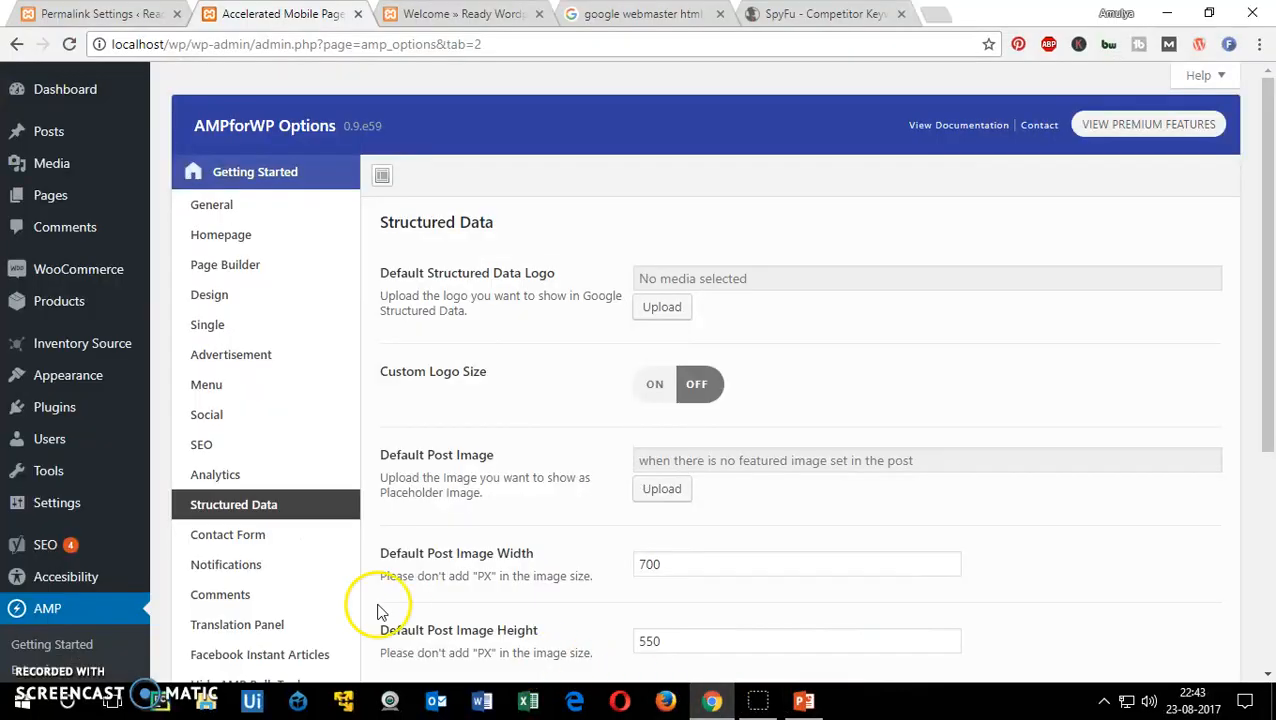
{"action": "mouse_move", "coordinate": [22, 560]}
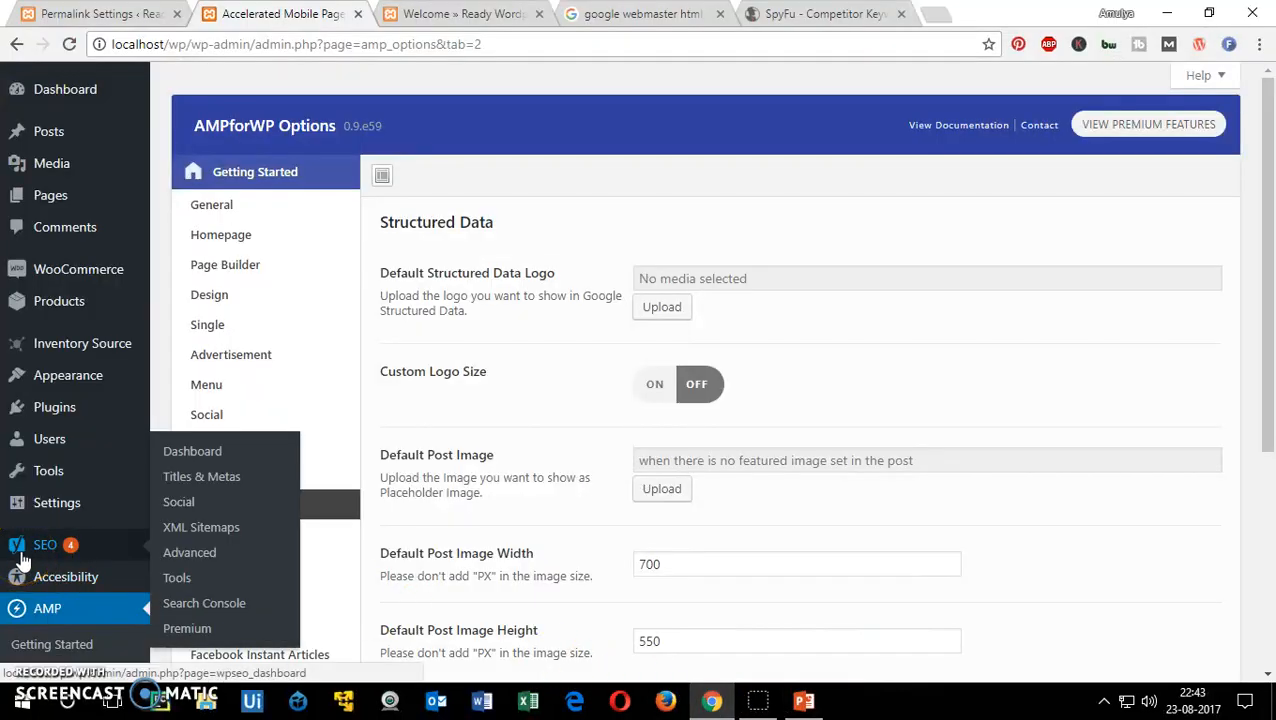
{"action": "left_click", "coordinate": [92, 14]}
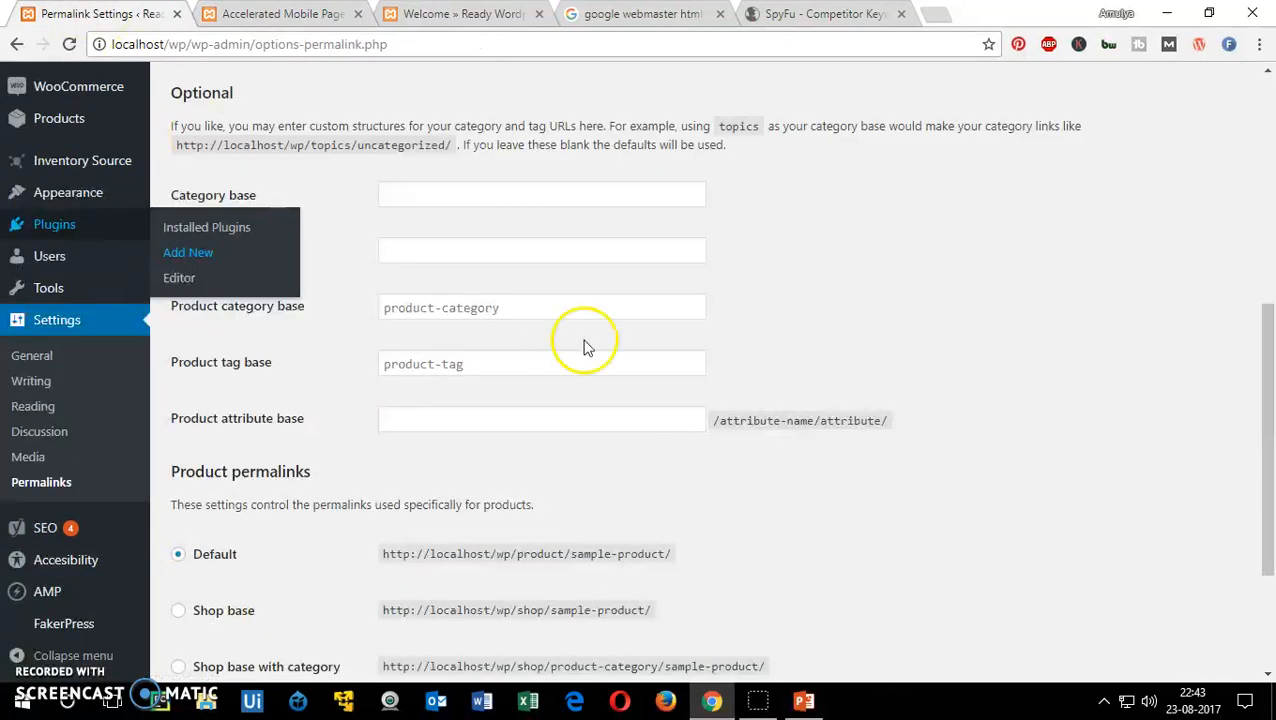
{"action": "left_click", "coordinate": [283, 14]}
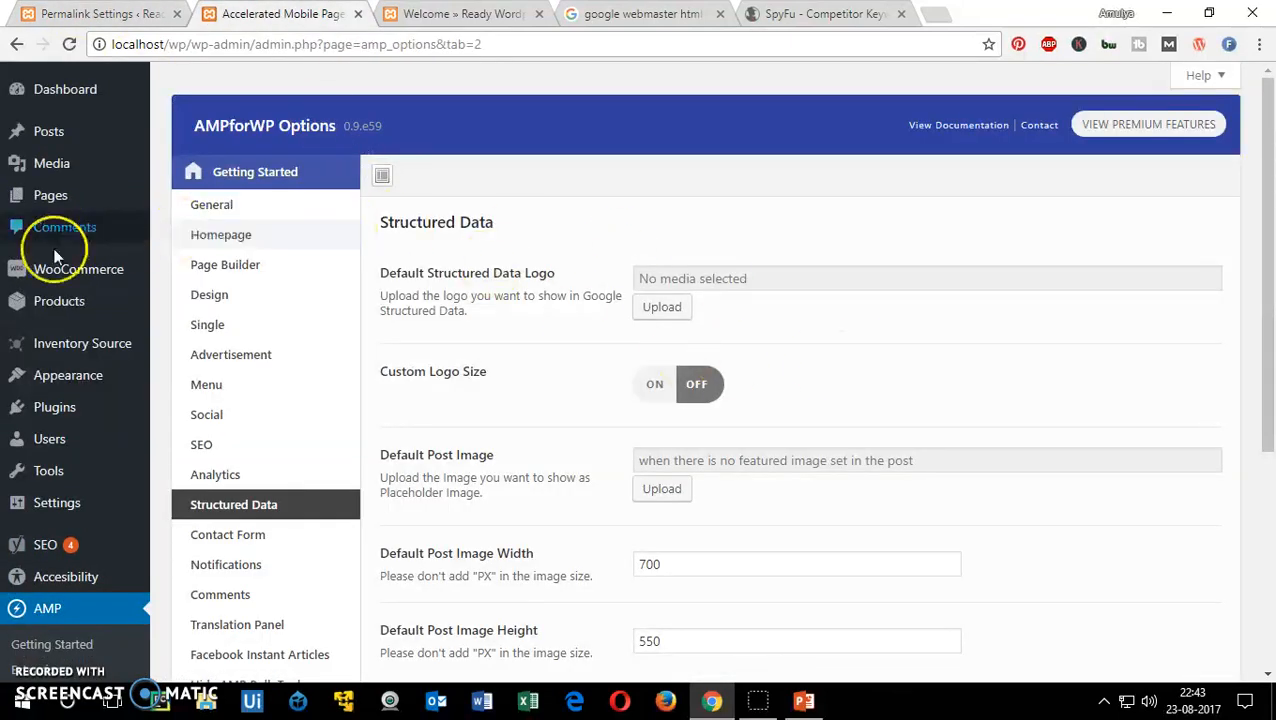
- Open the Add Plugins page and check the earlier search terms suggested for the plugin search
{"action": "mouse_move", "coordinate": [67, 419]}
{"action": "left_click", "coordinate": [190, 435]}
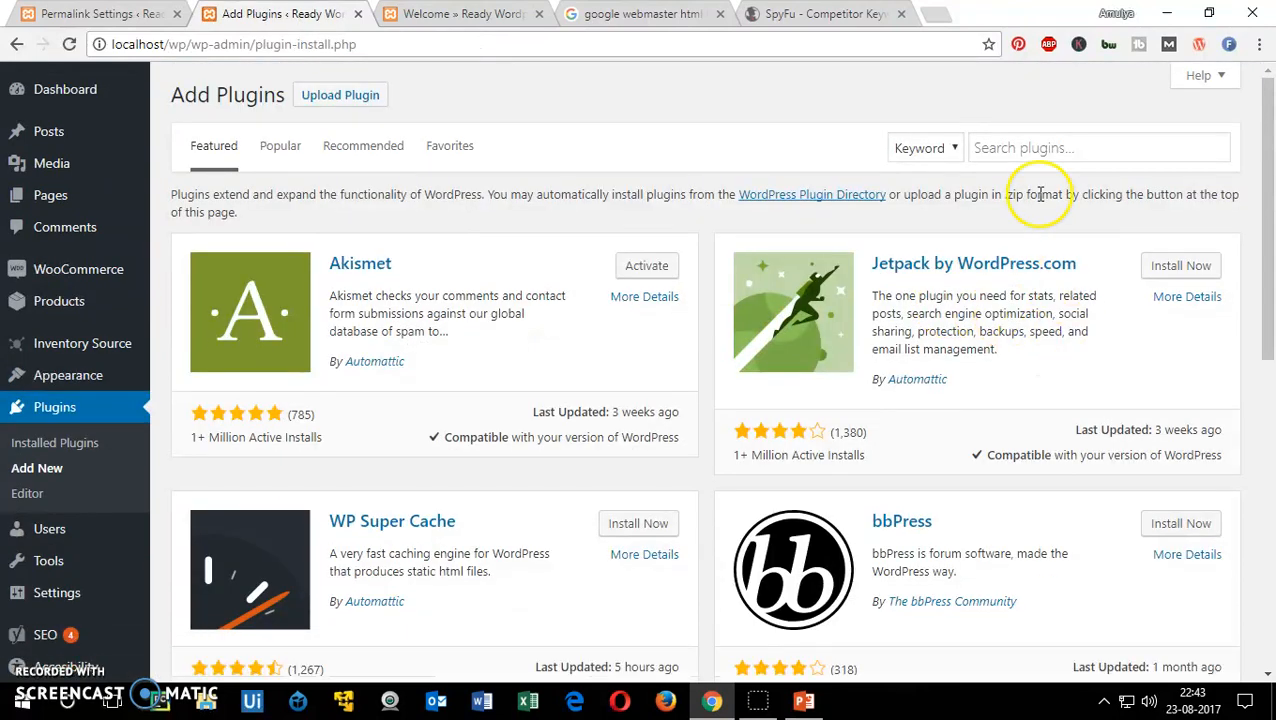
{"action": "left_click", "coordinate": [1016, 152]}
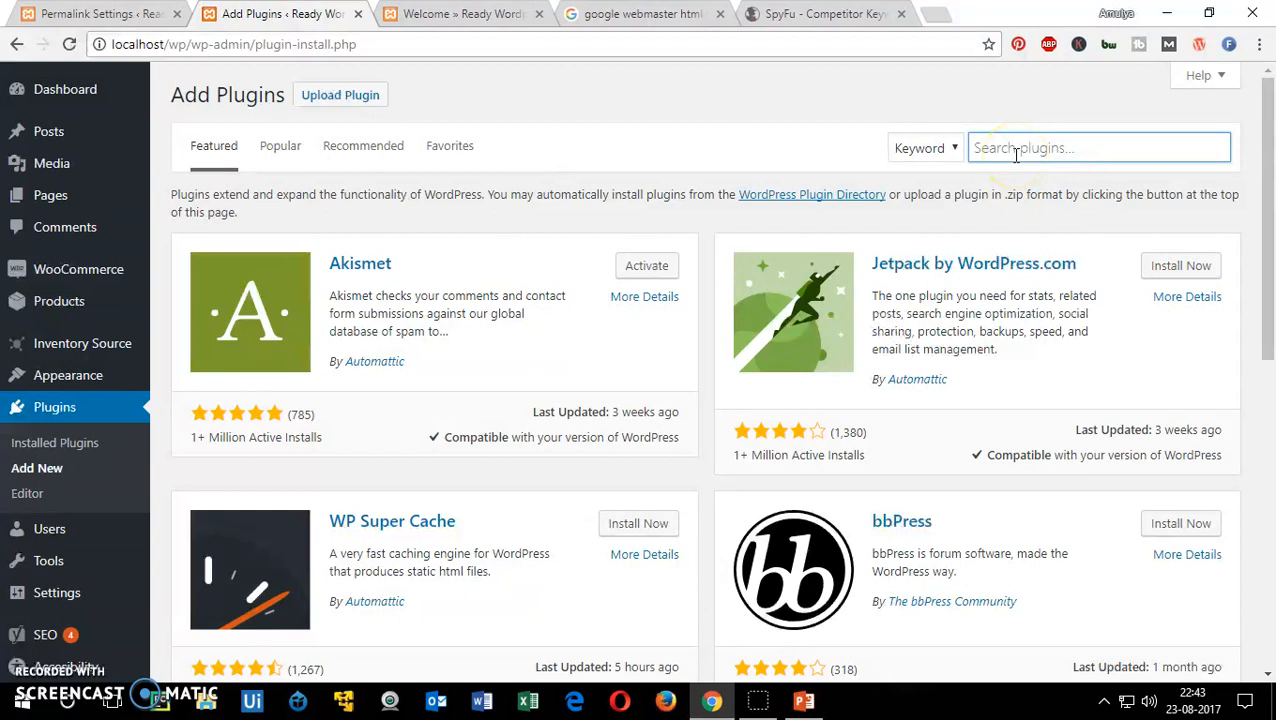
{"action": "left_click", "coordinate": [1016, 152]}
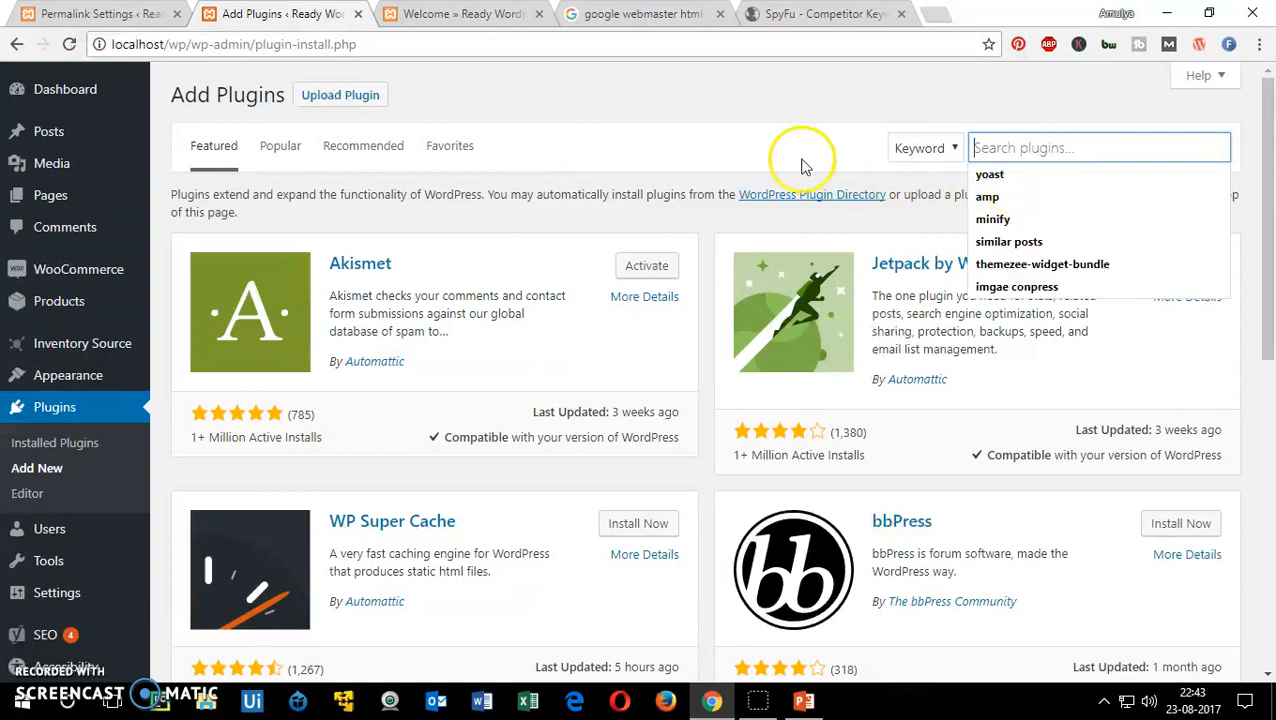
{"action": "left_click", "coordinate": [733, 128]}
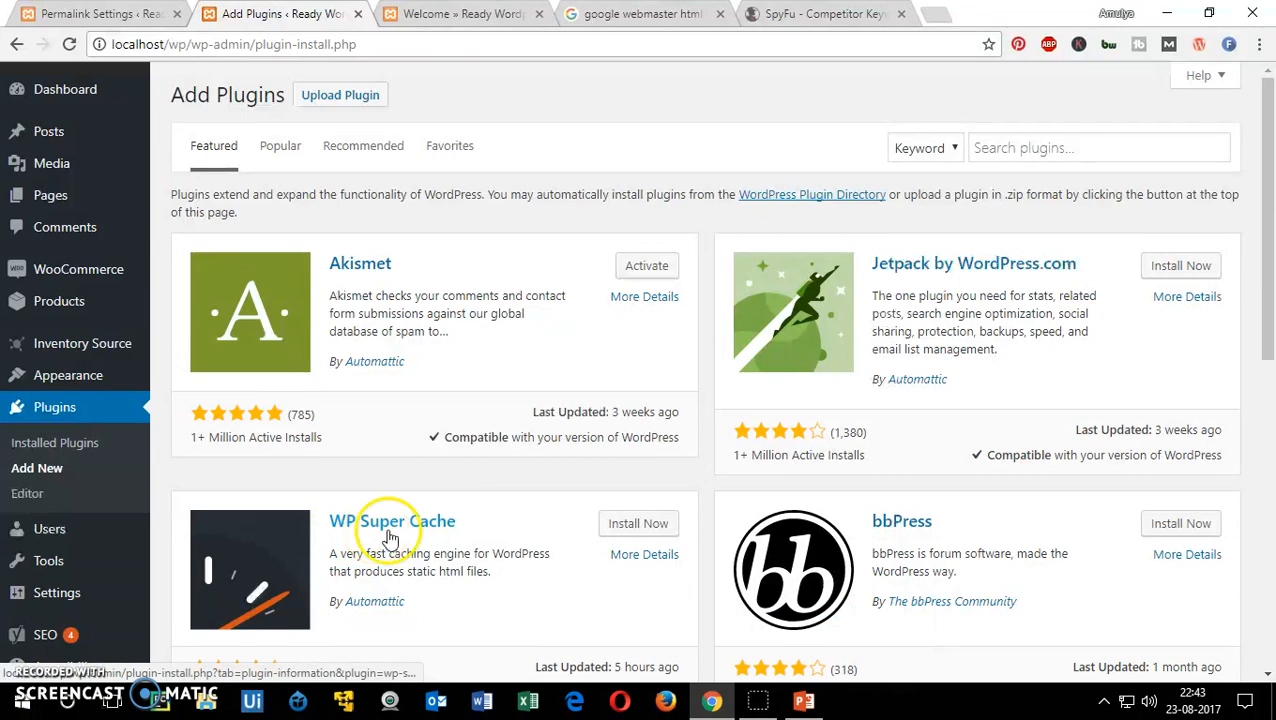
{"action": "left_click_drag", "start_coordinate": [1272, 183], "coordinate": [1268, 90]}
- Review the Install Plugins item on the PowerPoint slide, highlighting yoast and accessibility, and return to Chrome
{"action": "left_click", "coordinate": [806, 701]}
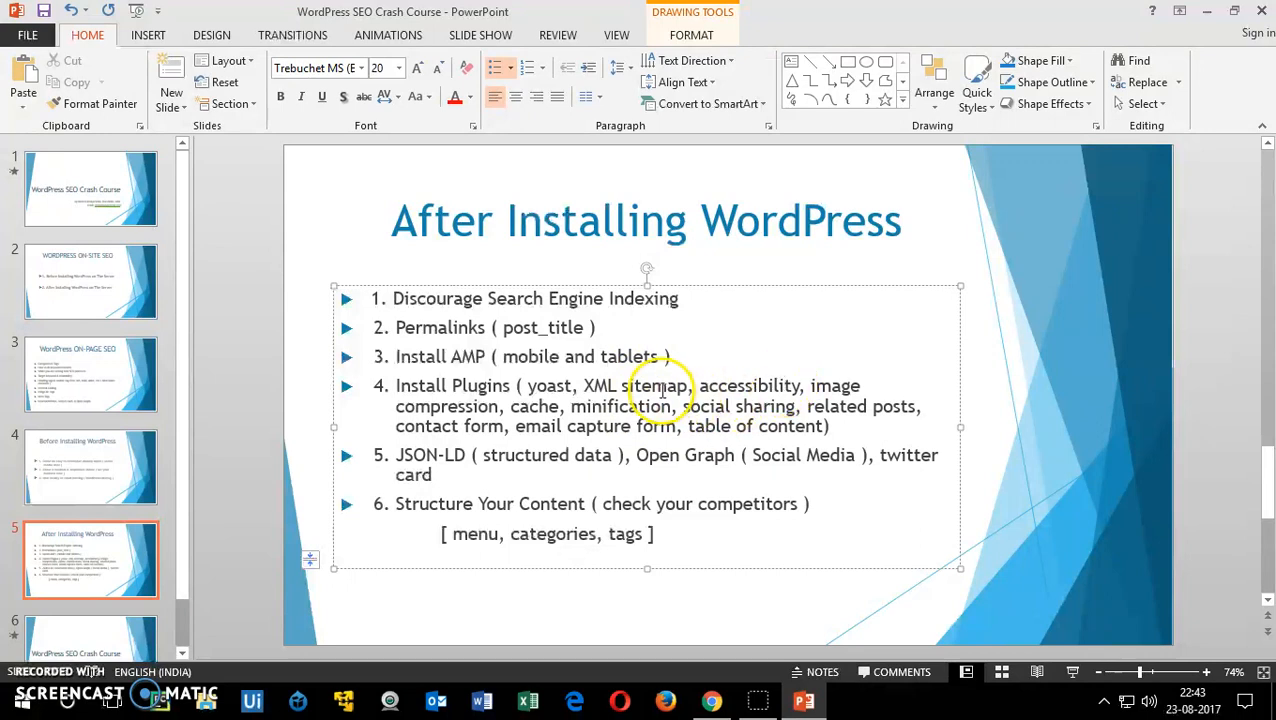
{"action": "double_click", "coordinate": [545, 384]}
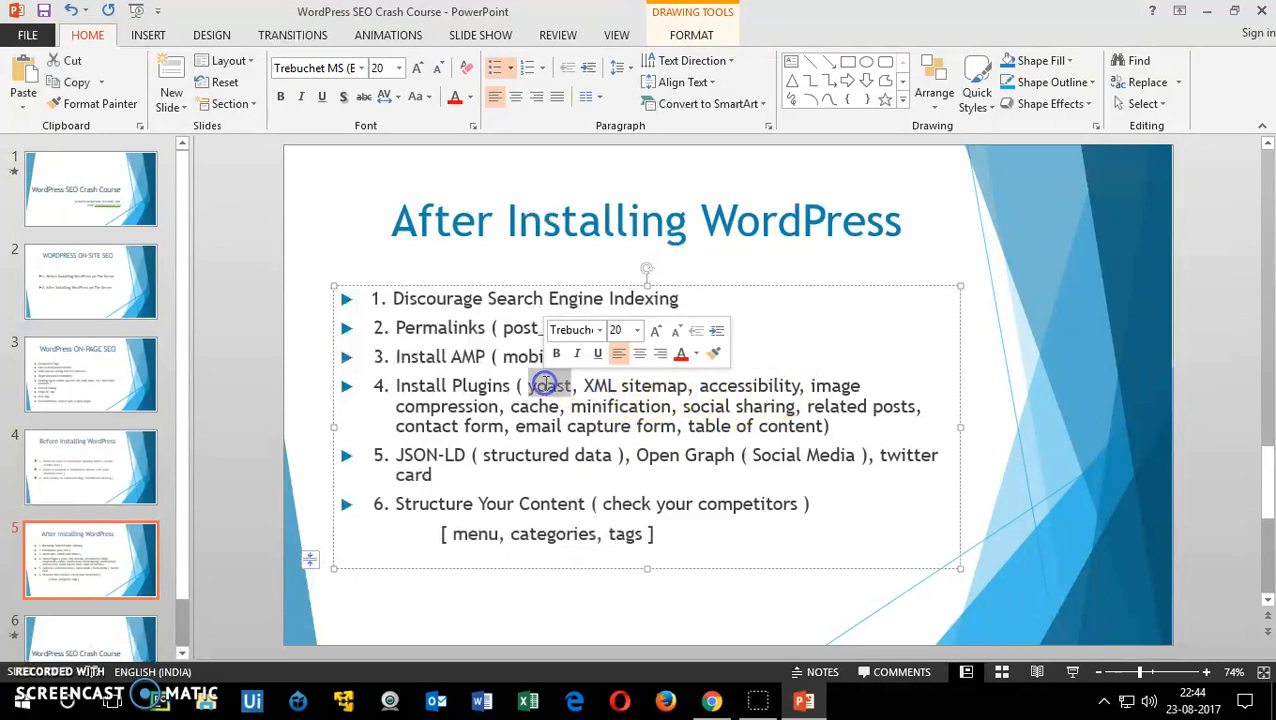
{"action": "double_click", "coordinate": [766, 388]}
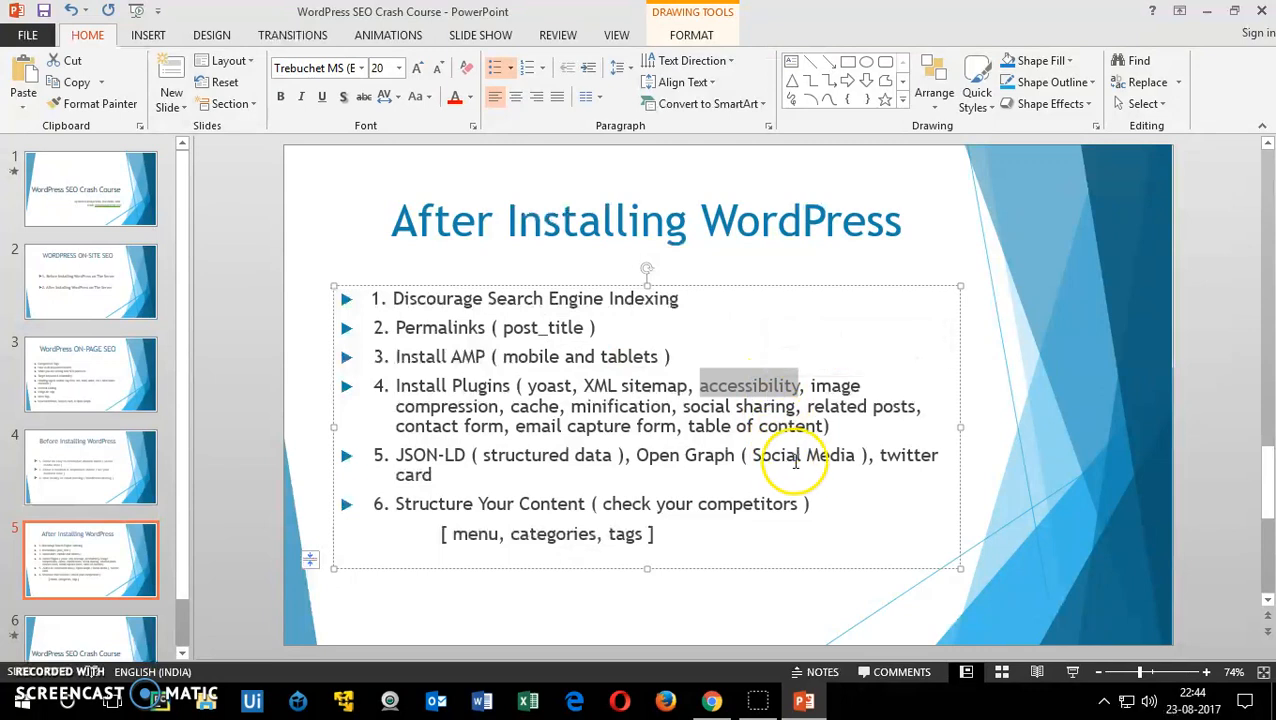
{"action": "left_click", "coordinate": [718, 700]}
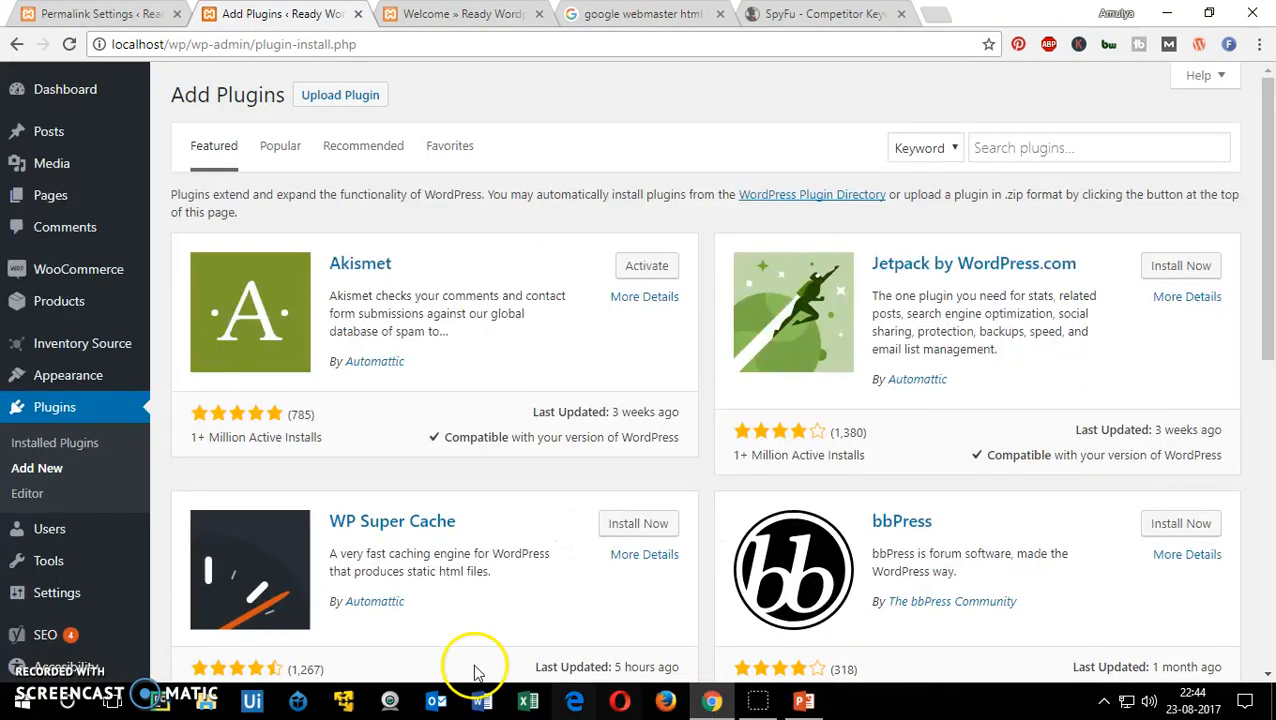
- Open the Yoast SEO dashboard and review its Problems and Notifications, highlighting the text about blocking access to robots
{"action": "mouse_move", "coordinate": [50, 640]}
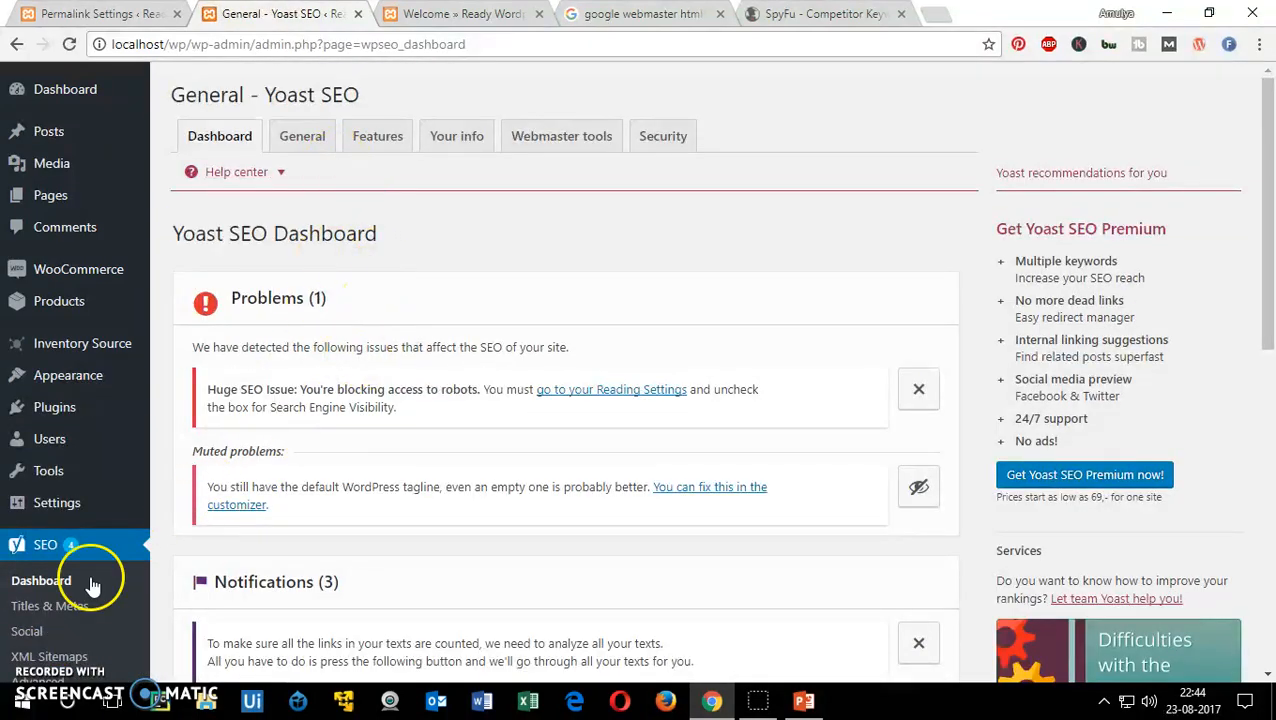
{"action": "scroll", "coordinate": [1266, 300], "scroll_direction": "down", "scroll_amount": 3}
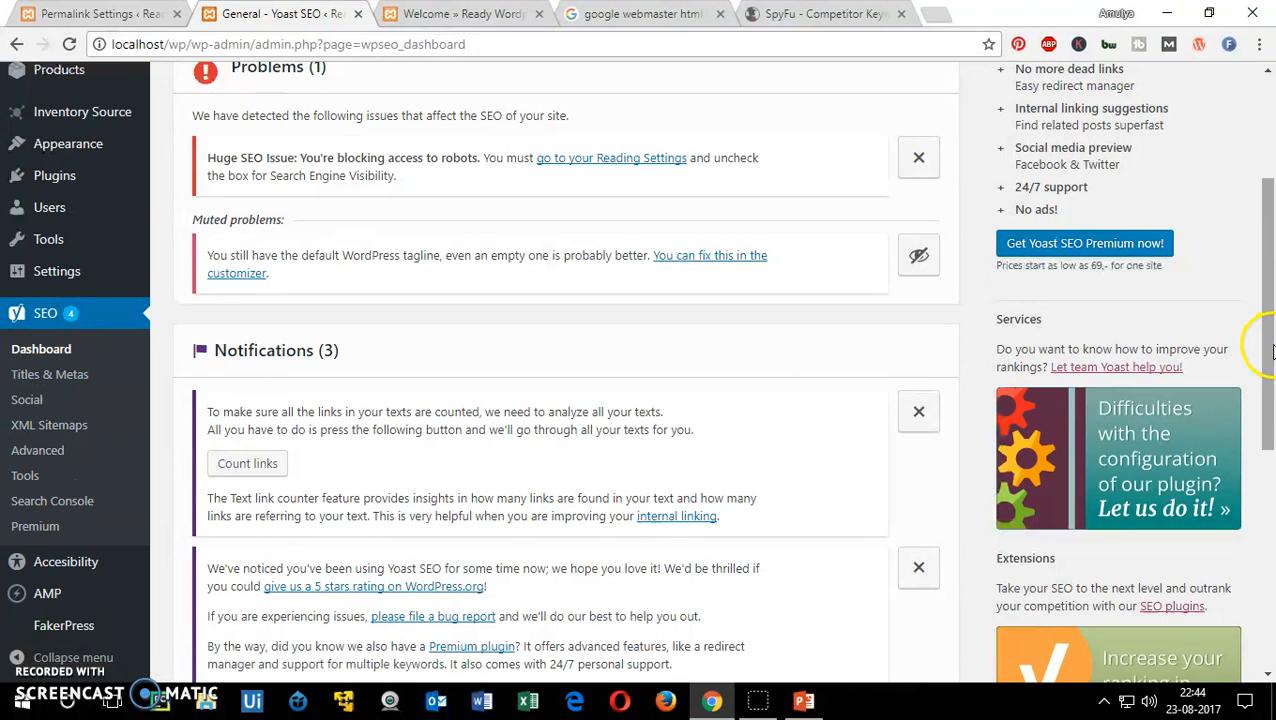
{"action": "left_click_drag", "start_coordinate": [1270, 345], "coordinate": [1272, 228]}
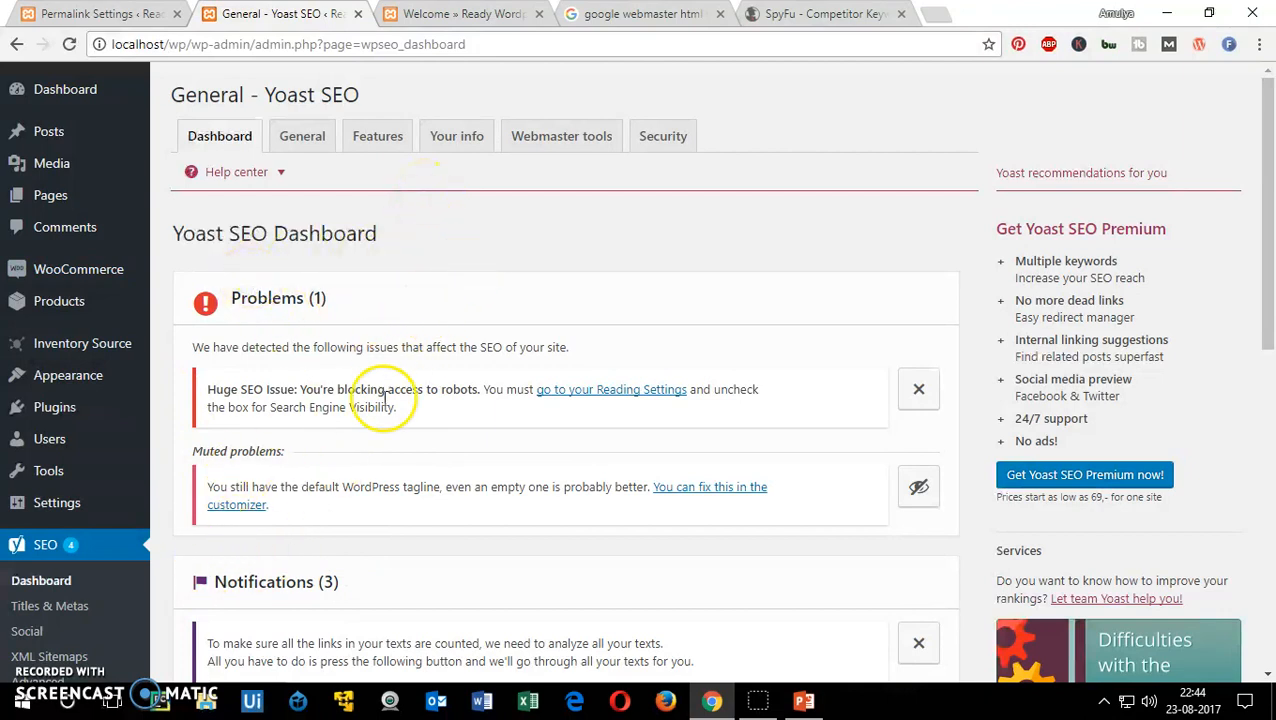
{"action": "left_click_drag", "start_coordinate": [340, 391], "coordinate": [470, 388]}
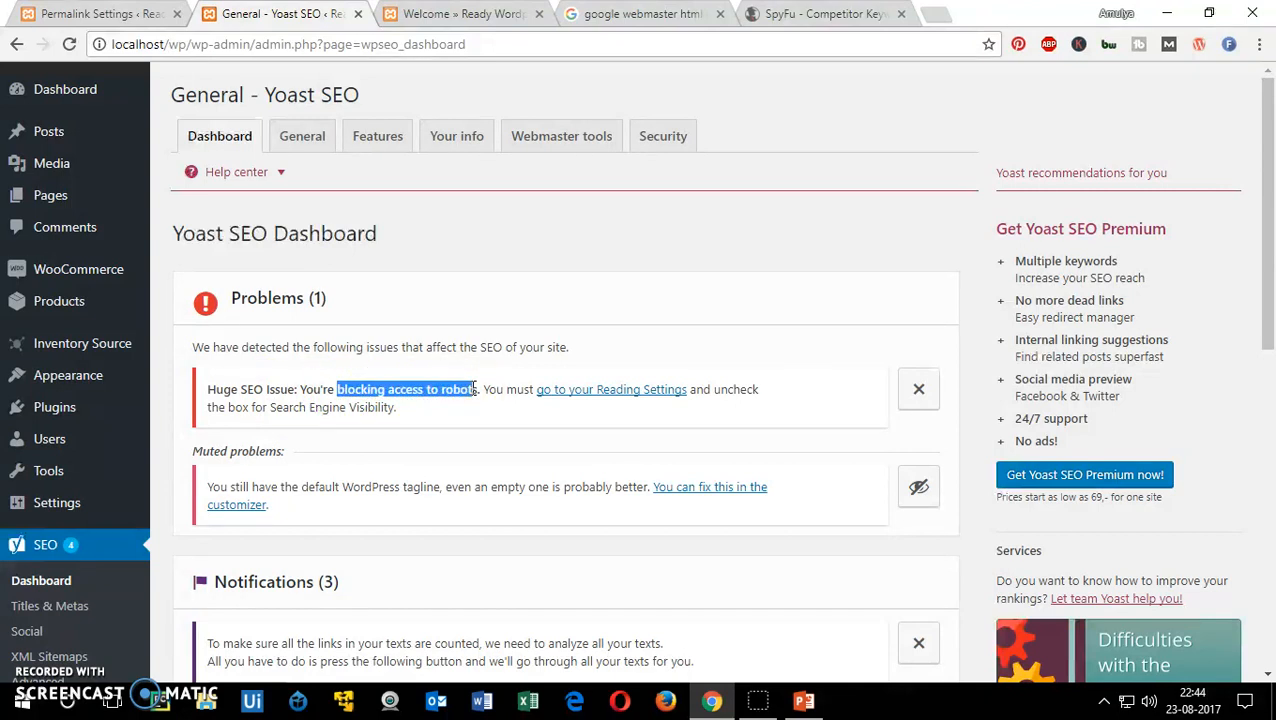
{"action": "left_click", "coordinate": [449, 240]}
- Examine the General and Features settings of Yoast SEO
{"action": "left_click", "coordinate": [304, 136]}
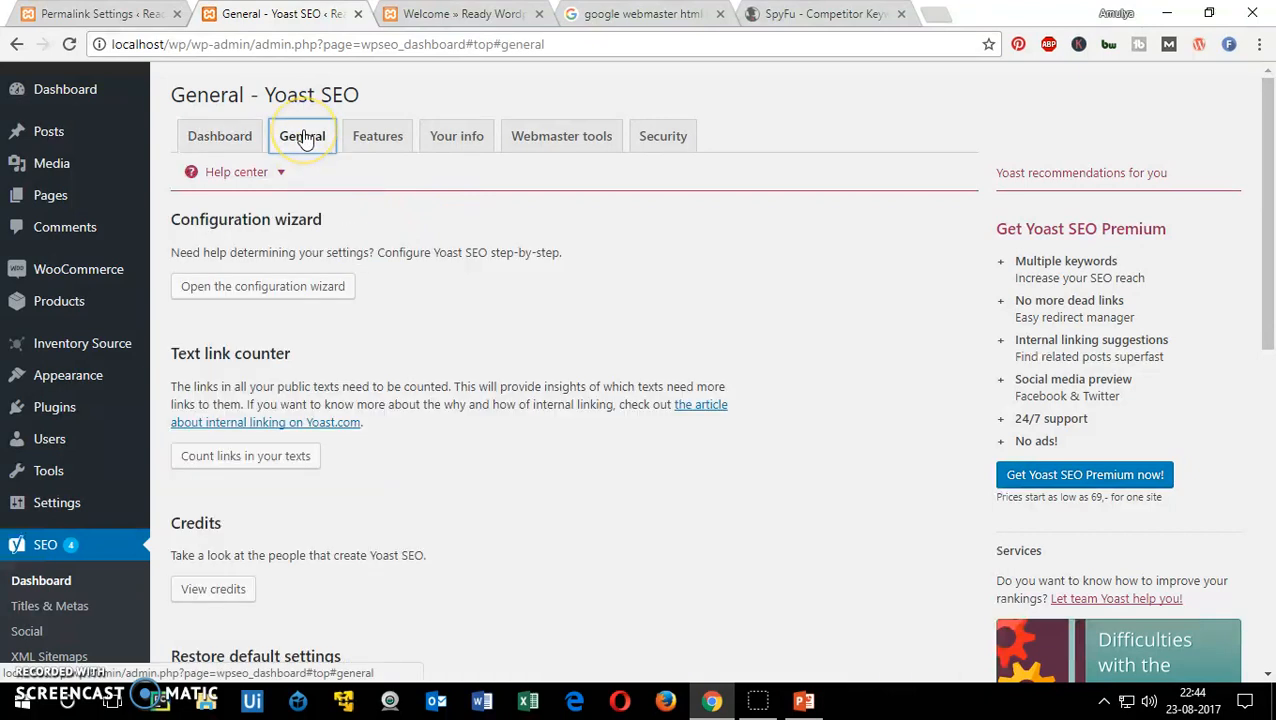
{"action": "left_click", "coordinate": [378, 144]}
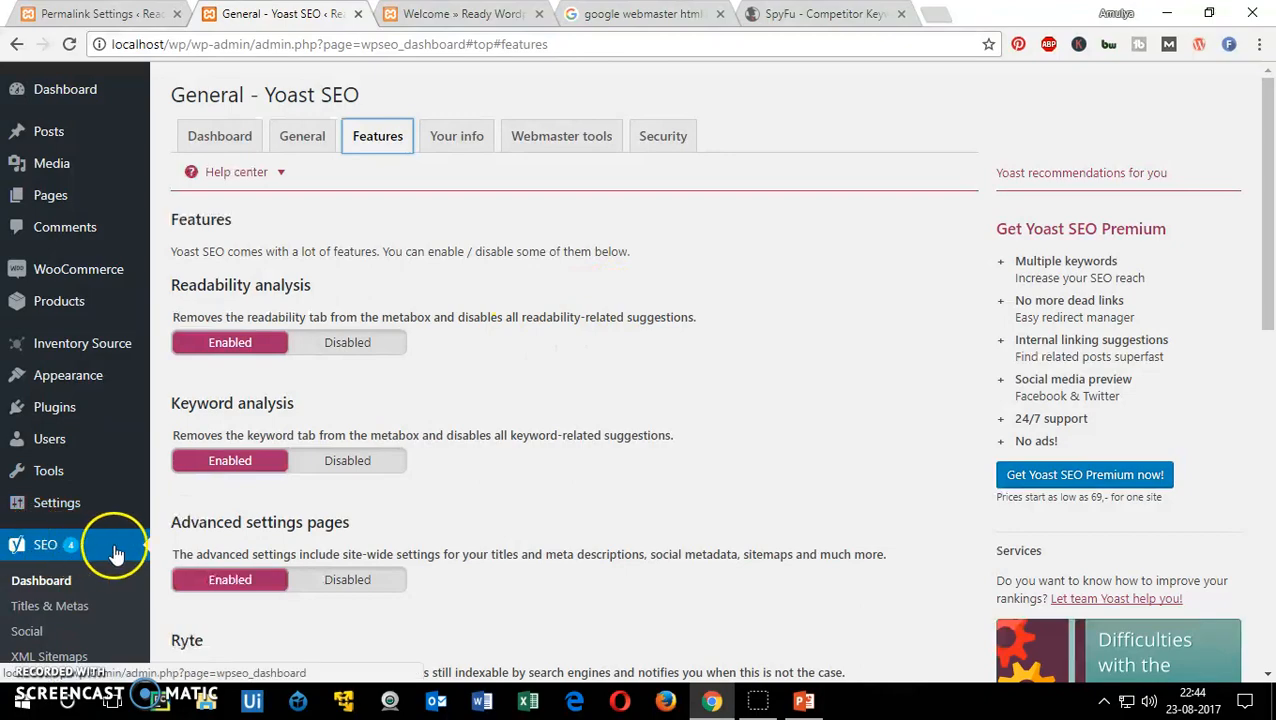
{"action": "left_click_drag", "start_coordinate": [1266, 250], "coordinate": [1236, 183]}
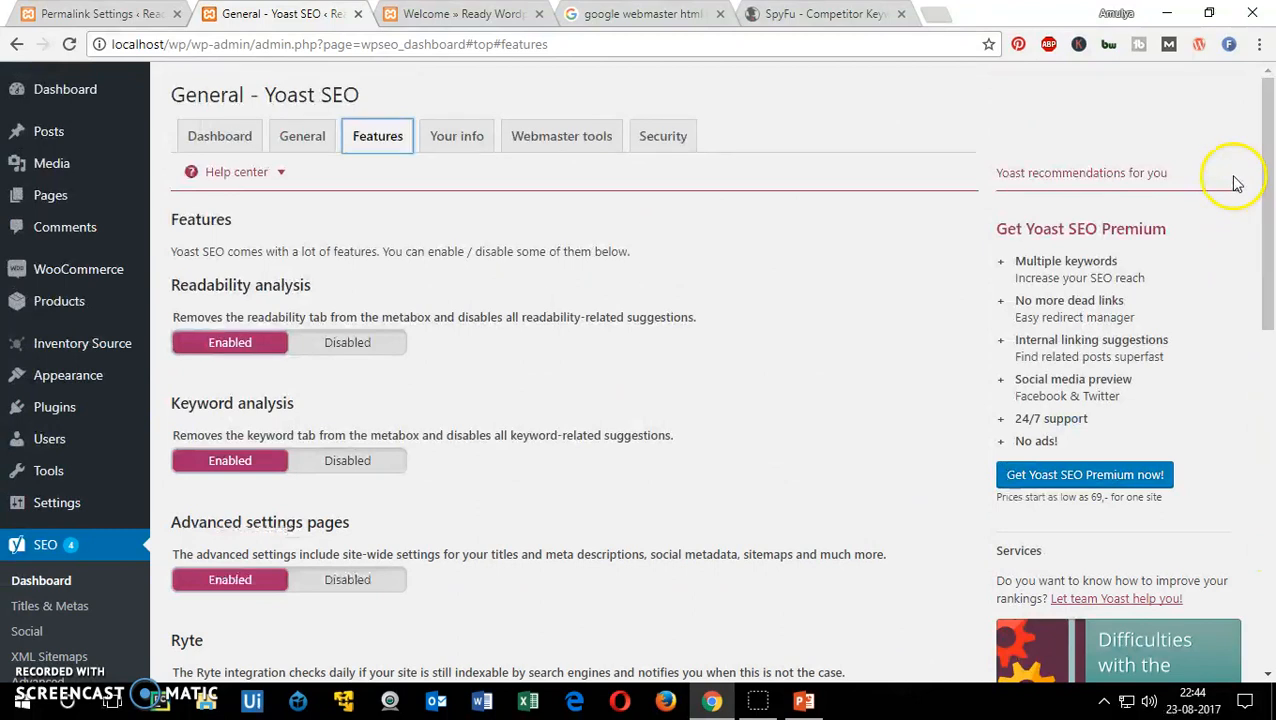
- Examine the Your info settings of Yoast SEO, including the website name, alternate name and the Company or person options
{"action": "left_click", "coordinate": [457, 138]}
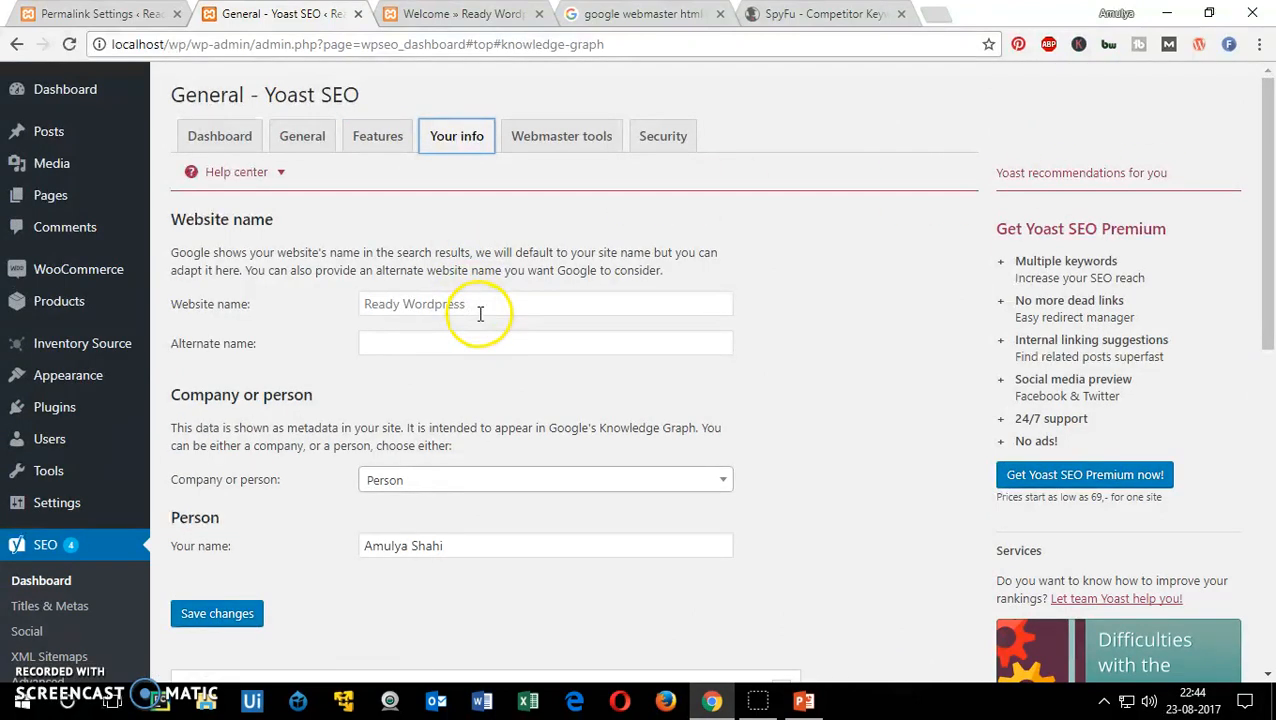
{"action": "left_click_drag", "start_coordinate": [165, 310], "coordinate": [258, 312]}
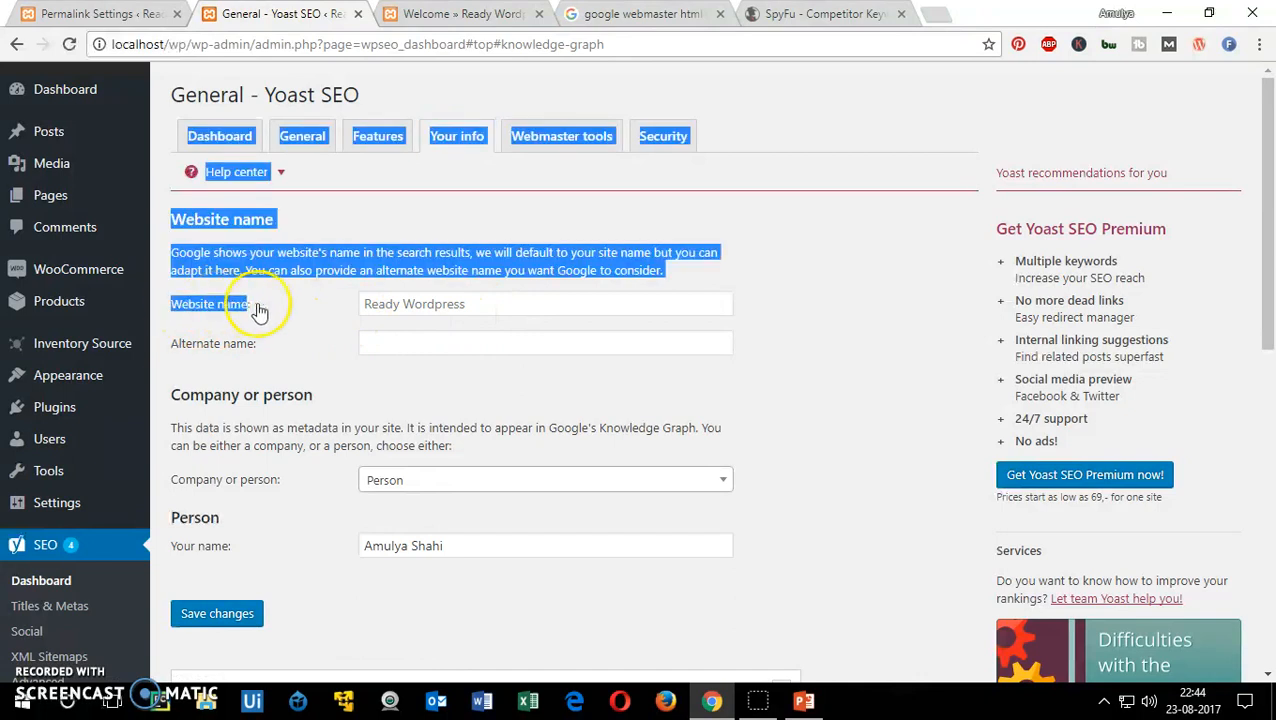
{"action": "left_click", "coordinate": [367, 309]}
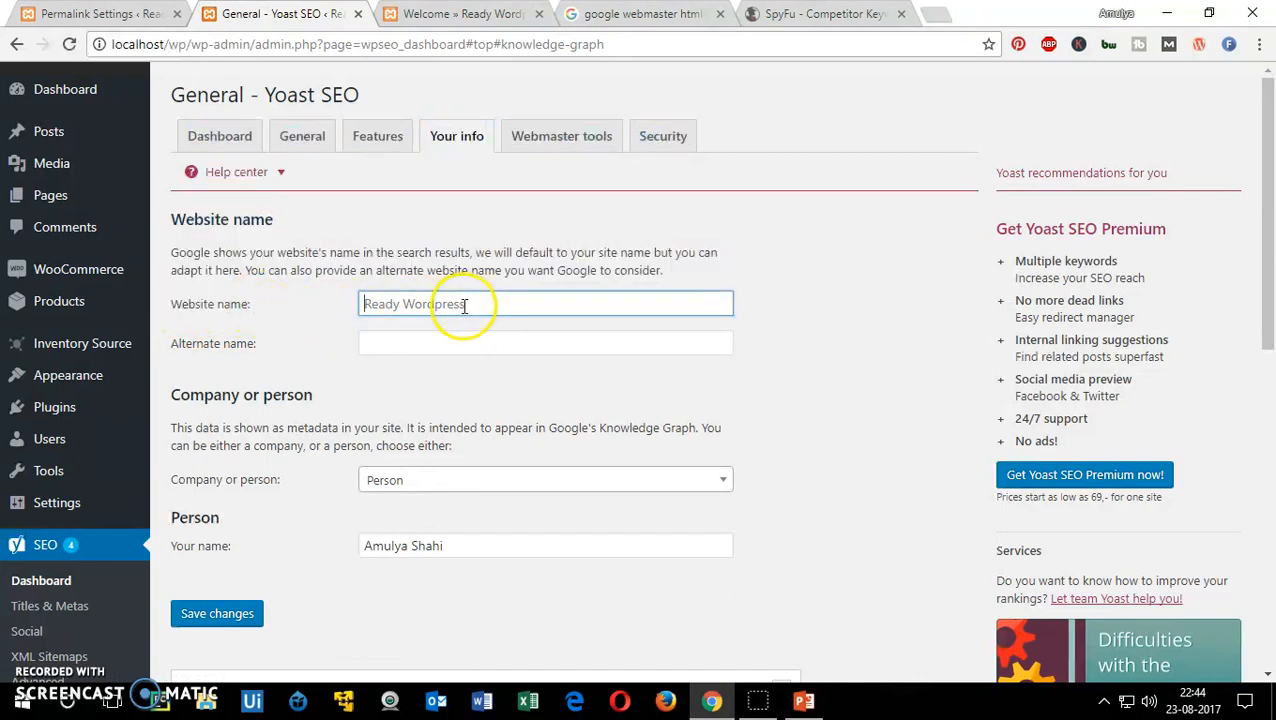
{"action": "left_click", "coordinate": [372, 344]}
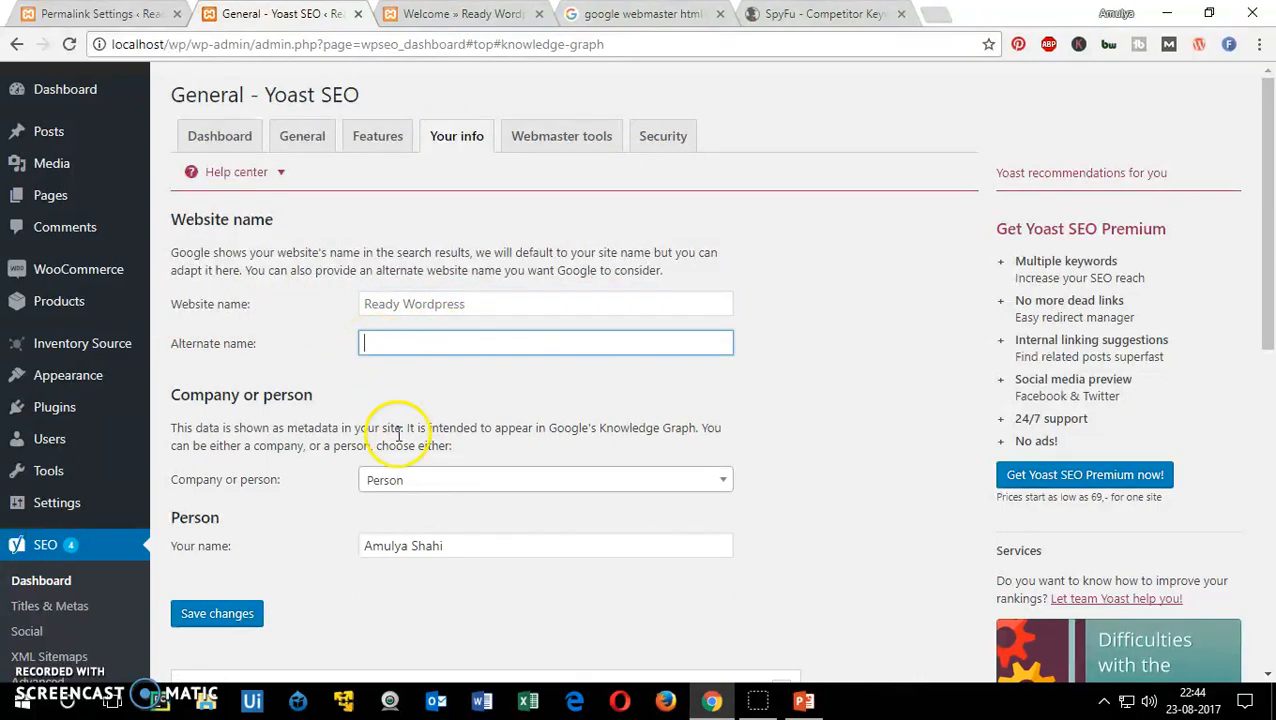
{"action": "left_click", "coordinate": [428, 490]}
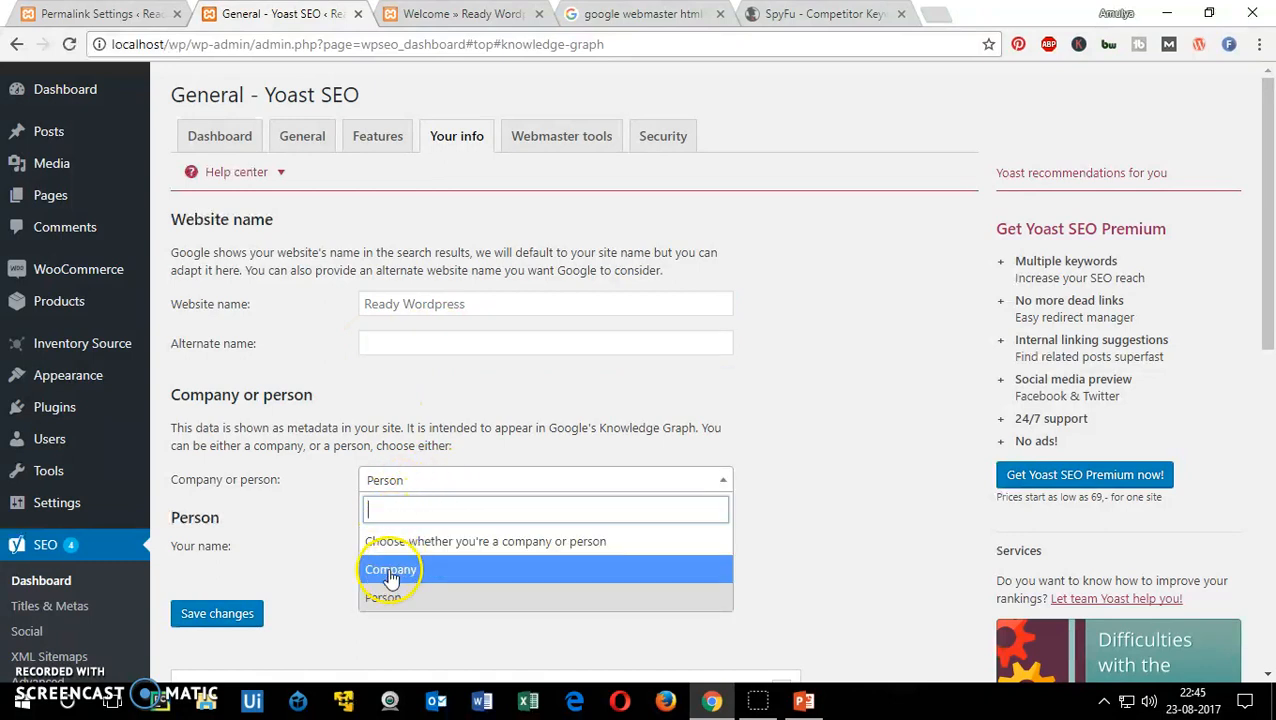
{"action": "left_click", "coordinate": [440, 548]}
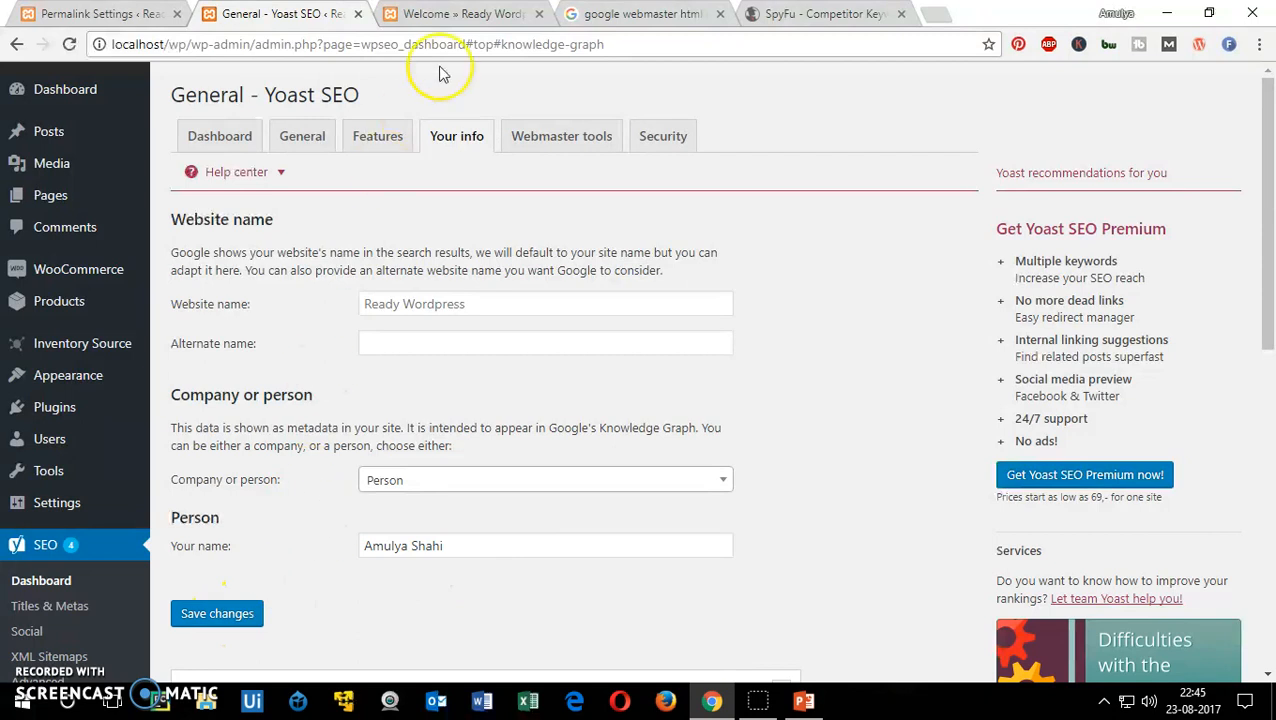
{"action": "scroll", "coordinate": [1260, 180], "scroll_direction": "down", "scroll_amount": 1}
{"action": "scroll", "coordinate": [1100, 150], "scroll_direction": "up", "scroll_amount": 1}
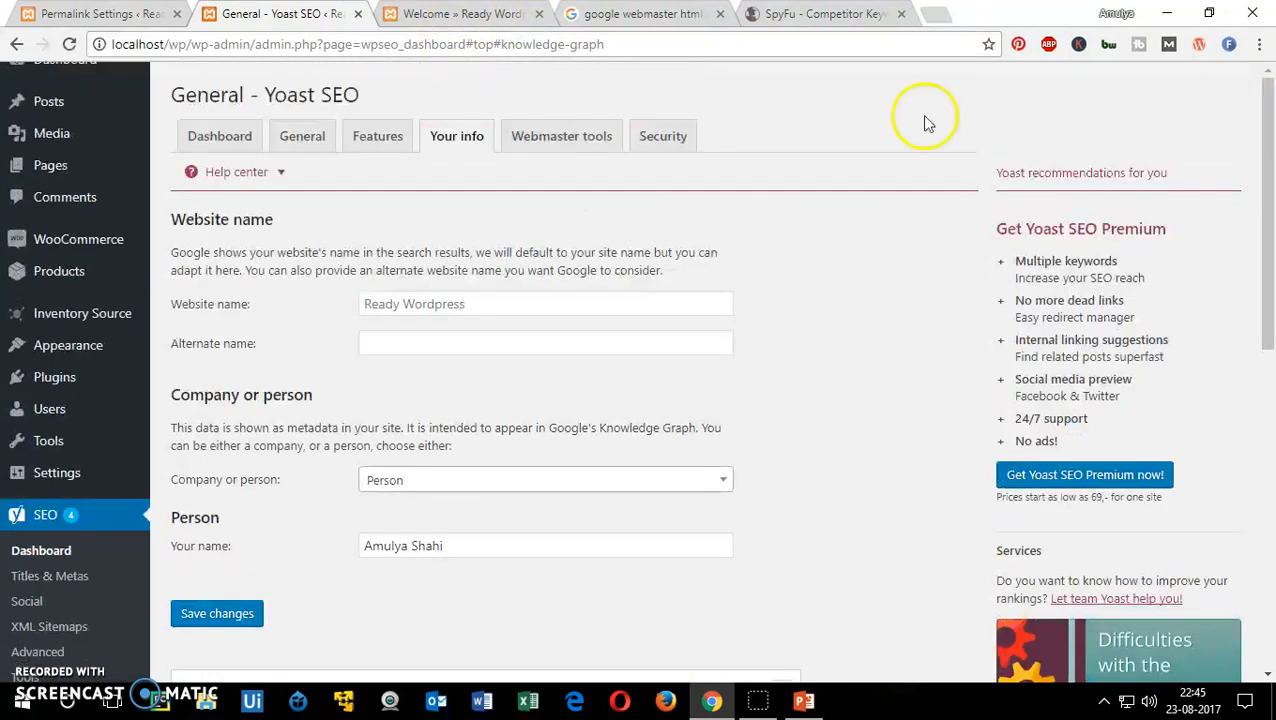
- Open the Webmaster tools verification settings and view the example HTML tag image in the Google image results
{"action": "left_click", "coordinate": [575, 136]}
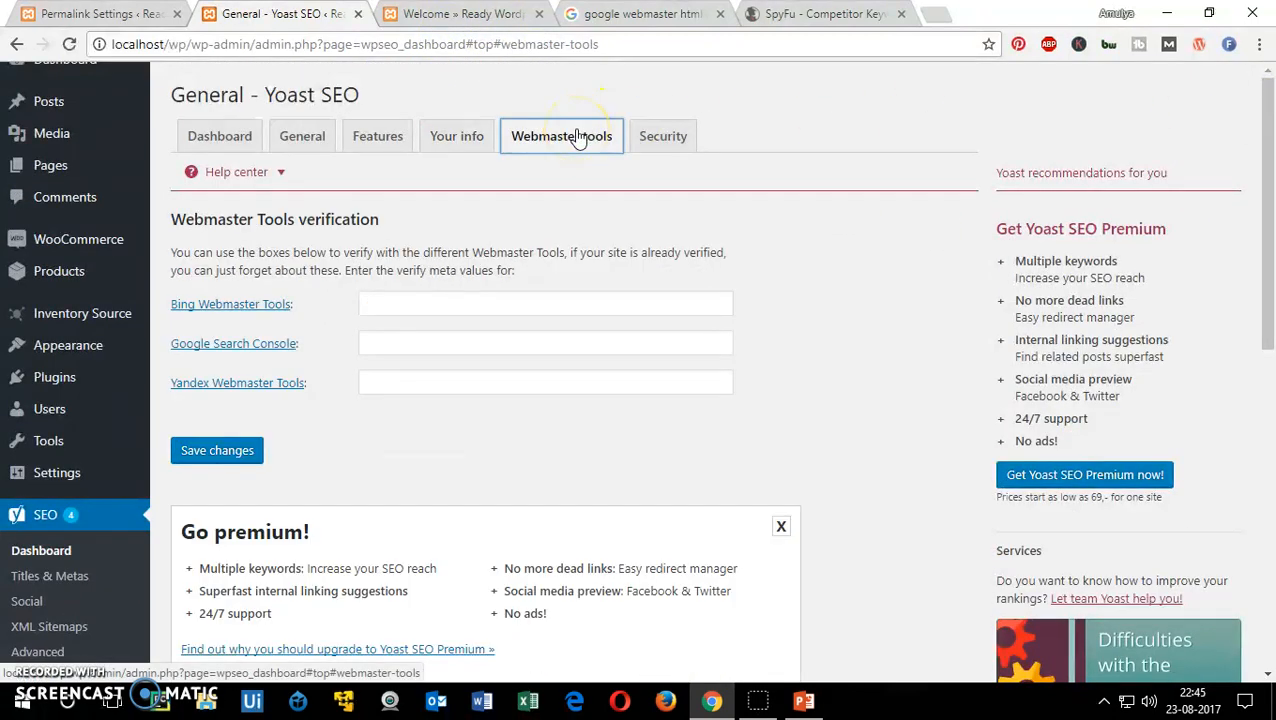
{"action": "left_click", "coordinate": [565, 304]}
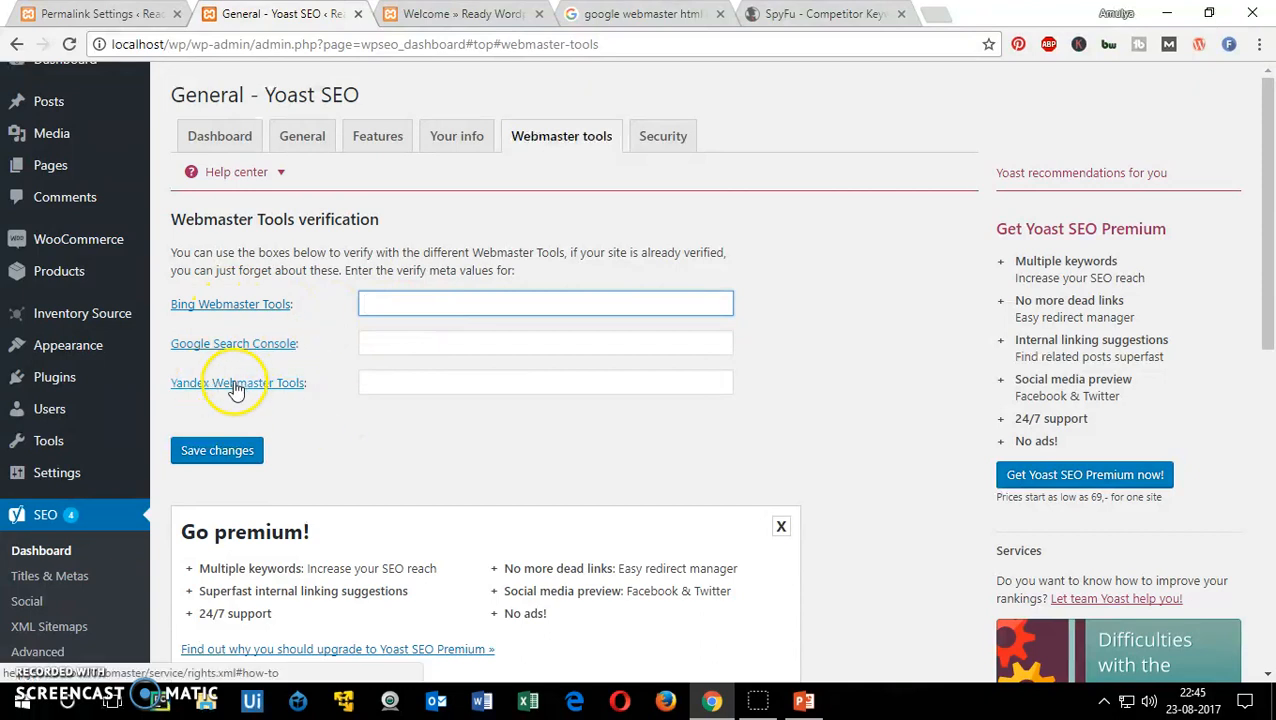
{"action": "left_click", "coordinate": [660, 14]}
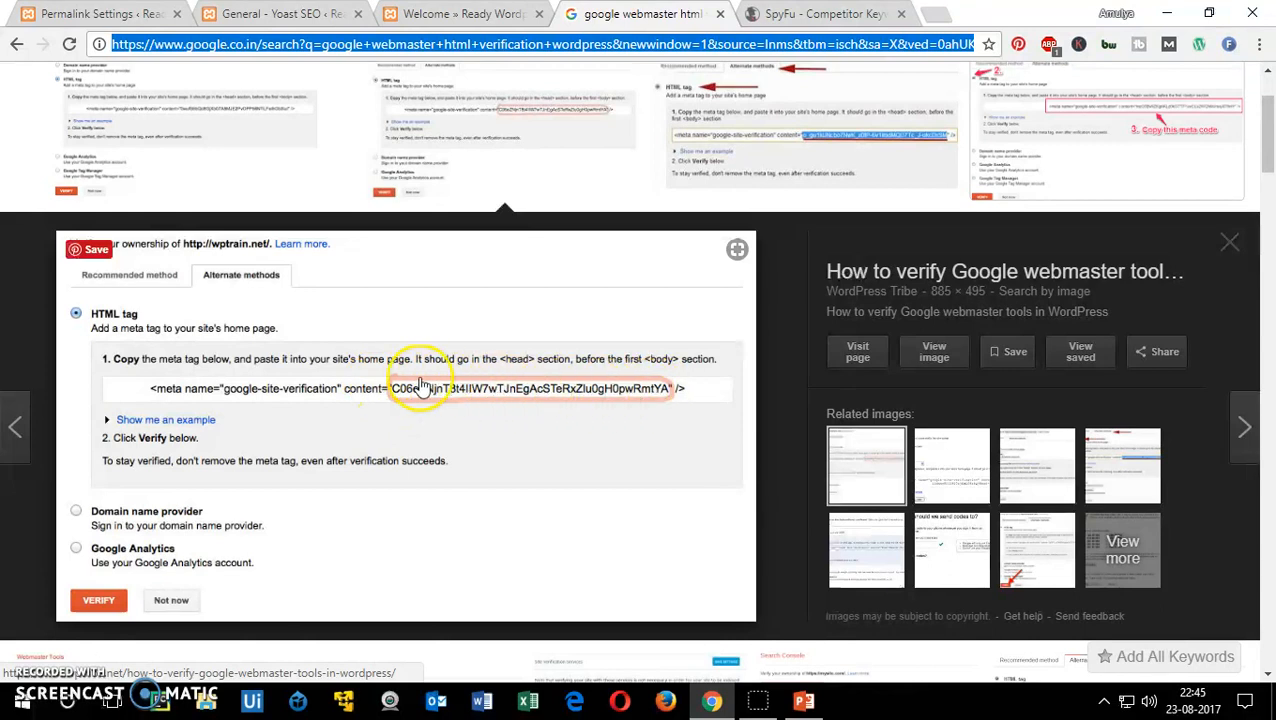
{"action": "left_click", "coordinate": [106, 14]}
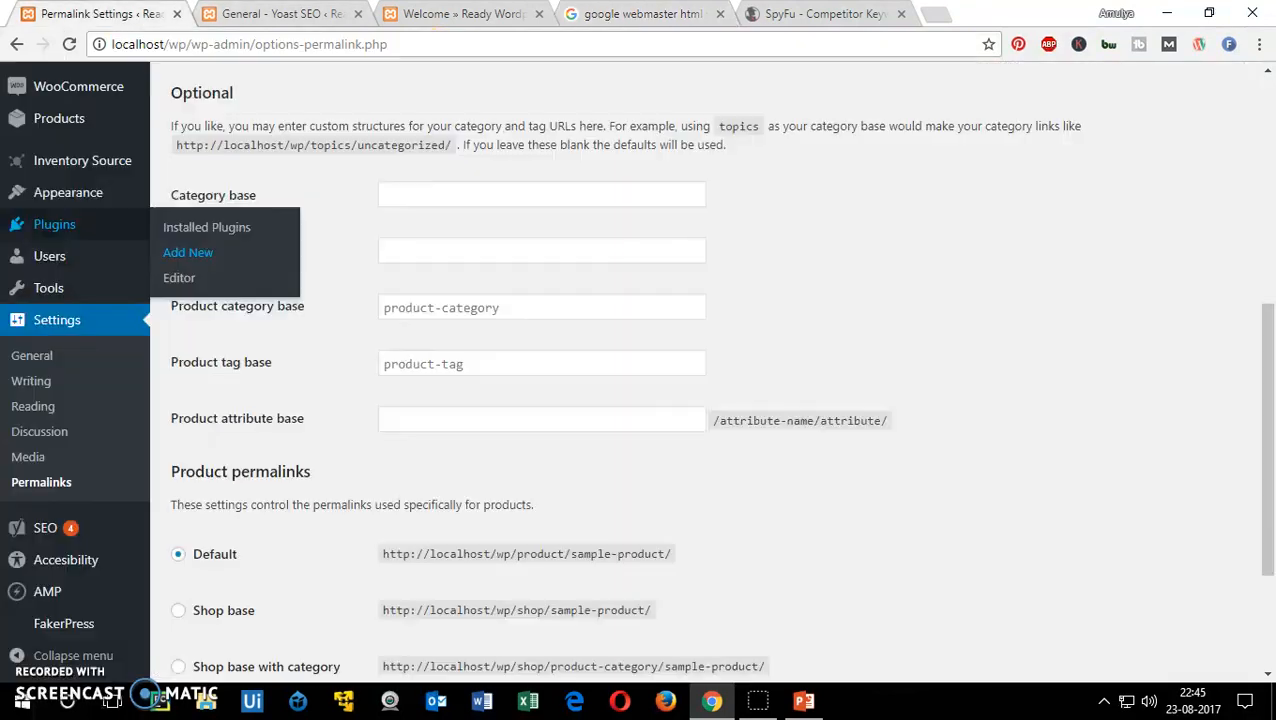
{"action": "left_click", "coordinate": [292, 14]}
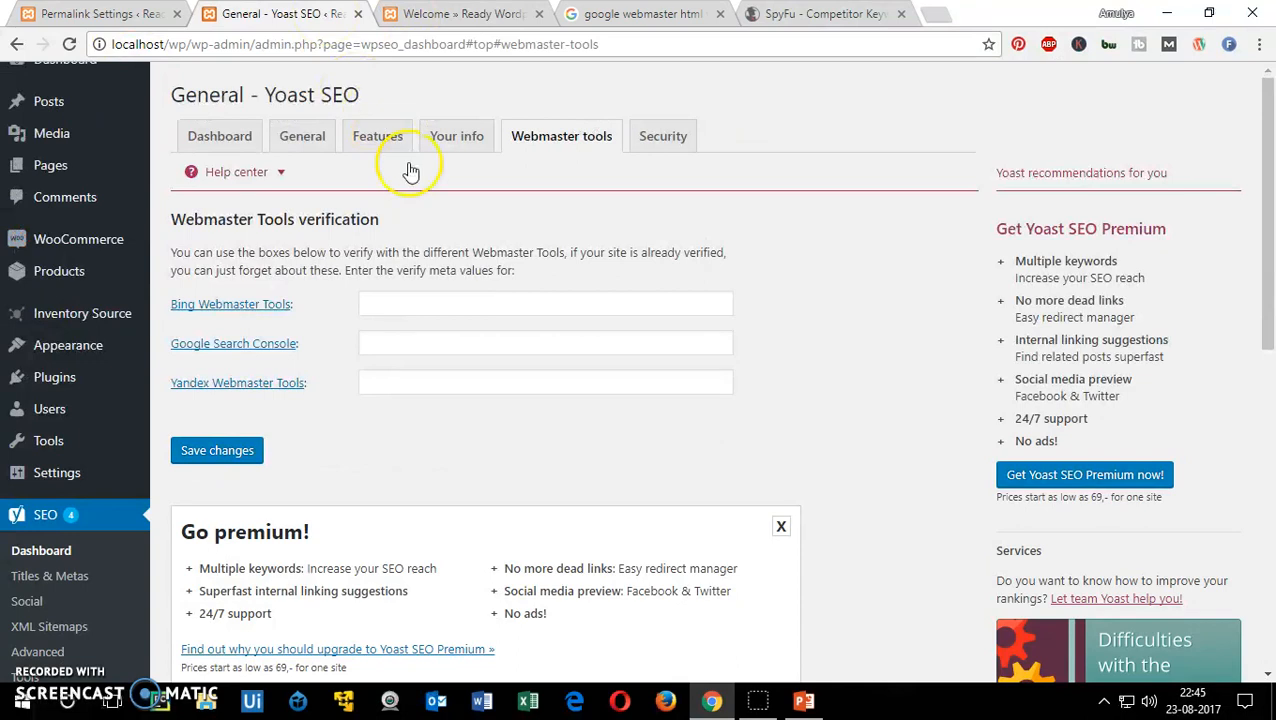
- Check the Google, Bing and Yandex verification fields and revisit the image showing the google-site-verification meta tag
{"action": "left_click", "coordinate": [389, 338]}
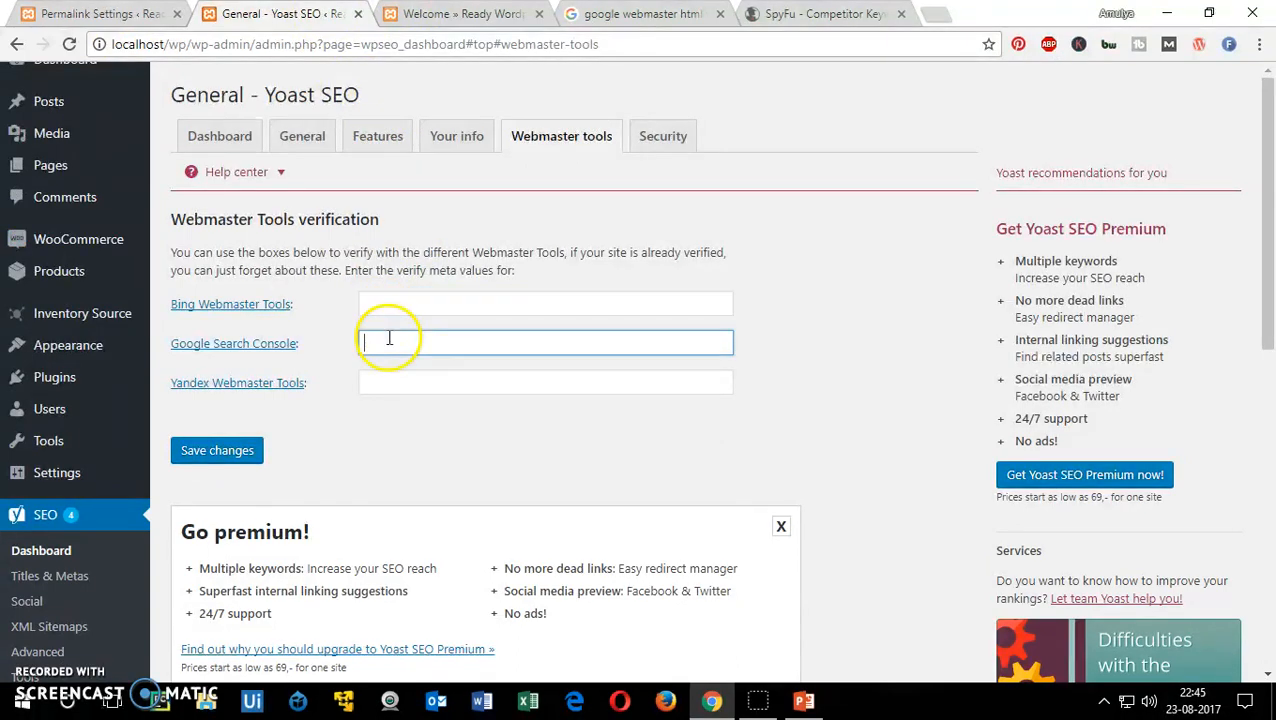
{"action": "left_click", "coordinate": [379, 308]}
{"action": "left_click", "coordinate": [390, 378]}
{"action": "left_click", "coordinate": [242, 458]}
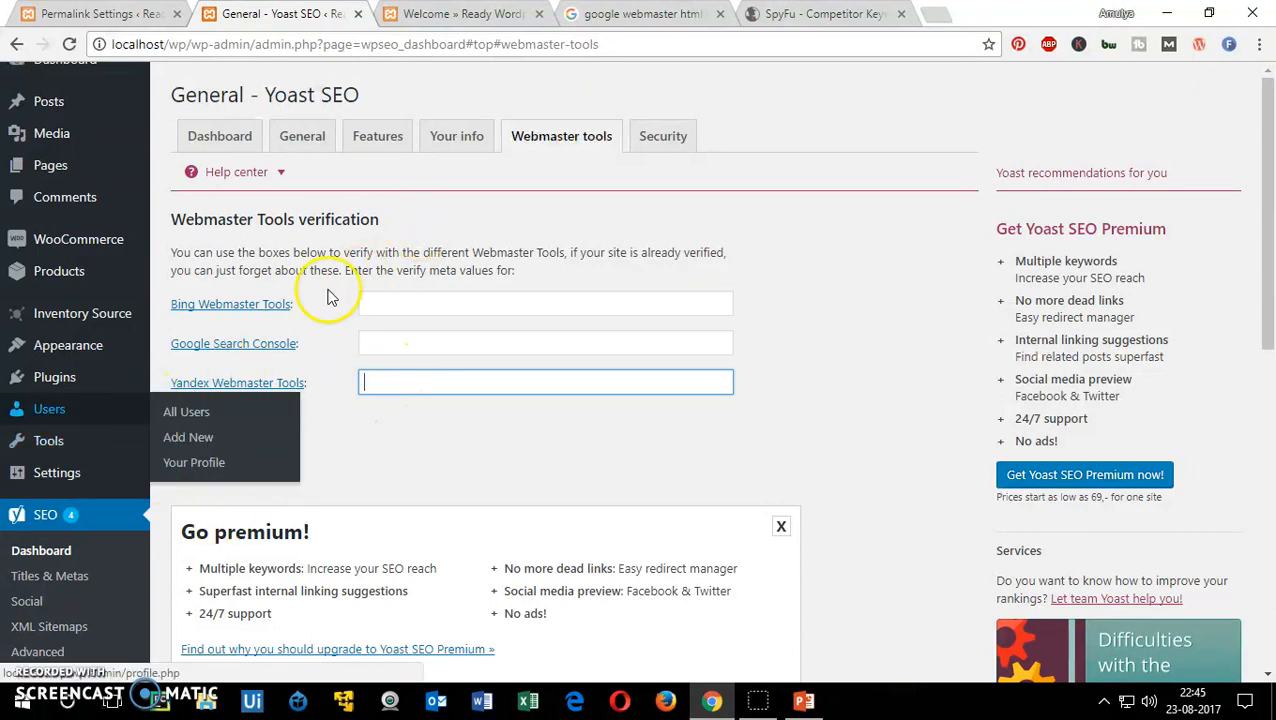
{"action": "left_click", "coordinate": [640, 14]}
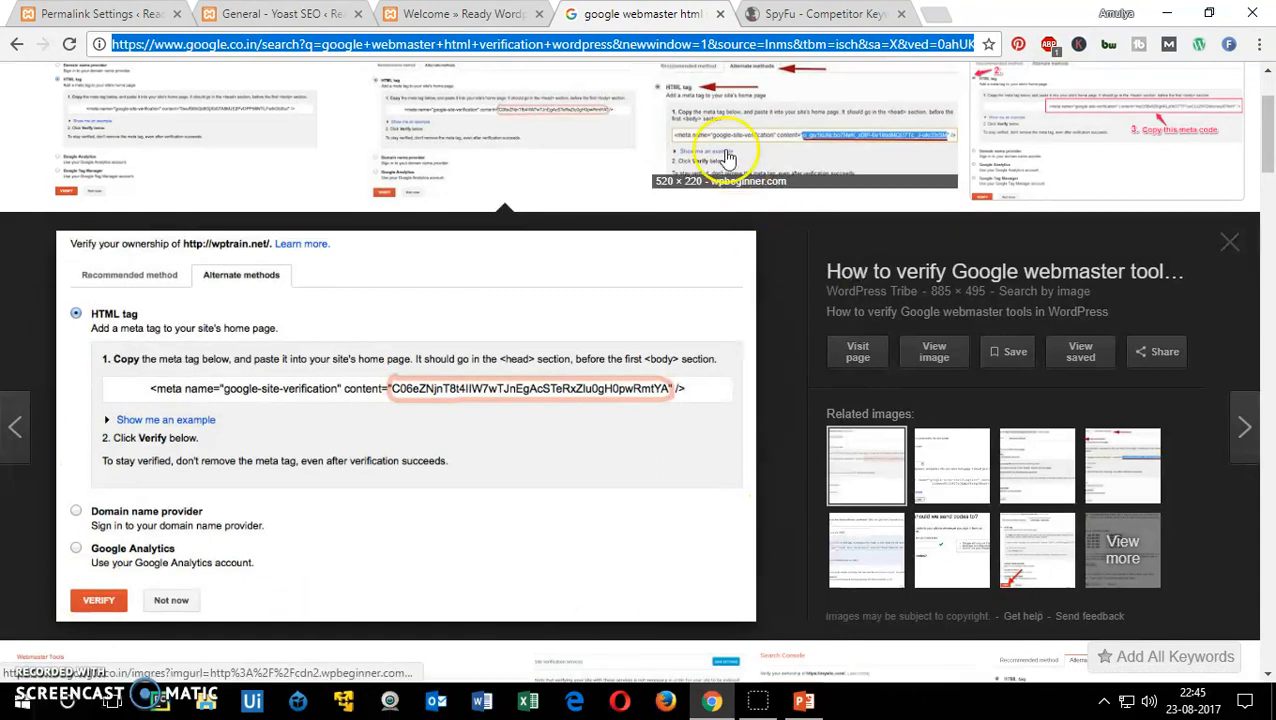
{"action": "left_click", "coordinate": [140, 16]}
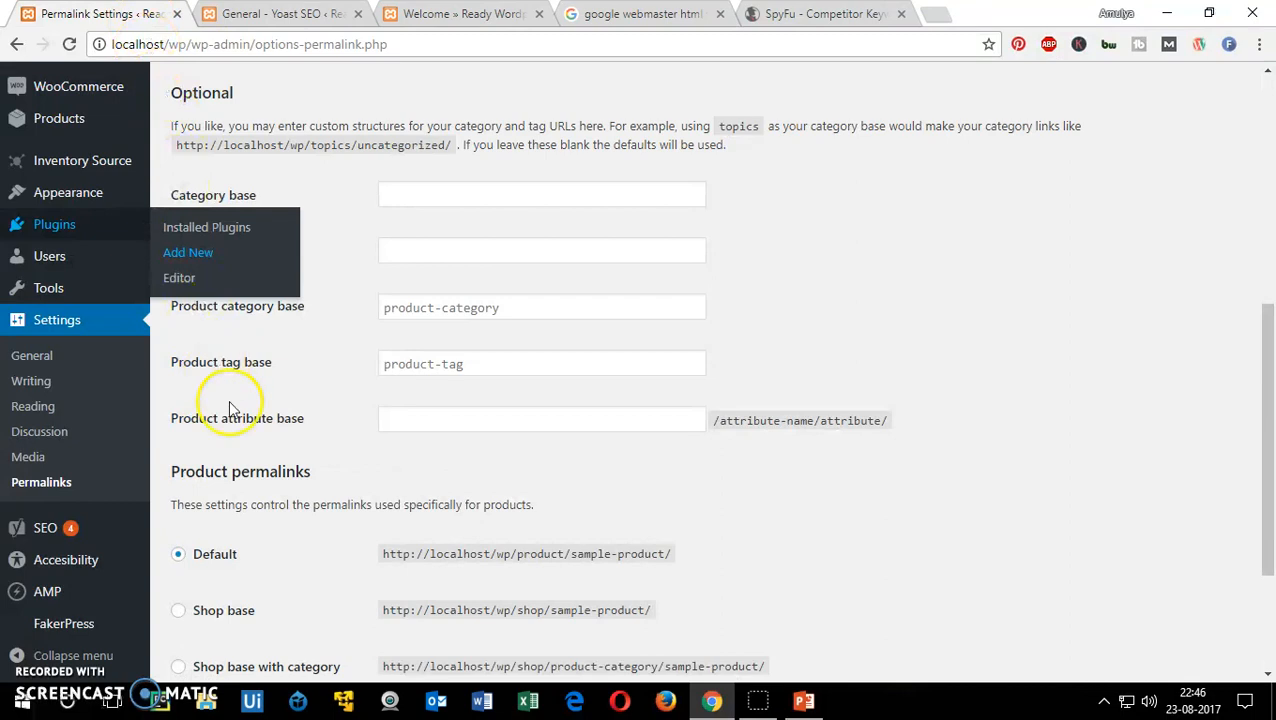
{"action": "left_click", "coordinate": [268, 15]}
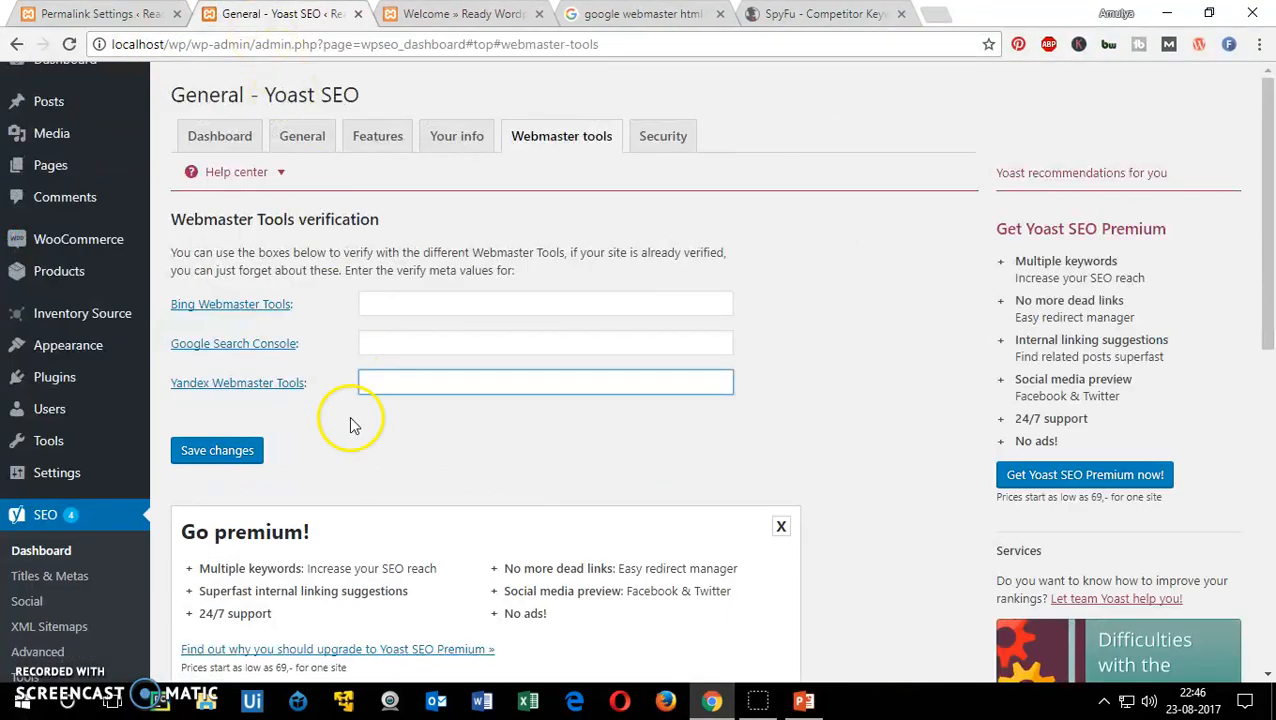
- Review the Security setting of Yoast SEO and open the XML Sitemaps page
{"action": "left_click", "coordinate": [662, 142]}
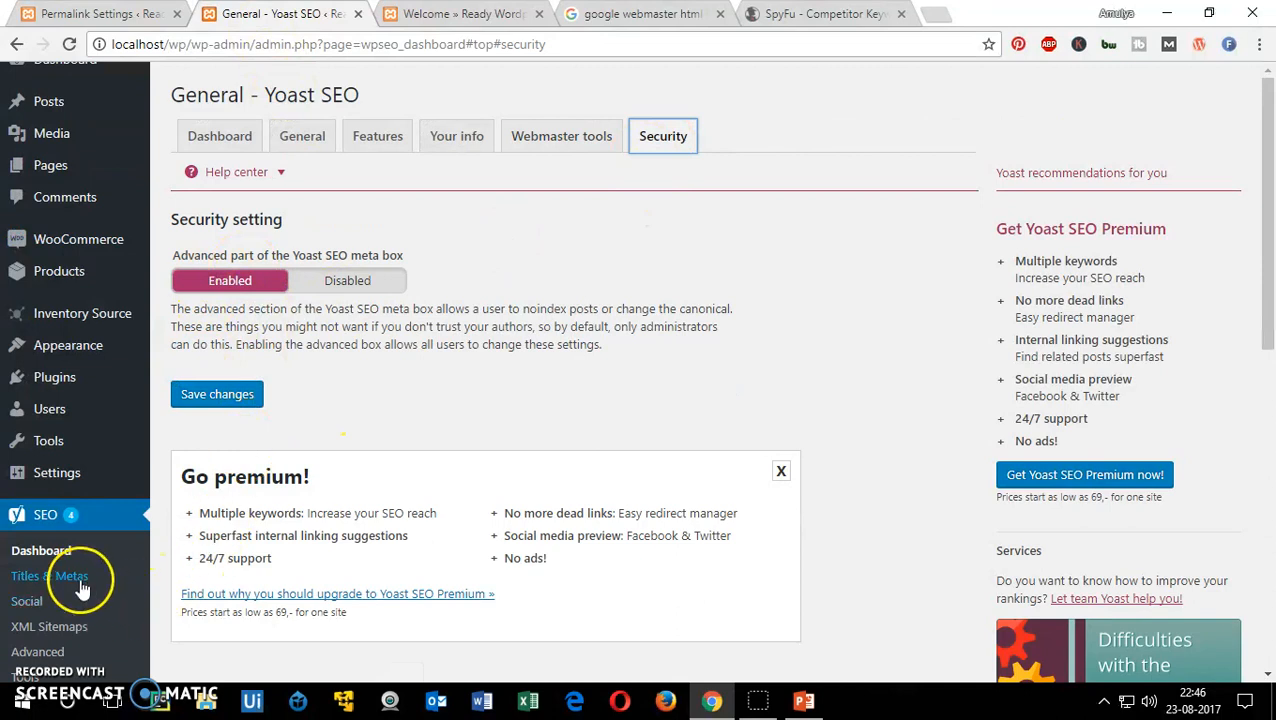
{"action": "left_click", "coordinate": [34, 603]}
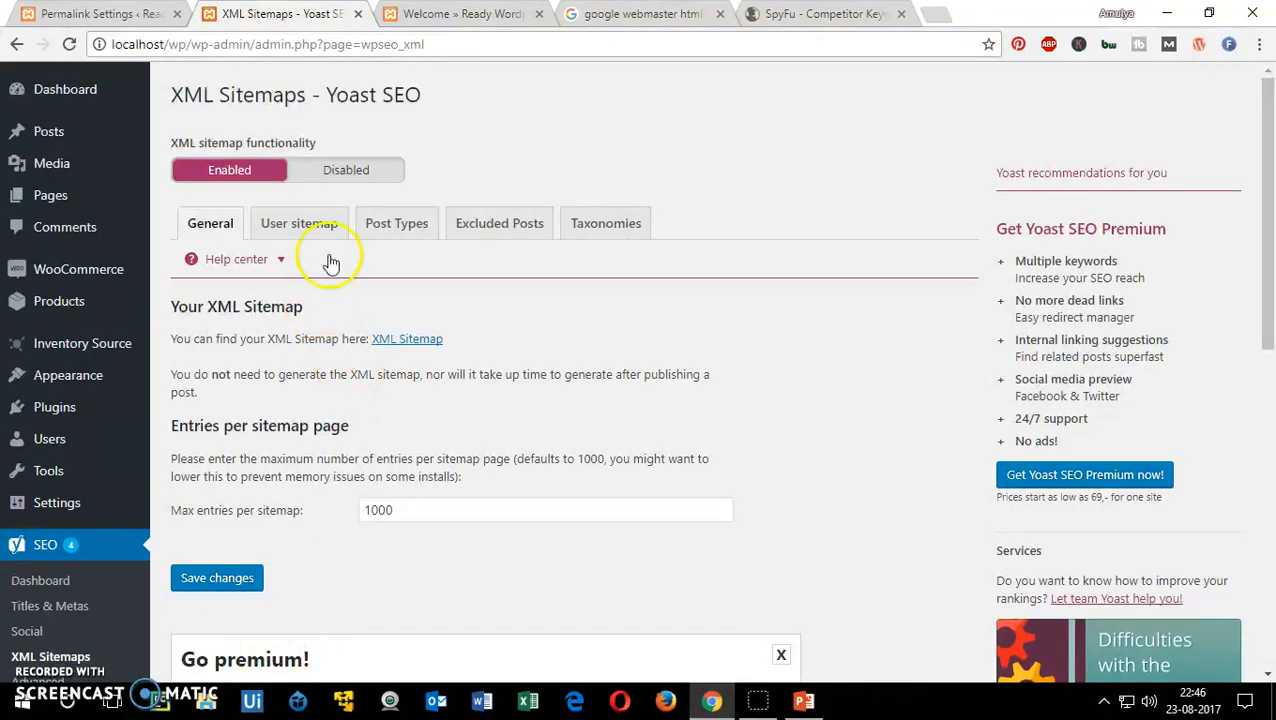
{"action": "left_click_drag", "start_coordinate": [1268, 312], "coordinate": [1264, 197]}
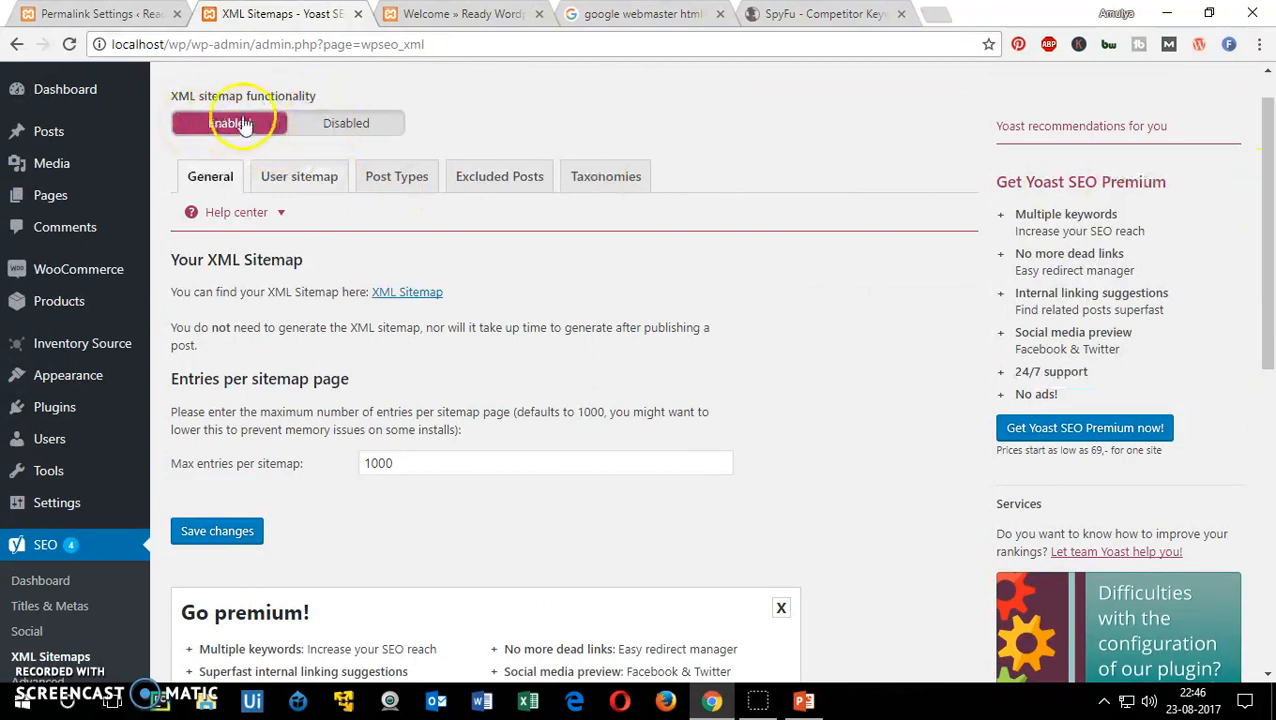
- Examine the User sitemap, Post Types, Excluded Posts and Taxonomies settings of the XML sitemap
{"action": "left_click", "coordinate": [301, 182]}
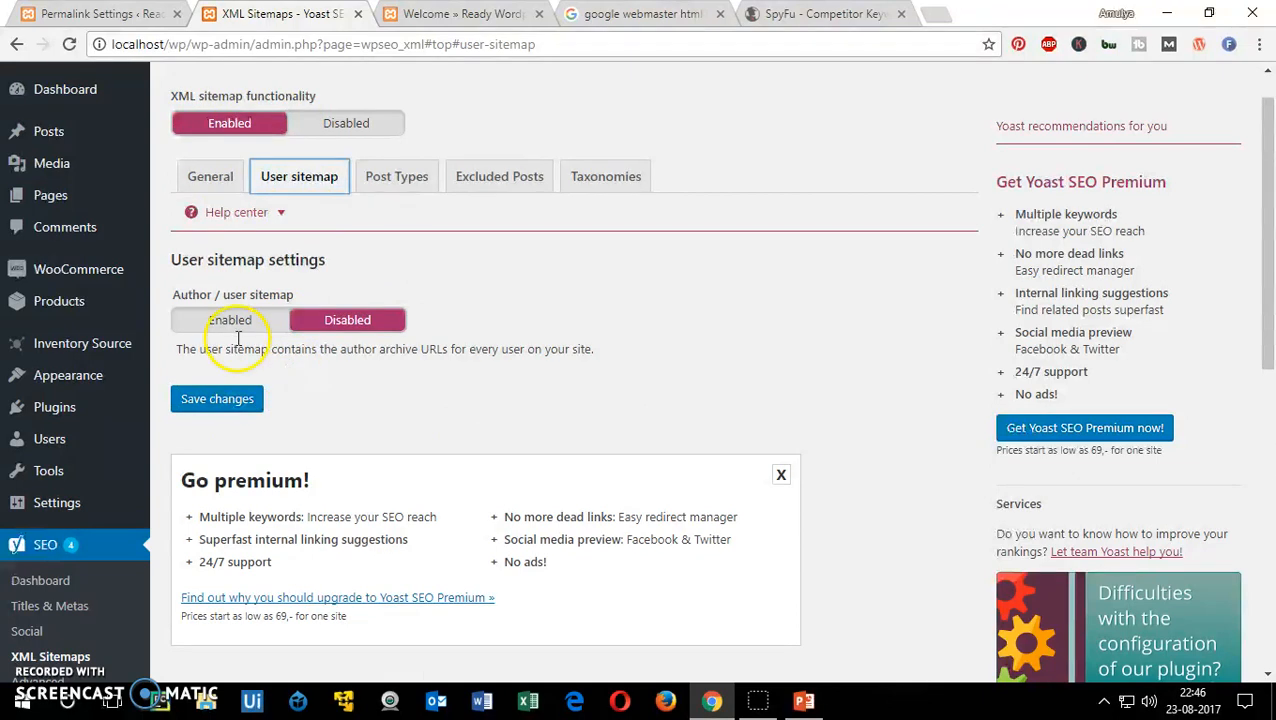
{"action": "left_click", "coordinate": [379, 195]}
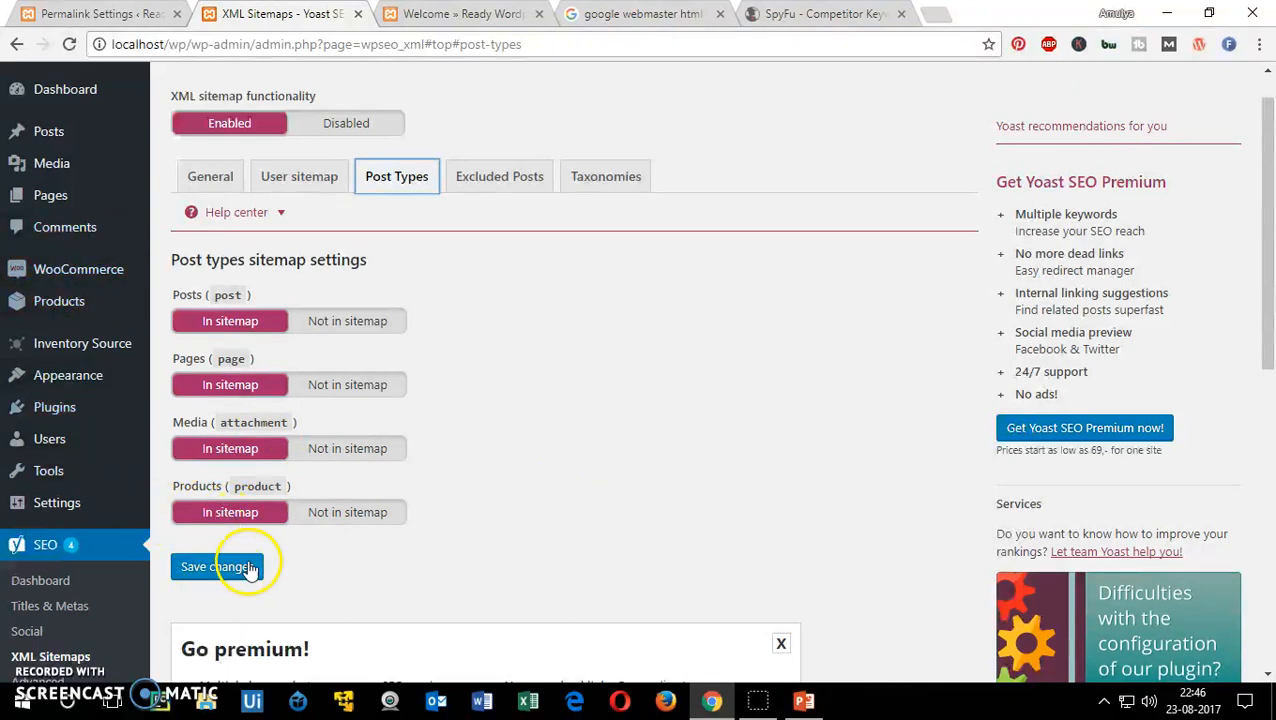
{"action": "left_click", "coordinate": [525, 177]}
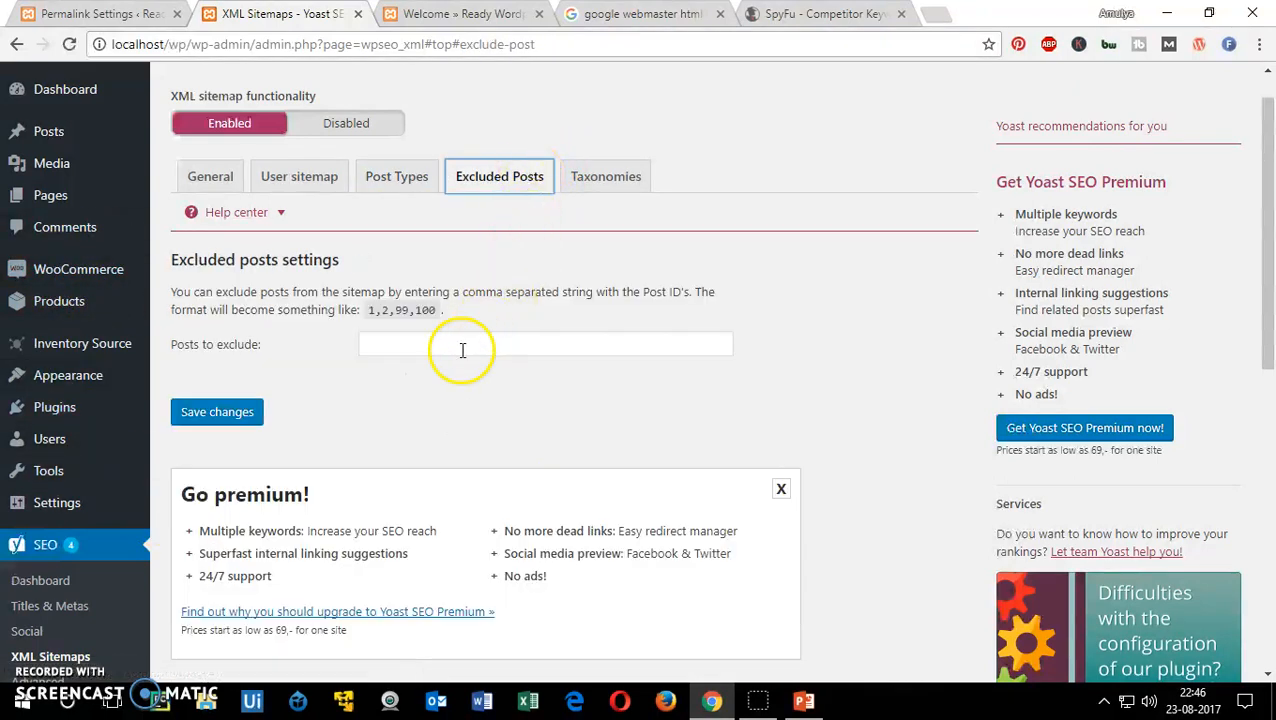
{"action": "left_click", "coordinate": [588, 177]}
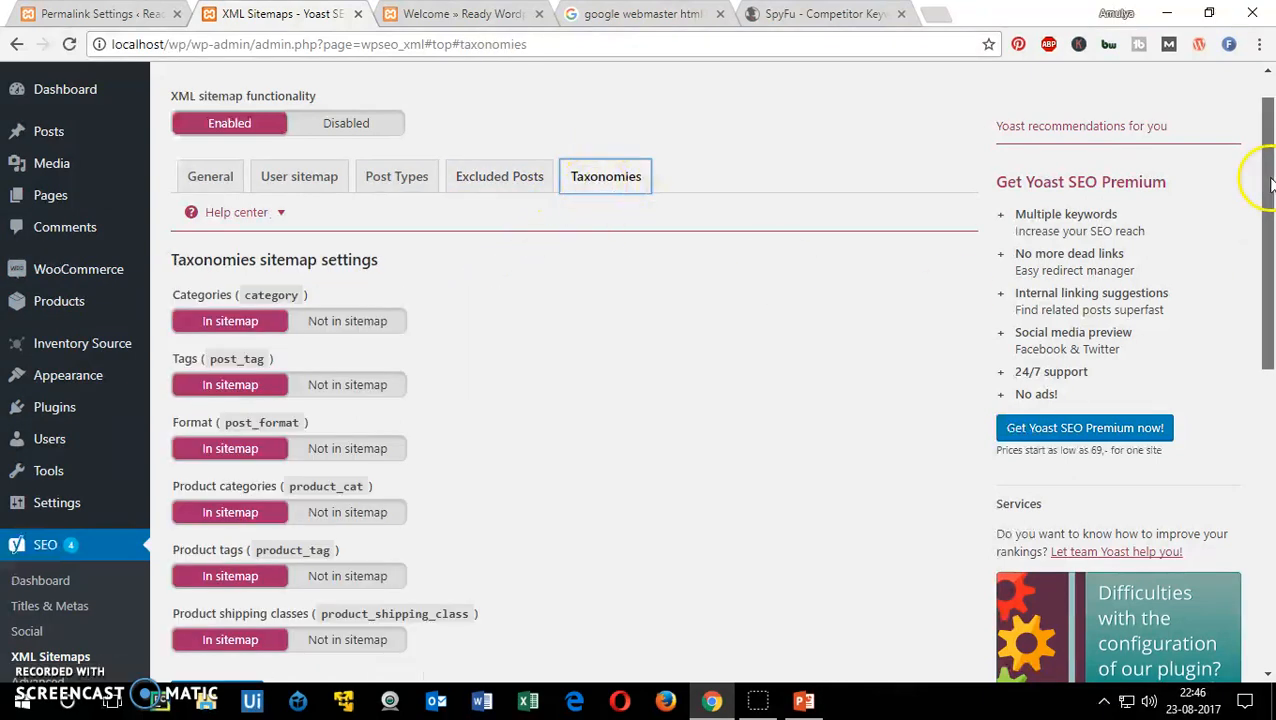
{"action": "scroll", "coordinate": [1270, 250], "scroll_direction": "down", "scroll_amount": 3}
{"action": "scroll", "coordinate": [1270, 262], "scroll_direction": "up", "scroll_amount": 1}
{"action": "left_click_drag", "start_coordinate": [1274, 261], "coordinate": [1274, 252]}
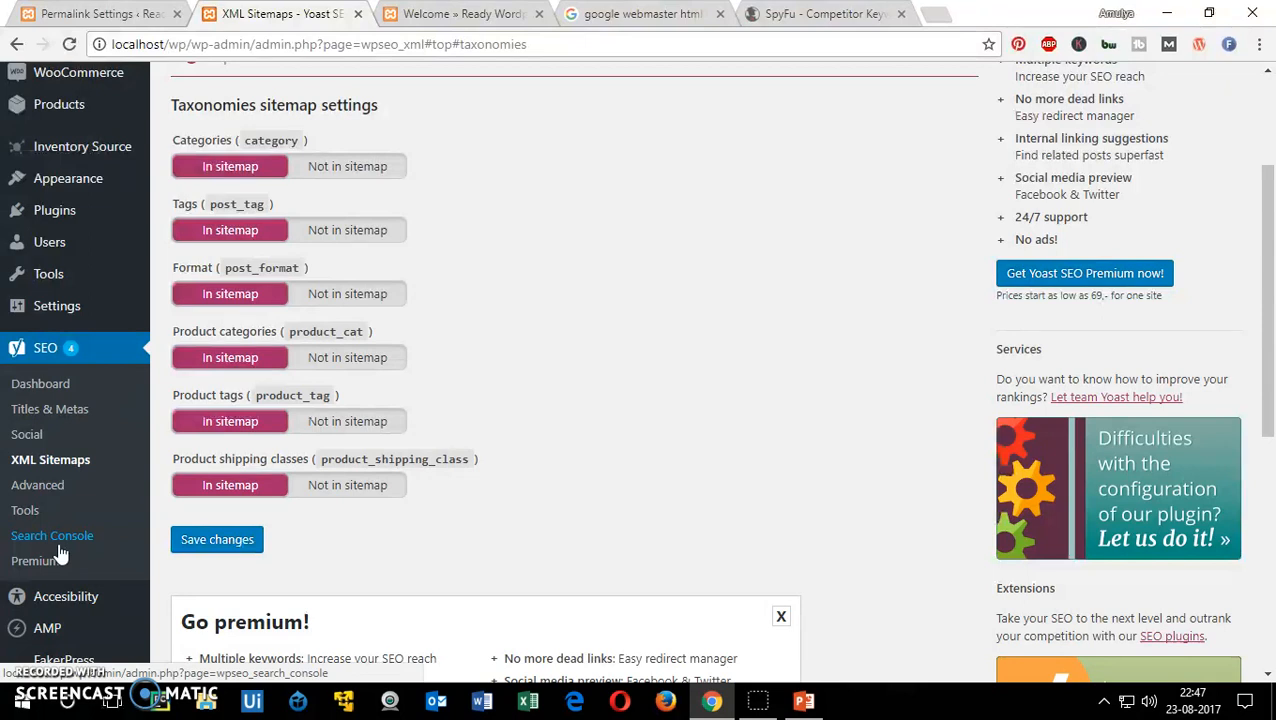
- Enable breadcrumbs in the Advanced settings of Yoast SEO and save the changes
{"action": "left_click", "coordinate": [37, 486]}
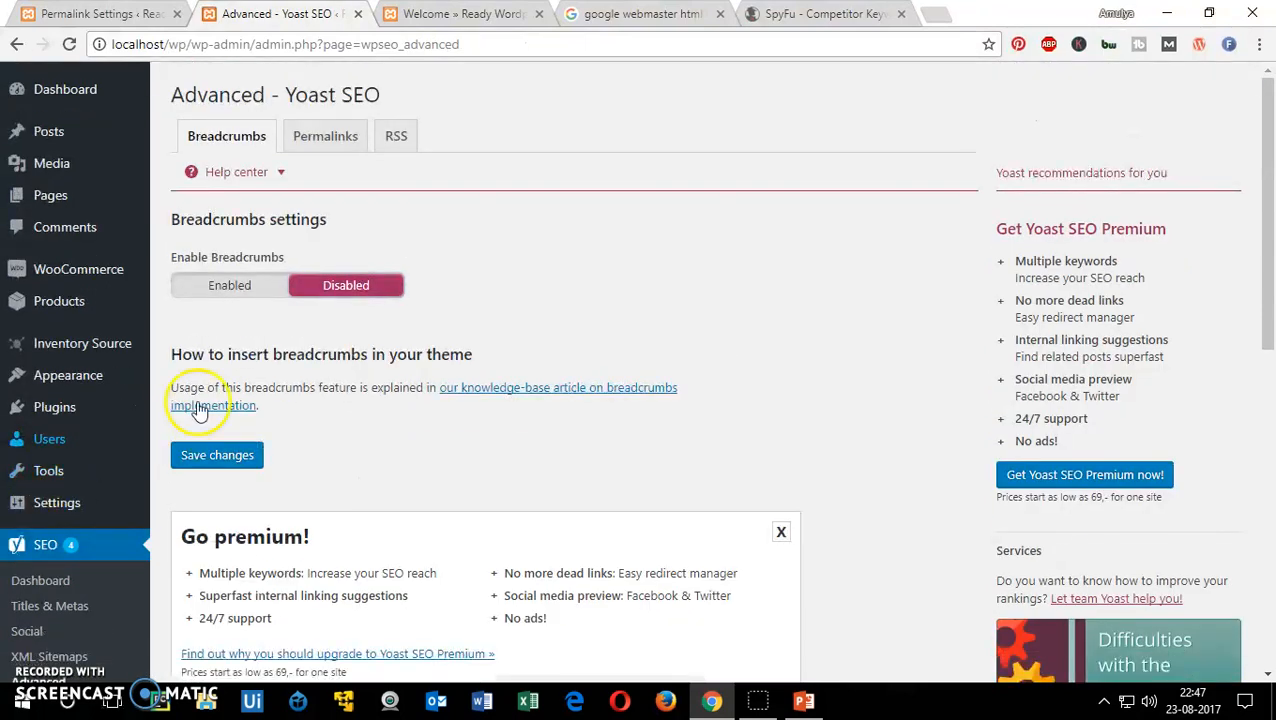
{"action": "left_click", "coordinate": [212, 288]}
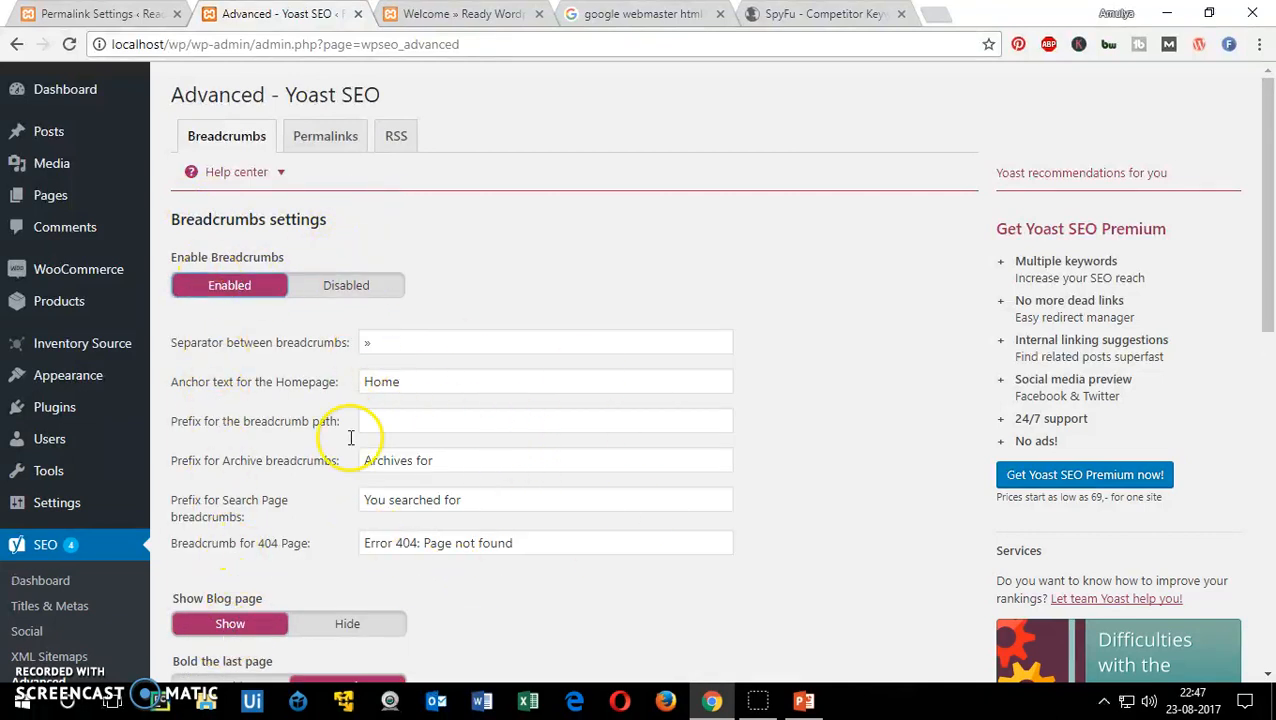
{"action": "left_click_drag", "start_coordinate": [1256, 319], "coordinate": [1262, 446]}
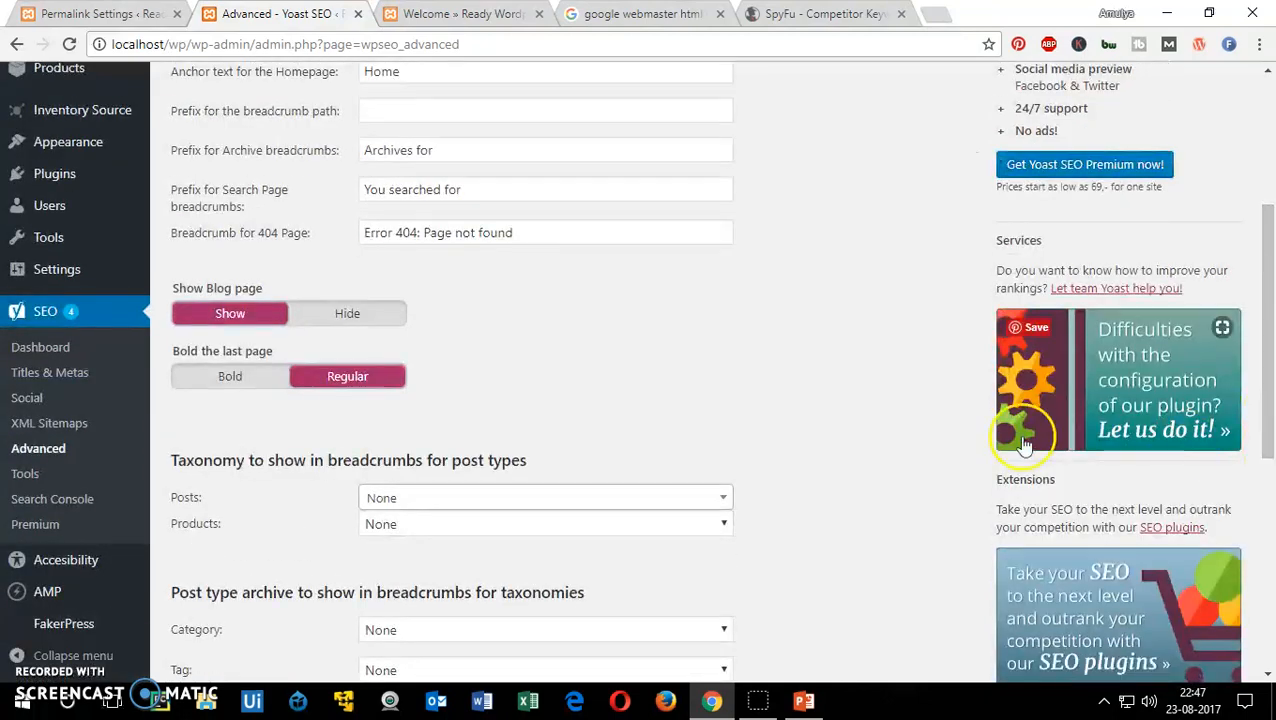
{"action": "left_click_drag", "start_coordinate": [1262, 245], "coordinate": [1262, 450]}
{"action": "left_click", "coordinate": [220, 376]}
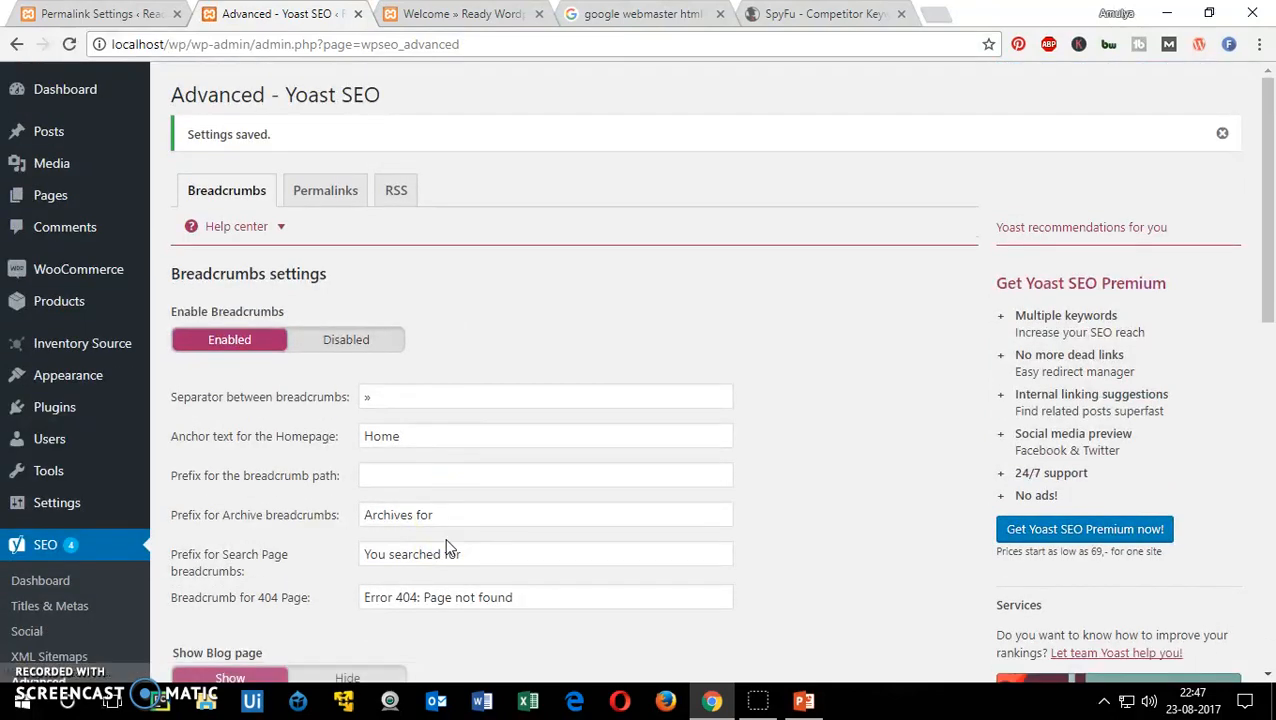
- Review the Yoast SEO Tools page and check the After Installing WordPress slide in PowerPoint before returning to Chrome
{"action": "left_click_drag", "start_coordinate": [1267, 276], "coordinate": [1267, 466]}
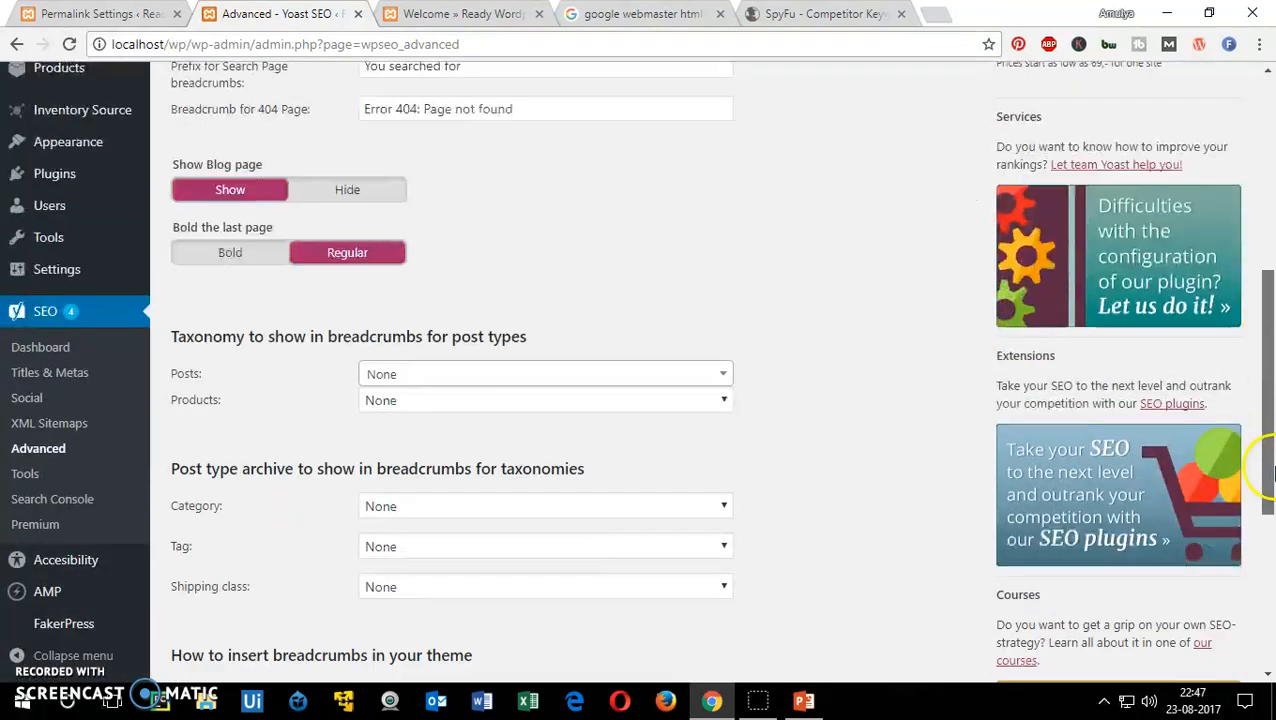
{"action": "left_click", "coordinate": [27, 476]}
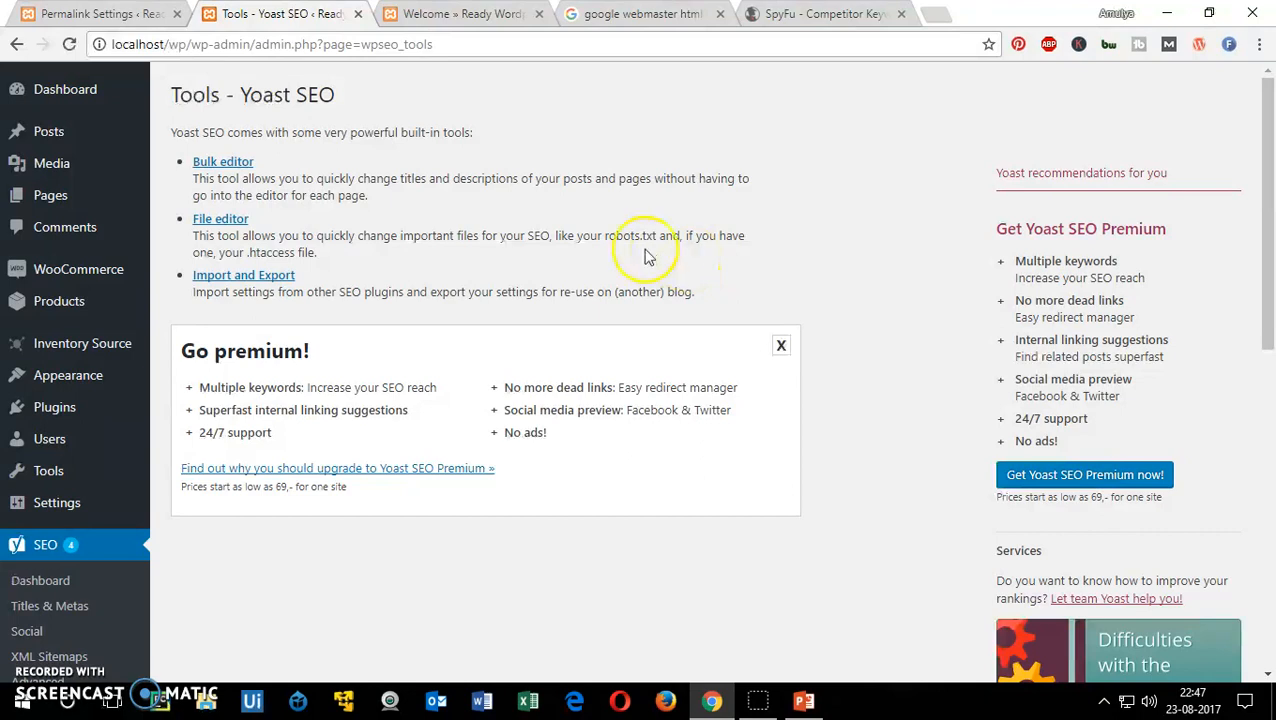
{"action": "left_click", "coordinate": [804, 701]}
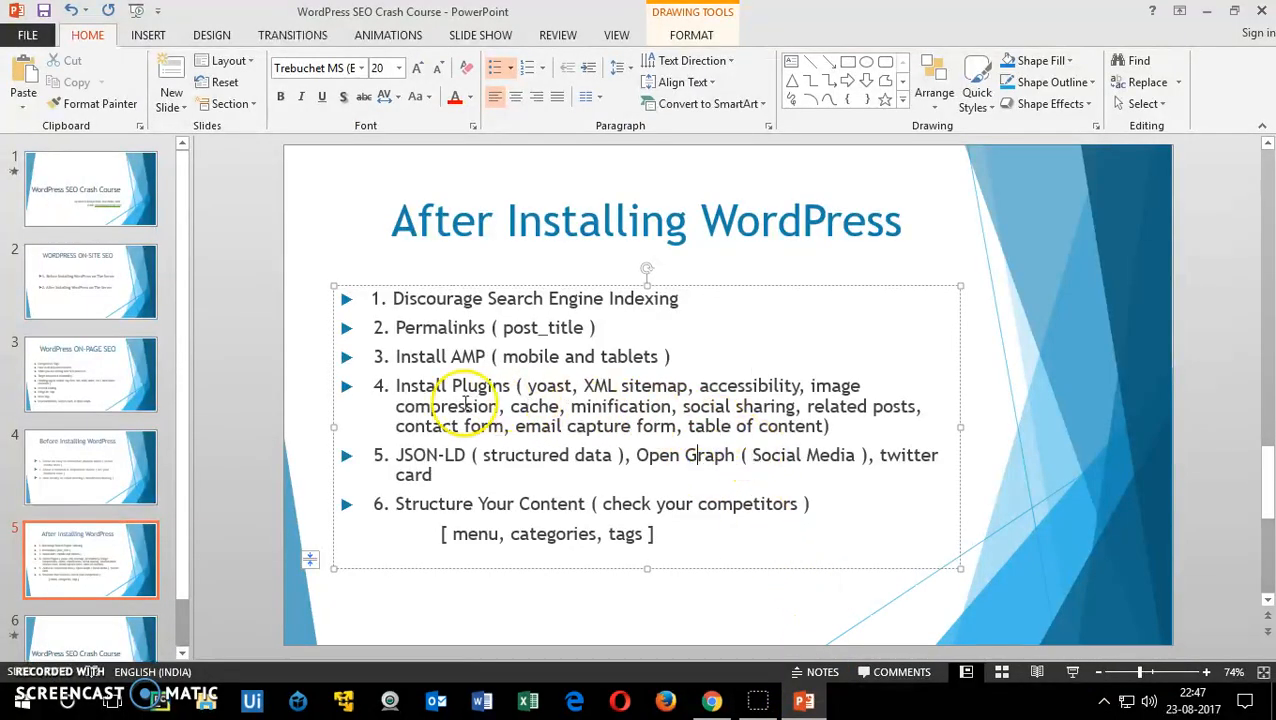
{"action": "left_click", "coordinate": [711, 701]}
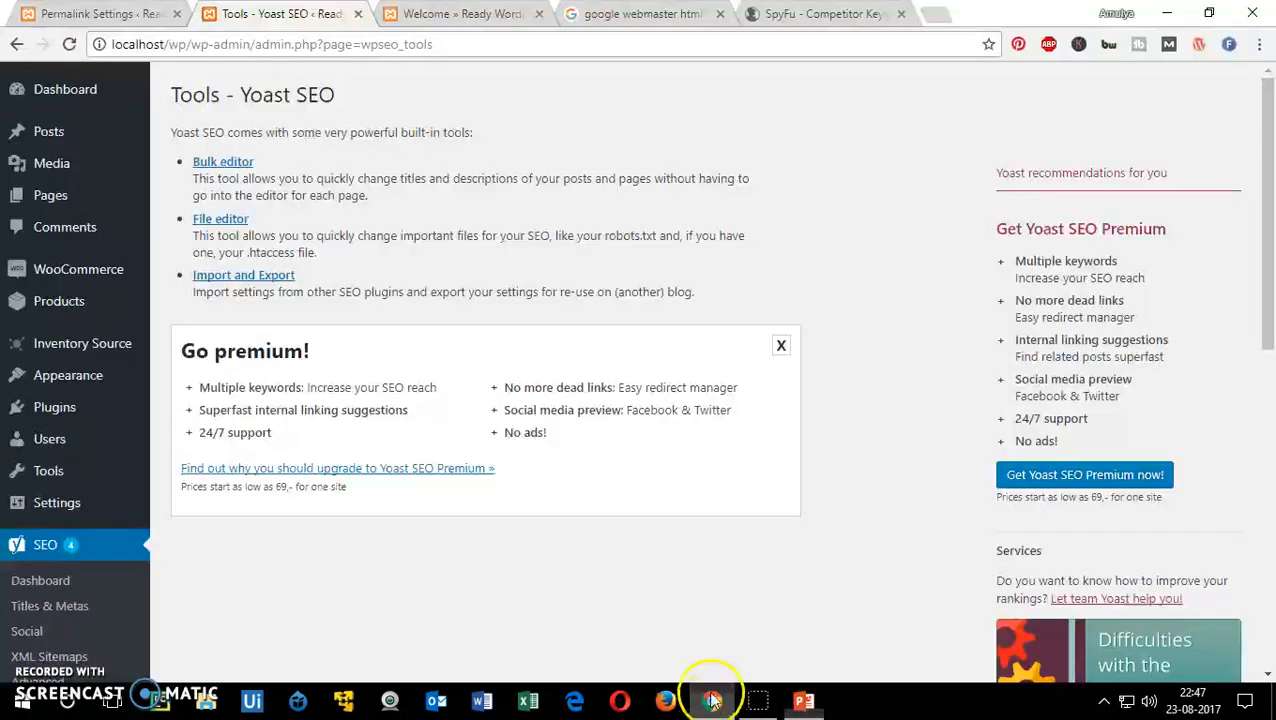
- Search Google for "wordpress plugin image compression" and open the Smush Image Compression and Optimization plugin page
{"action": "left_click", "coordinate": [460, 14]}
{"action": "left_click", "coordinate": [620, 14]}
{"action": "left_click", "coordinate": [810, 14]}
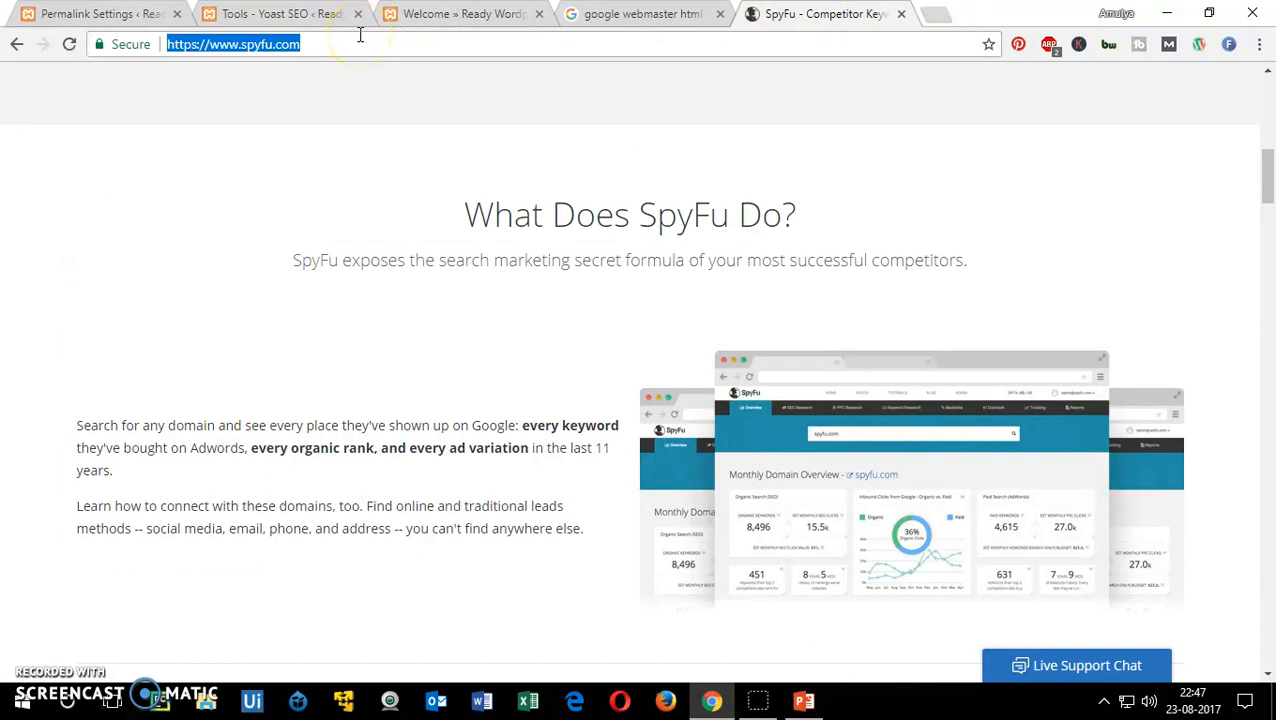
{"action": "type", "text": "wordpress"}
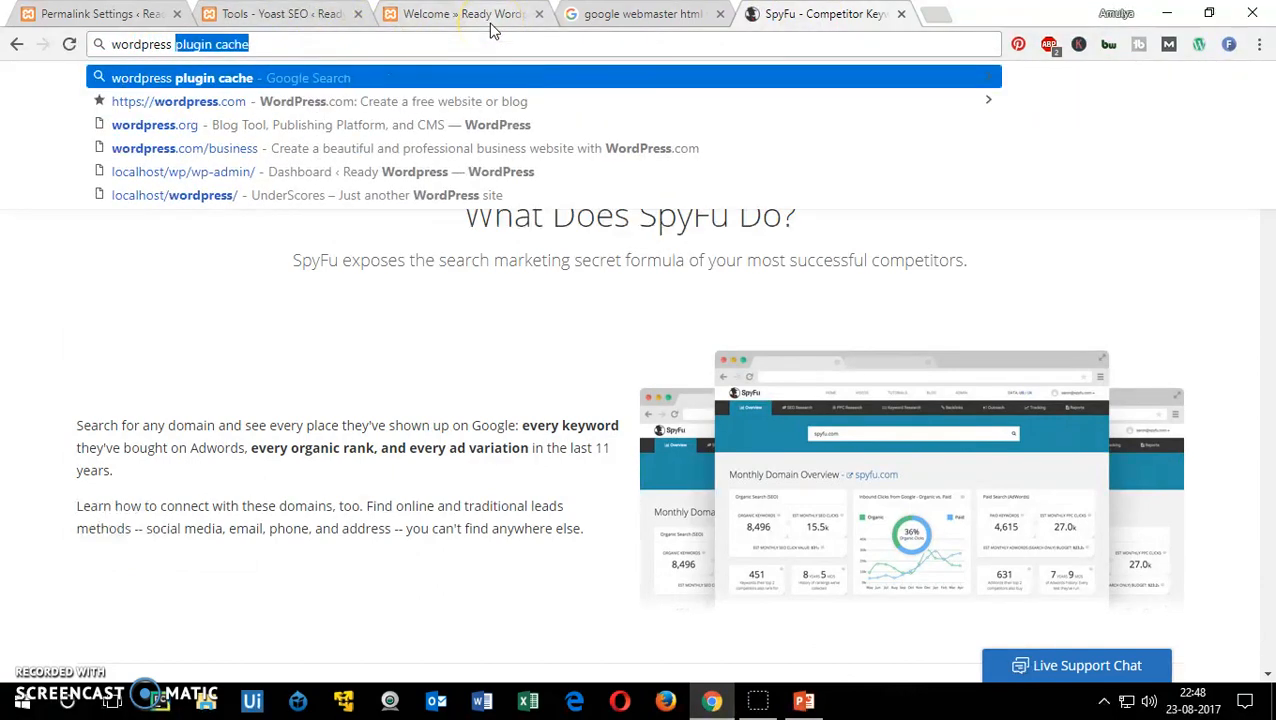
{"action": "key", "text": "Right"}
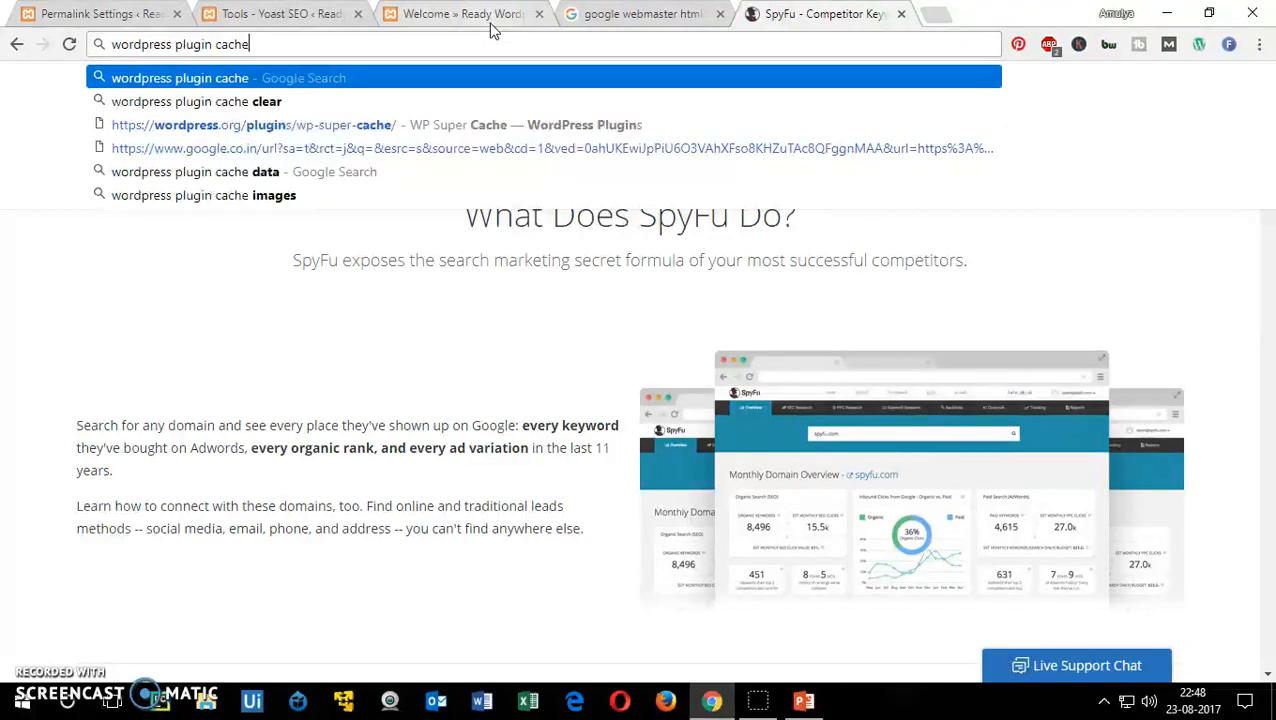
{"action": "key", "text": "BackSpace"}
{"action": "key", "text": "BackSpace"}
{"action": "key", "text": "BackSpace"}
{"action": "key", "text": "BackSpace"}
{"action": "key", "text": "BackSpace"}
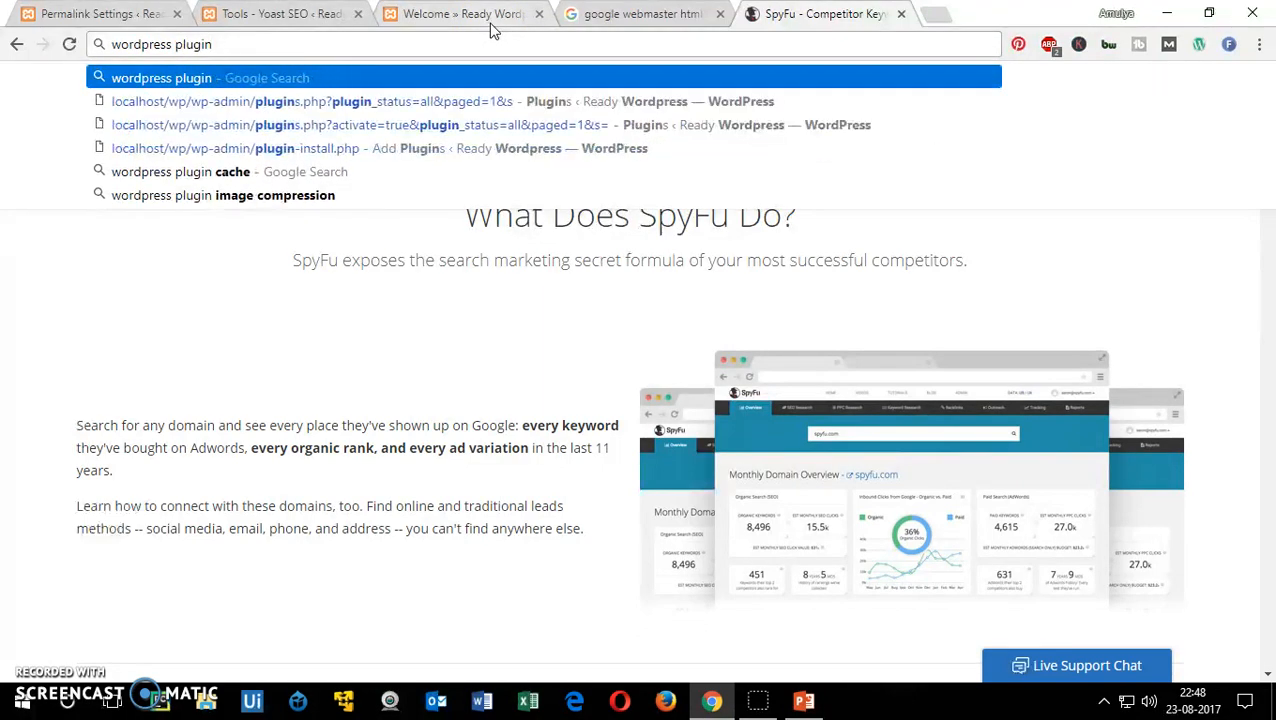
{"action": "key", "text": "Down"}
{"action": "key", "text": "Down"}
{"action": "key", "text": "Down"}
{"action": "key", "text": "Down"}
{"action": "key", "text": "Down"}
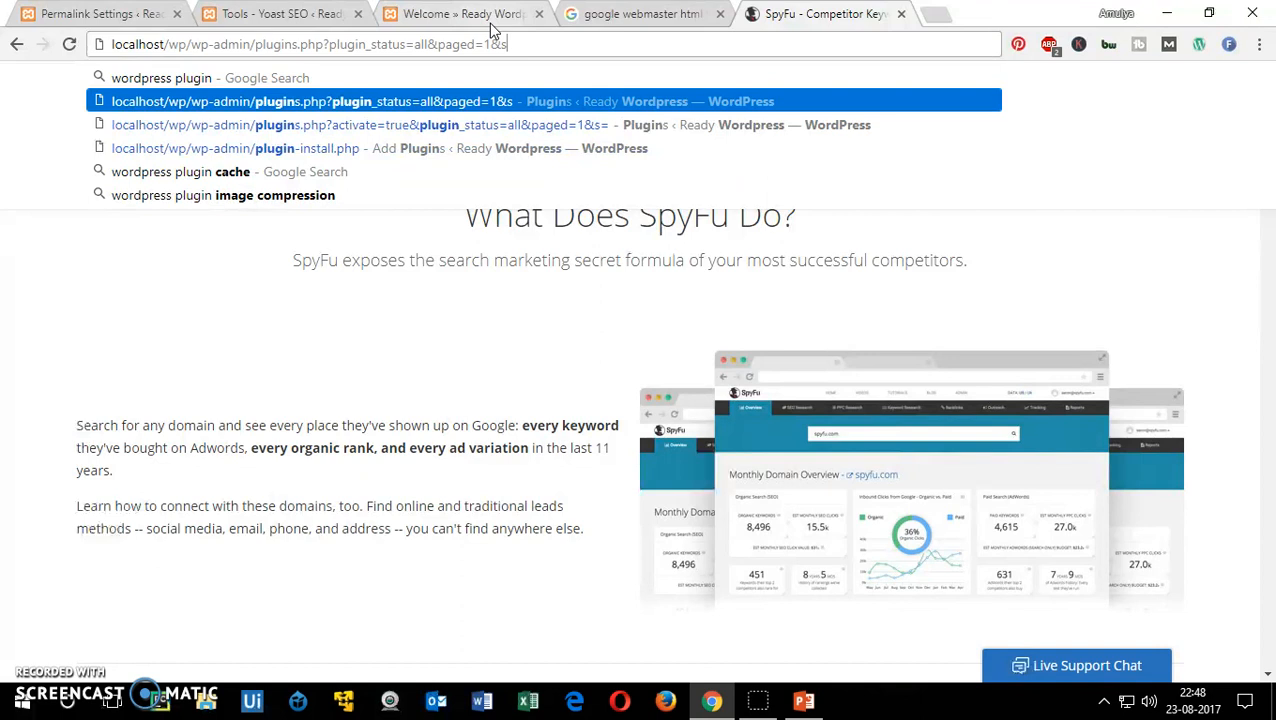
{"action": "key", "text": "Return"}
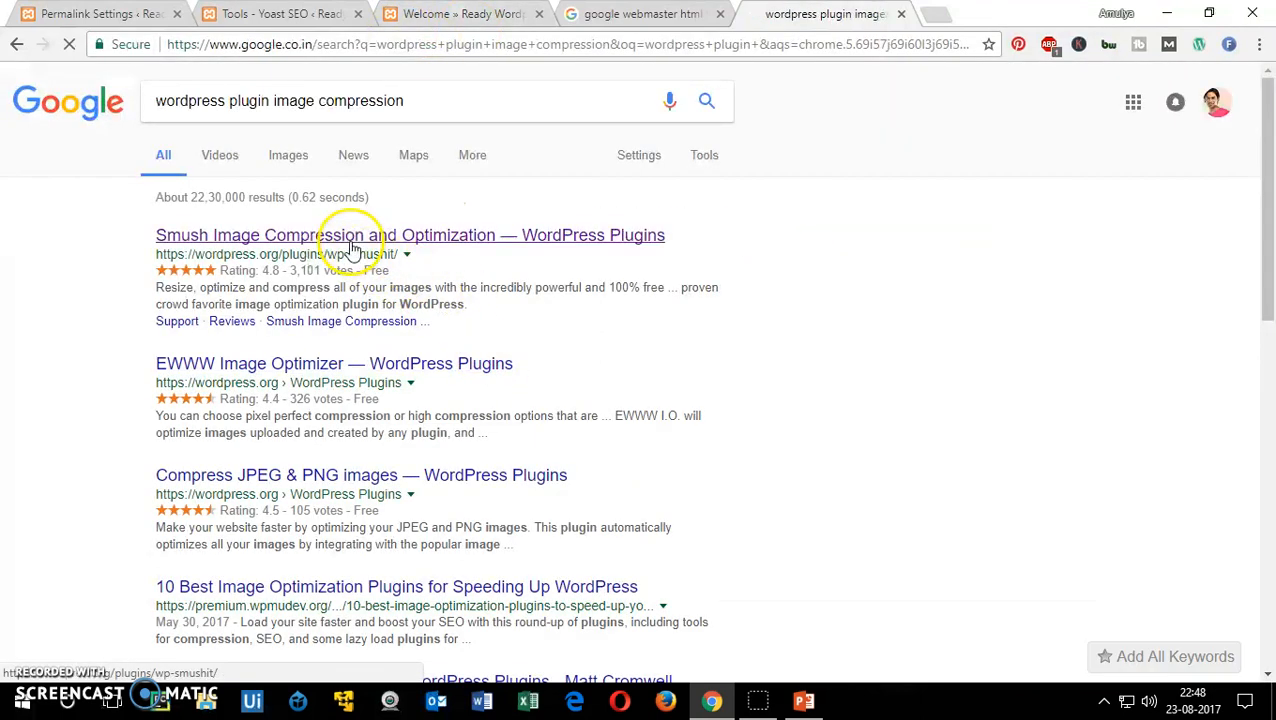
{"action": "left_click", "coordinate": [350, 236]}
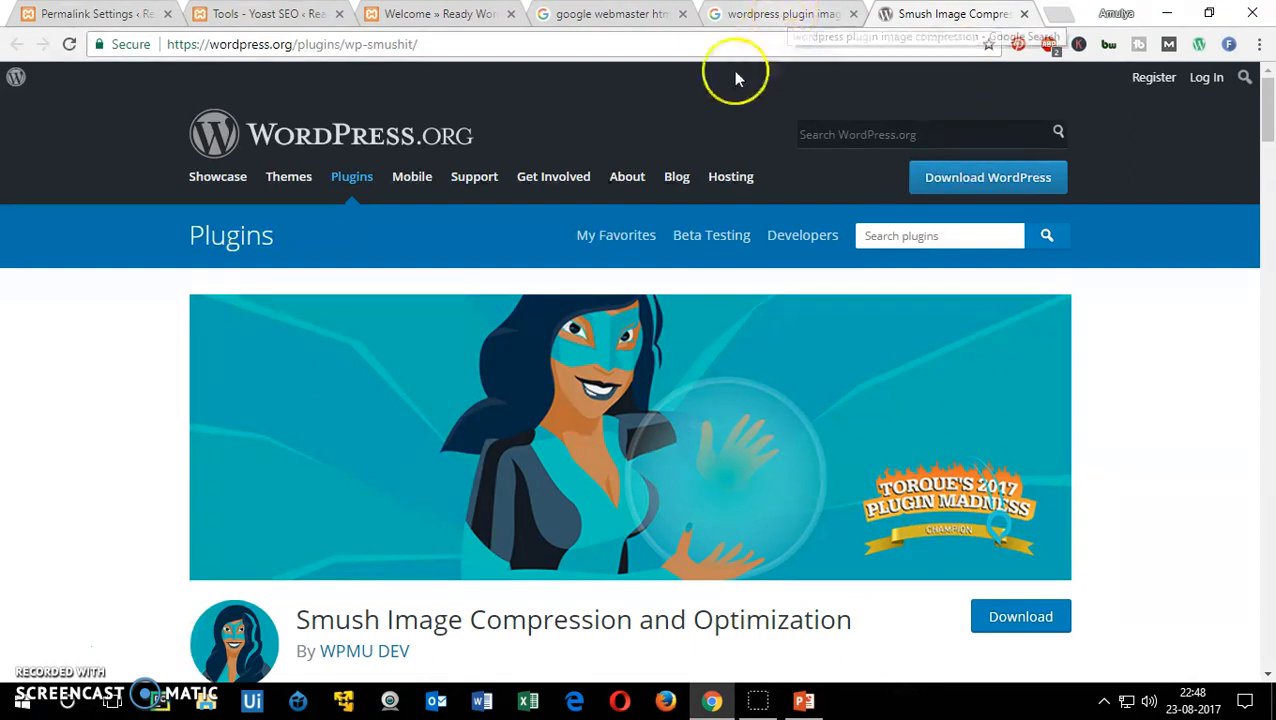
- Check the Install Plugins item on the After Installing WordPress slide in PowerPoint and return to Chrome
{"action": "left_click", "coordinate": [801, 702]}
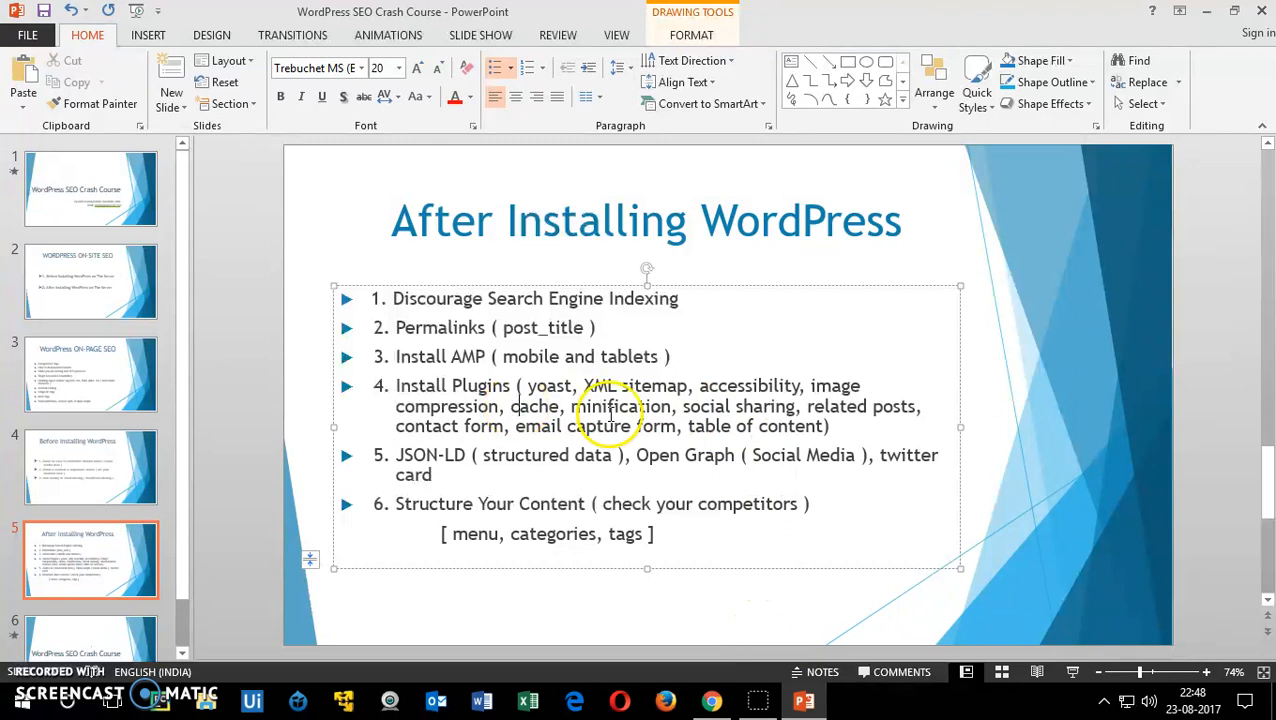
{"action": "triple_click", "coordinate": [612, 405]}
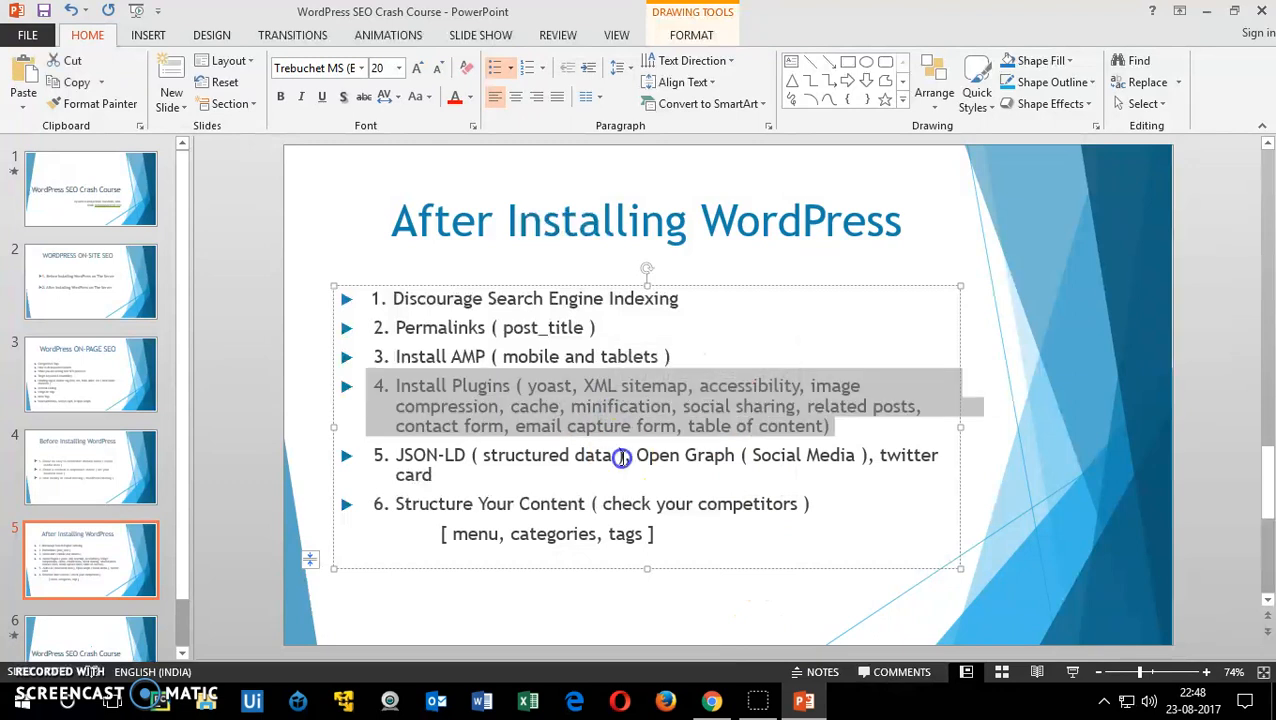
{"action": "left_click", "coordinate": [633, 455]}
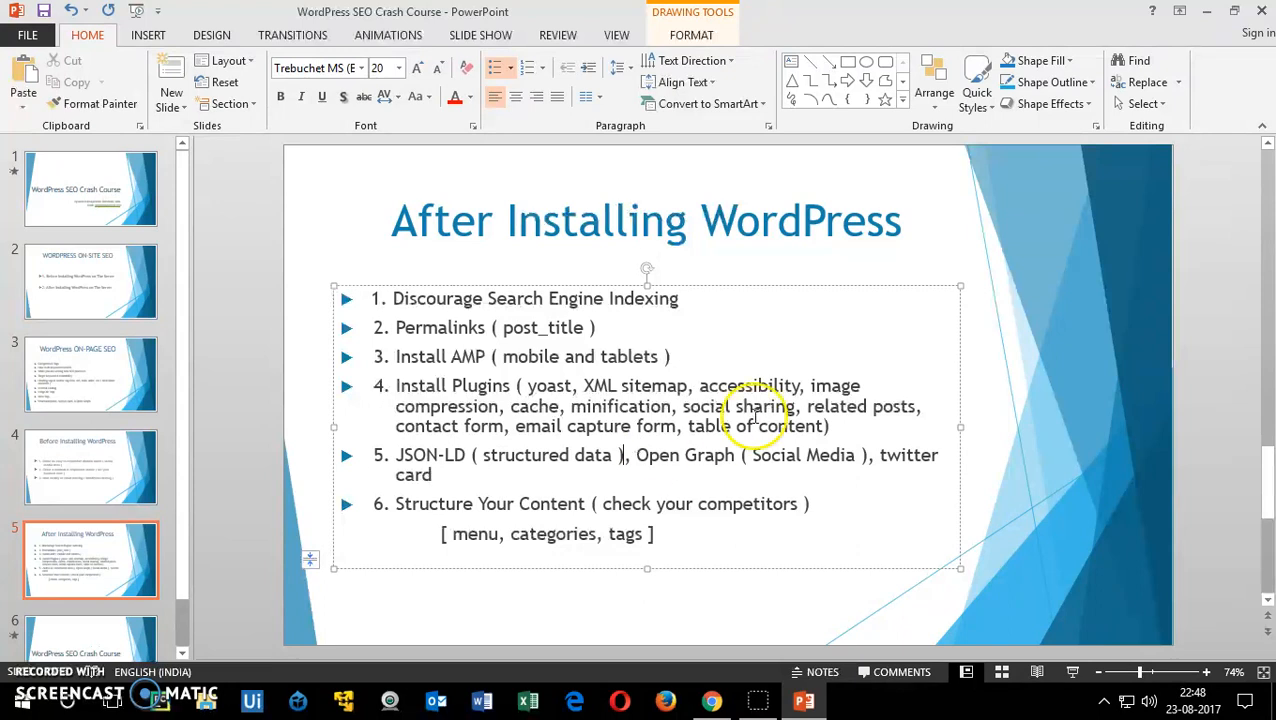
{"action": "left_click", "coordinate": [711, 700]}
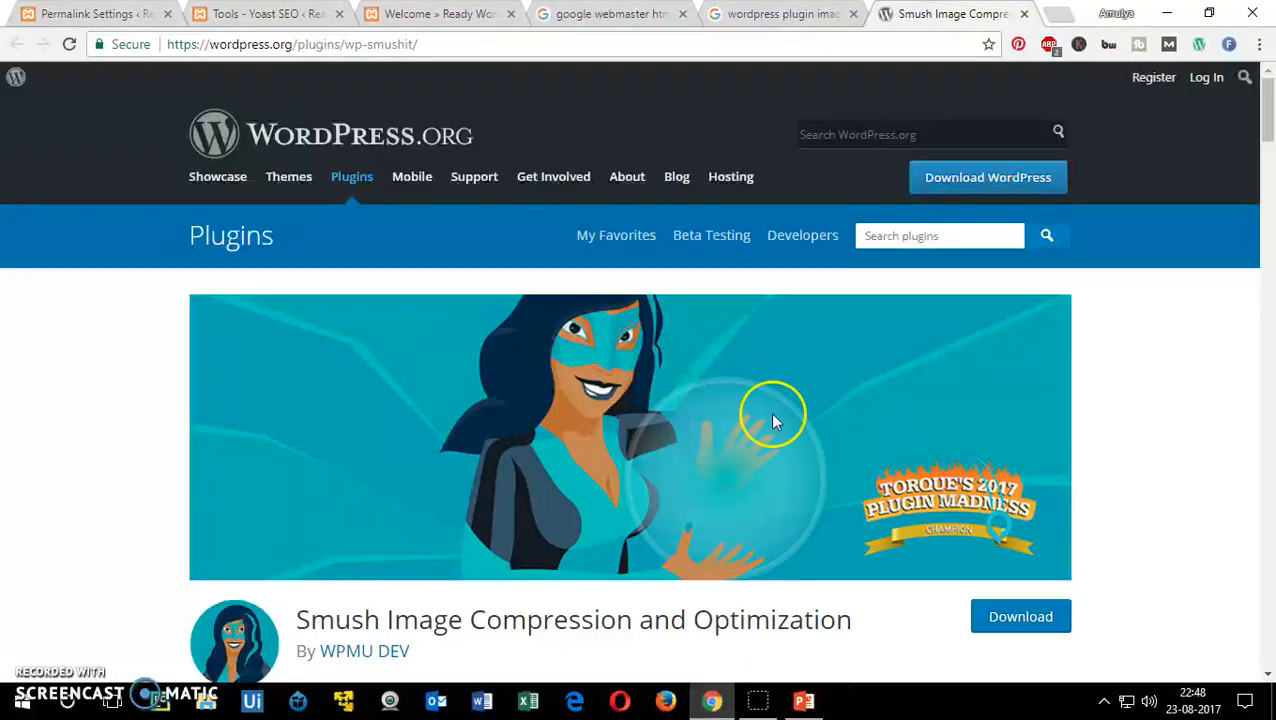
- Search Google for "wordpress plugin social share" and open the WP Social Sharing plugin page
{"action": "left_click", "coordinate": [730, 14]}
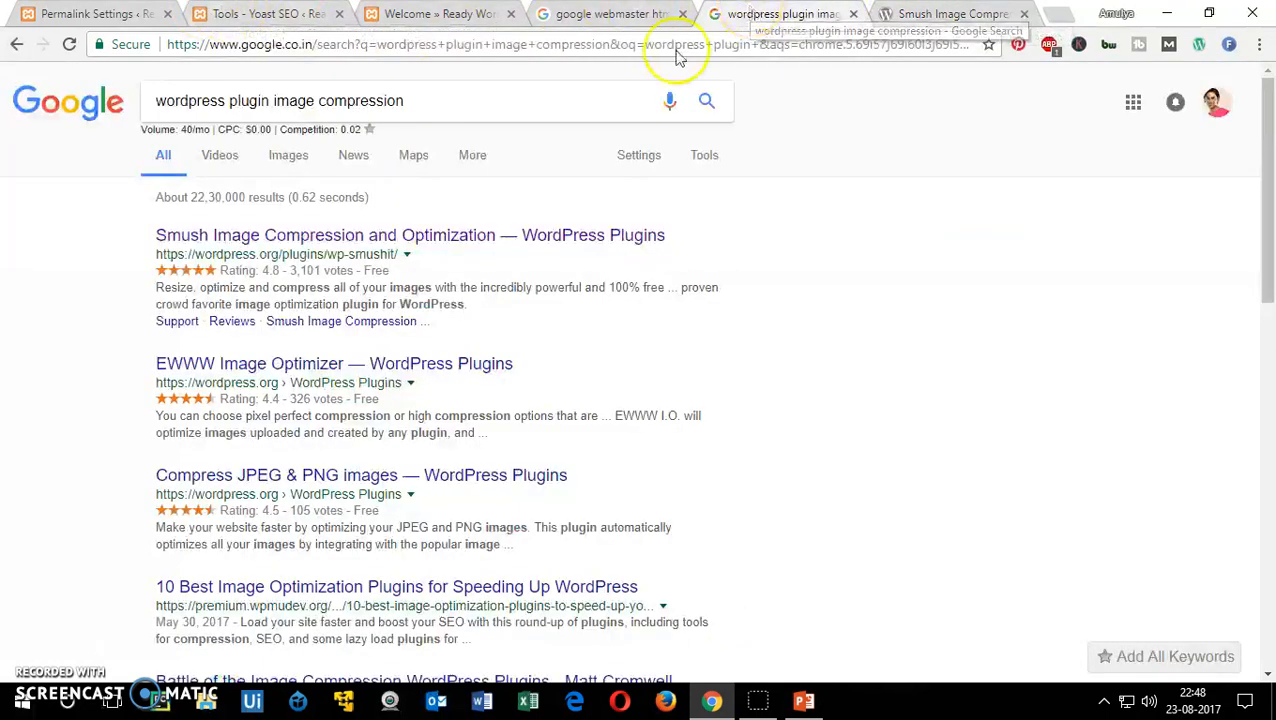
{"action": "left_click_drag", "start_coordinate": [275, 104], "coordinate": [323, 104]}
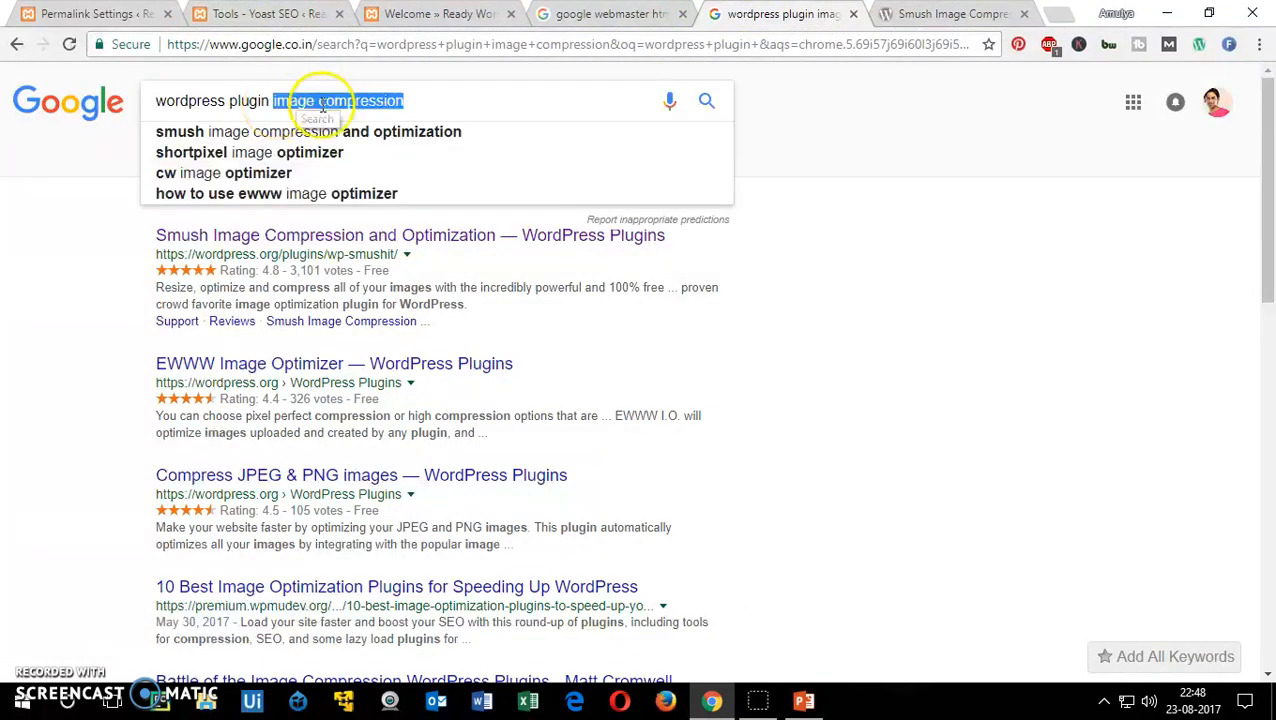
{"action": "type", "text": "socail"}
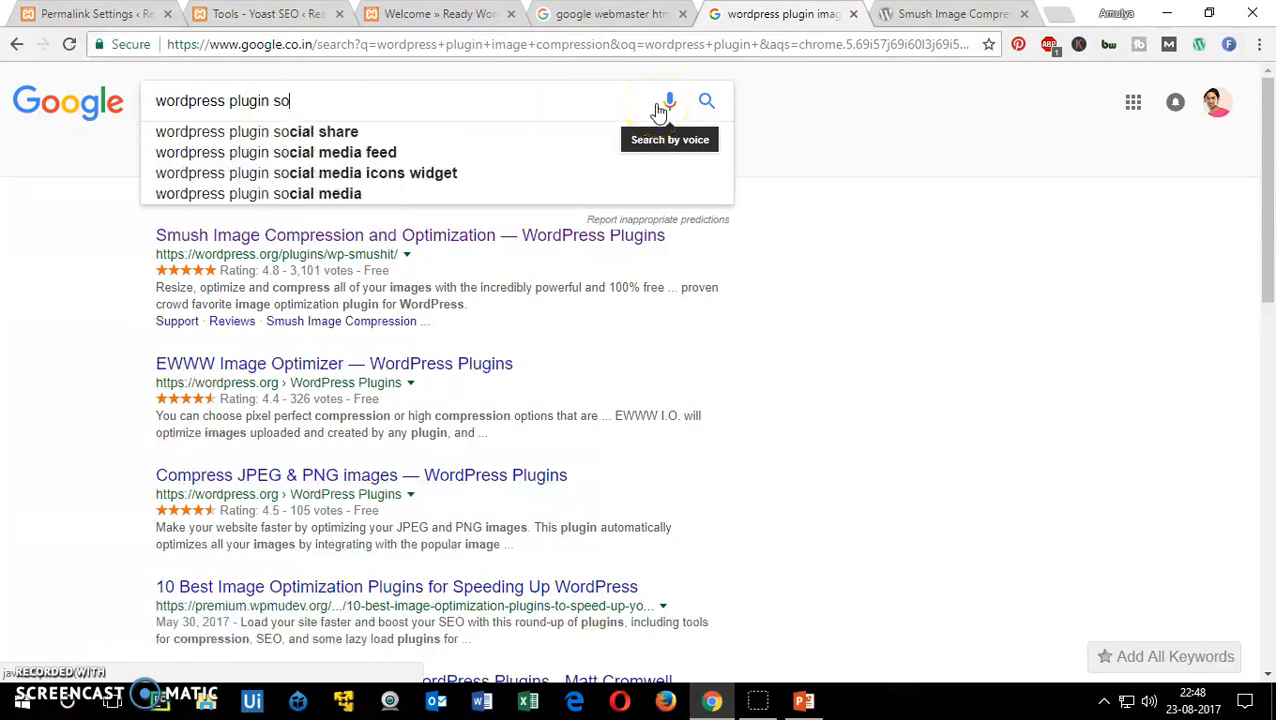
{"action": "key", "text": "Down"}
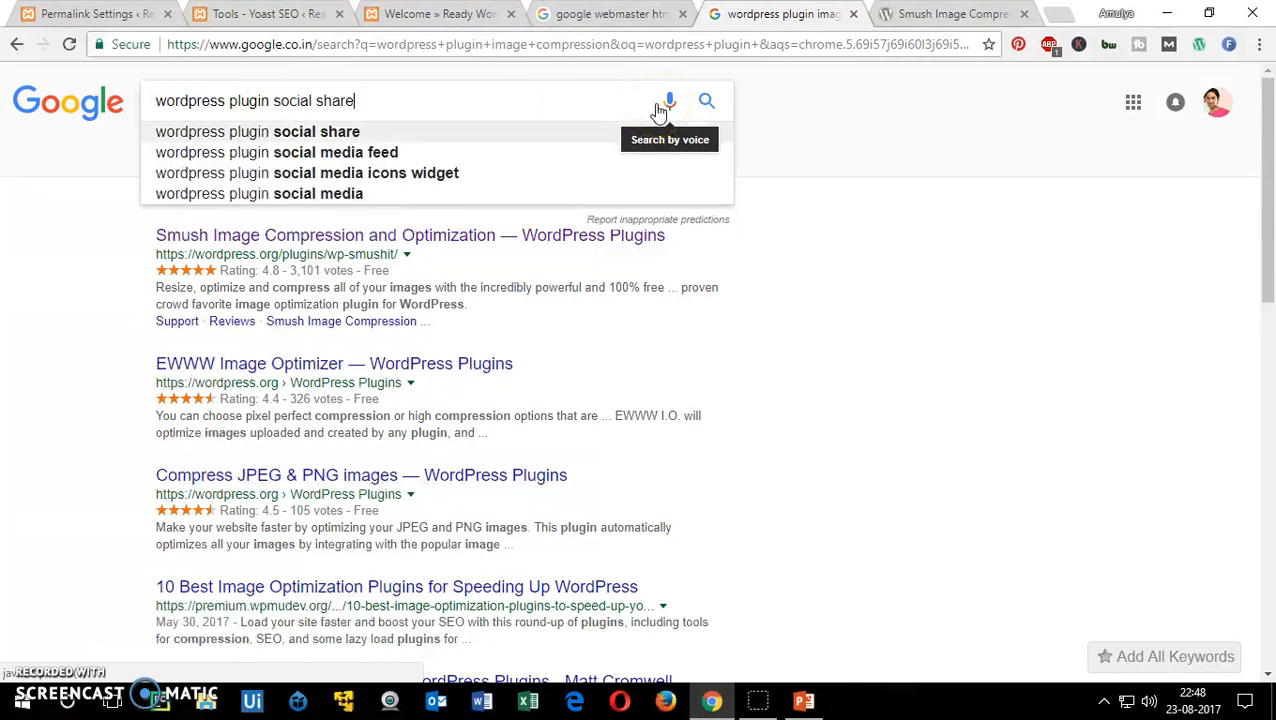
{"action": "key", "text": "Return"}
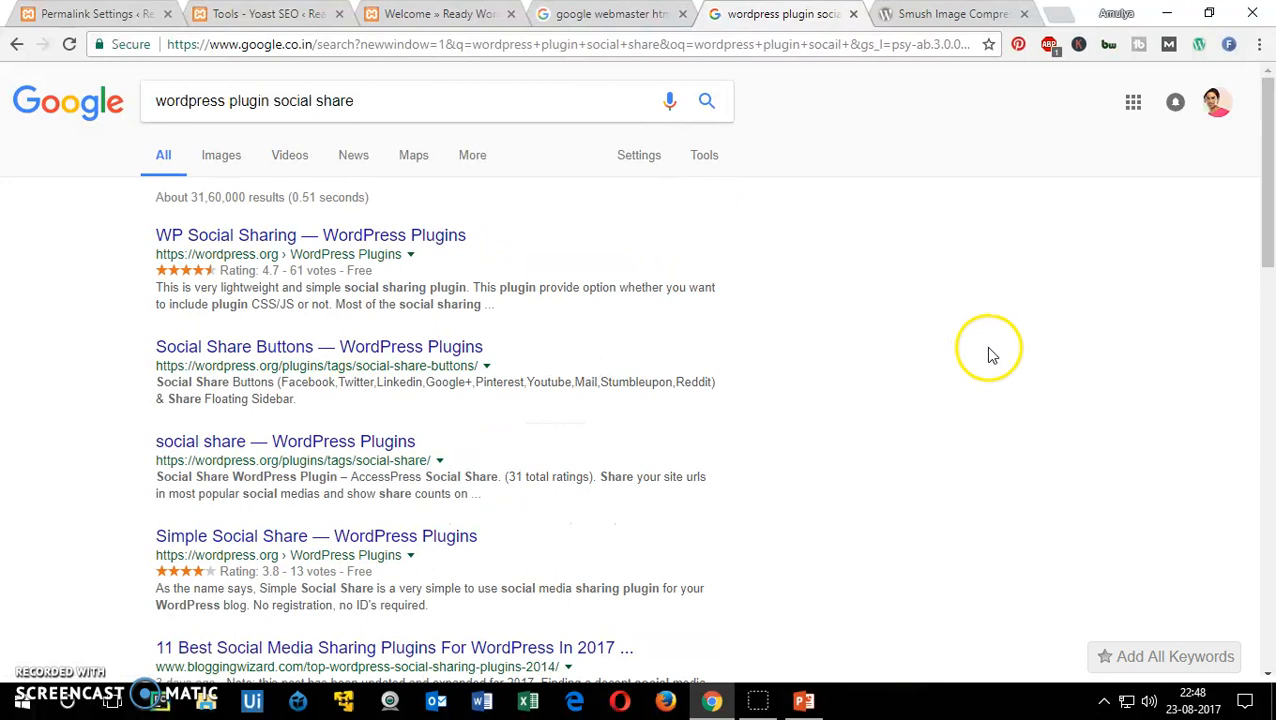
{"action": "left_click", "coordinate": [287, 235]}
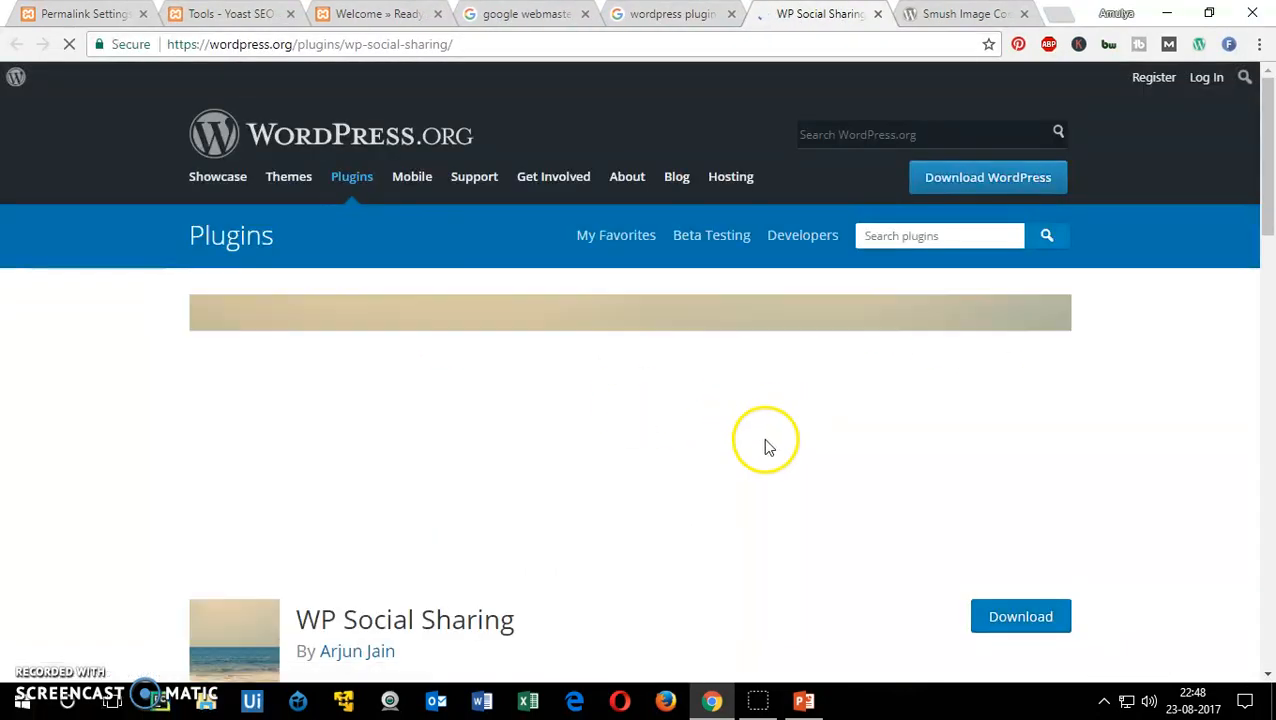
- Review the installation instructions and reviews of the WP Social Sharing plugin
{"action": "left_click_drag", "start_coordinate": [1270, 143], "coordinate": [1262, 228]}
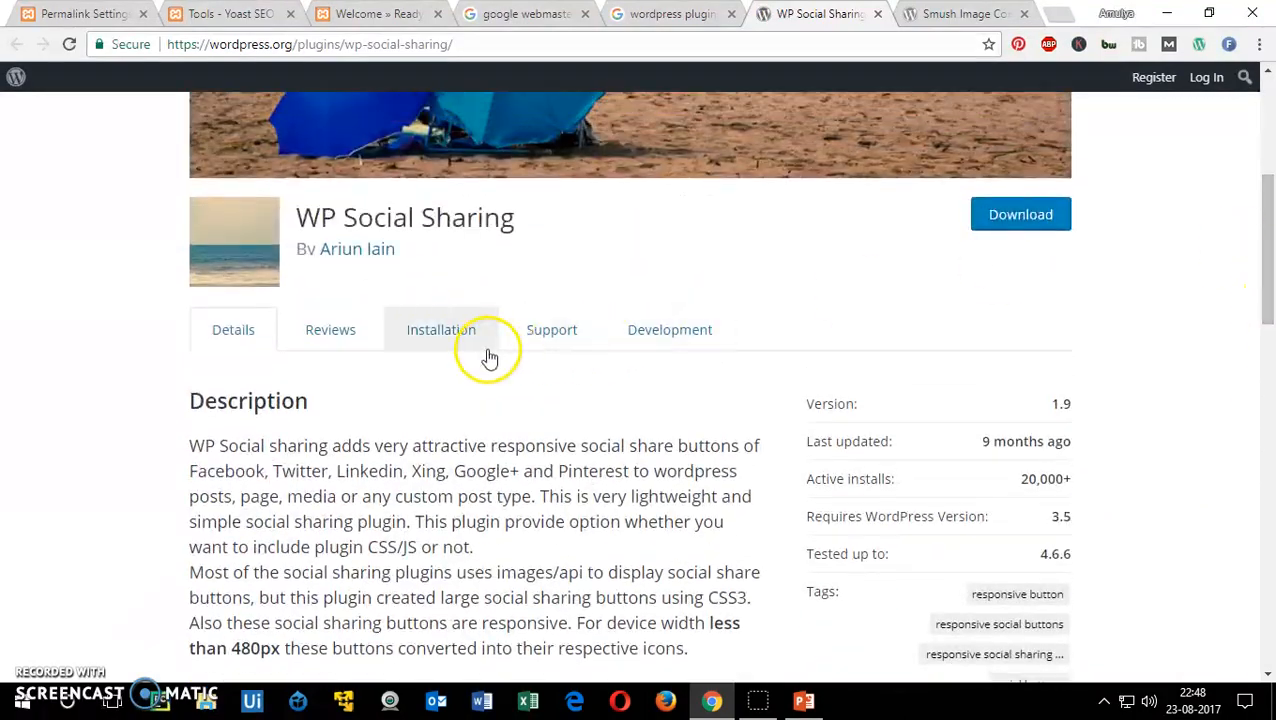
{"action": "left_click", "coordinate": [333, 333]}
{"action": "left_click", "coordinate": [468, 330]}
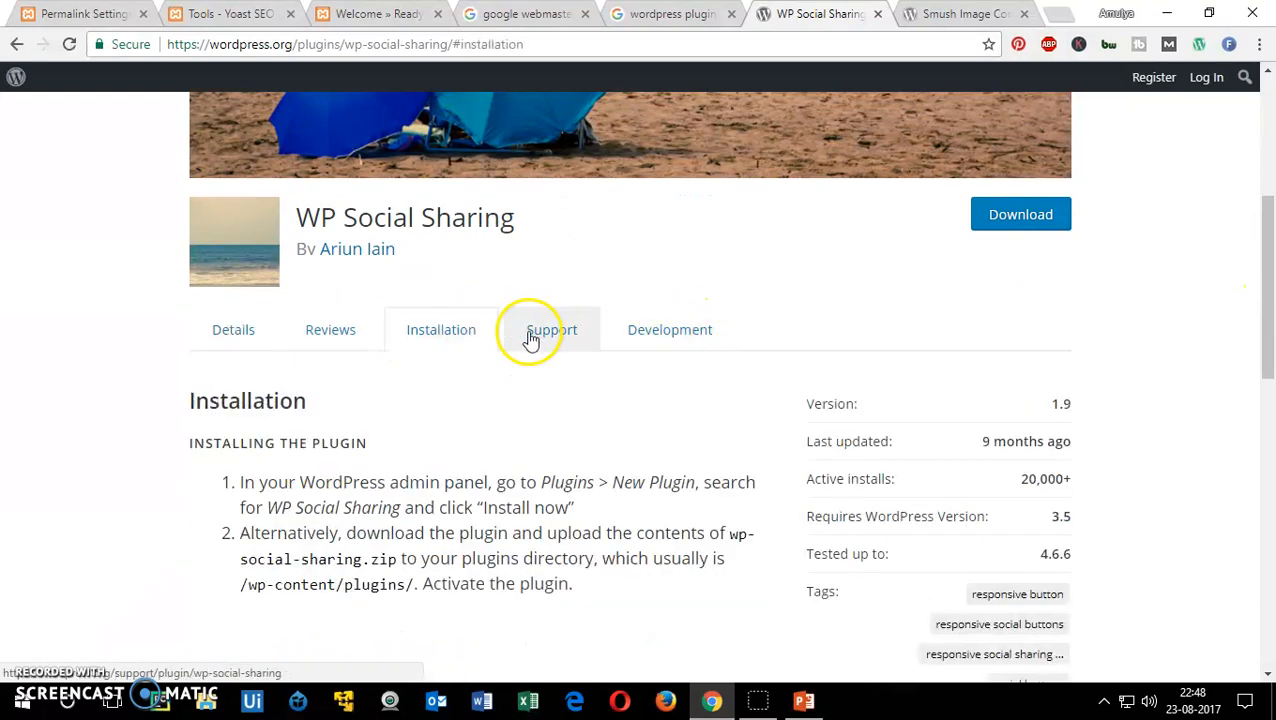
{"action": "left_click", "coordinate": [330, 329]}
{"action": "left_click_drag", "start_coordinate": [1270, 230], "coordinate": [1262, 80]}
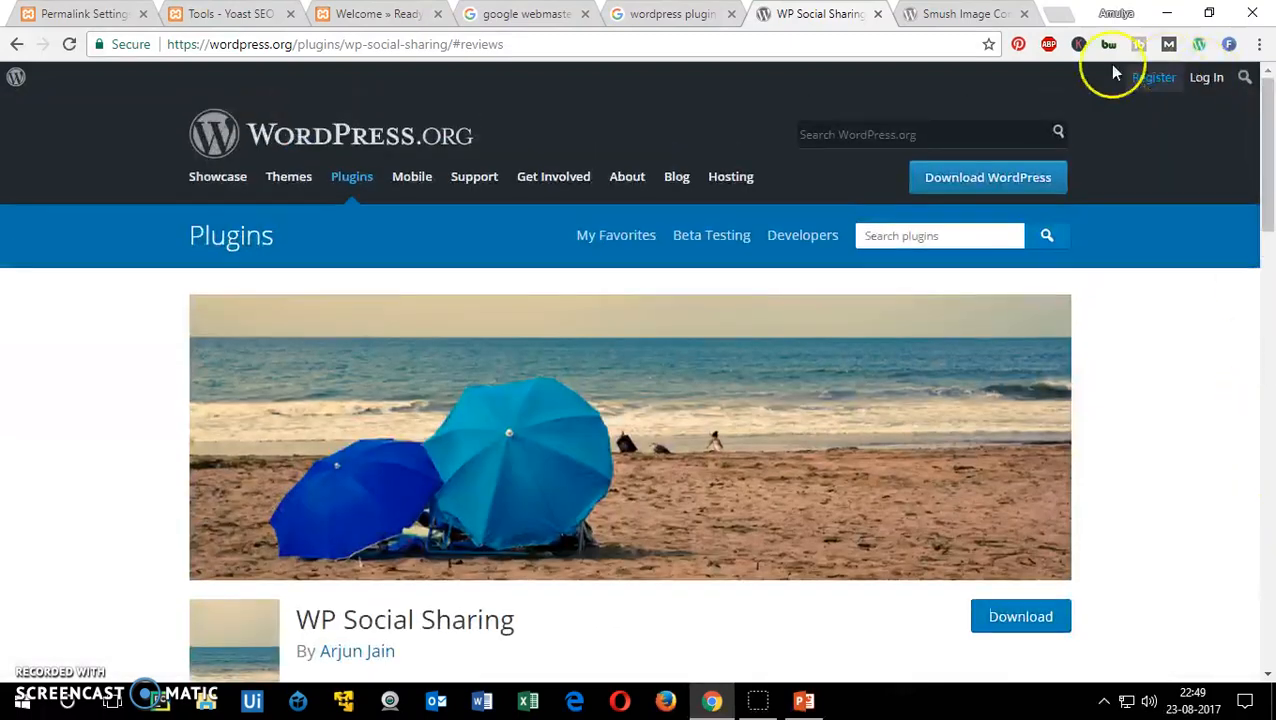
- Look at the plugin options in the WordPress admin and recheck the plugin list on the PowerPoint slide before returning to Chrome
{"action": "left_click", "coordinate": [931, 15]}
{"action": "left_click", "coordinate": [118, 12]}
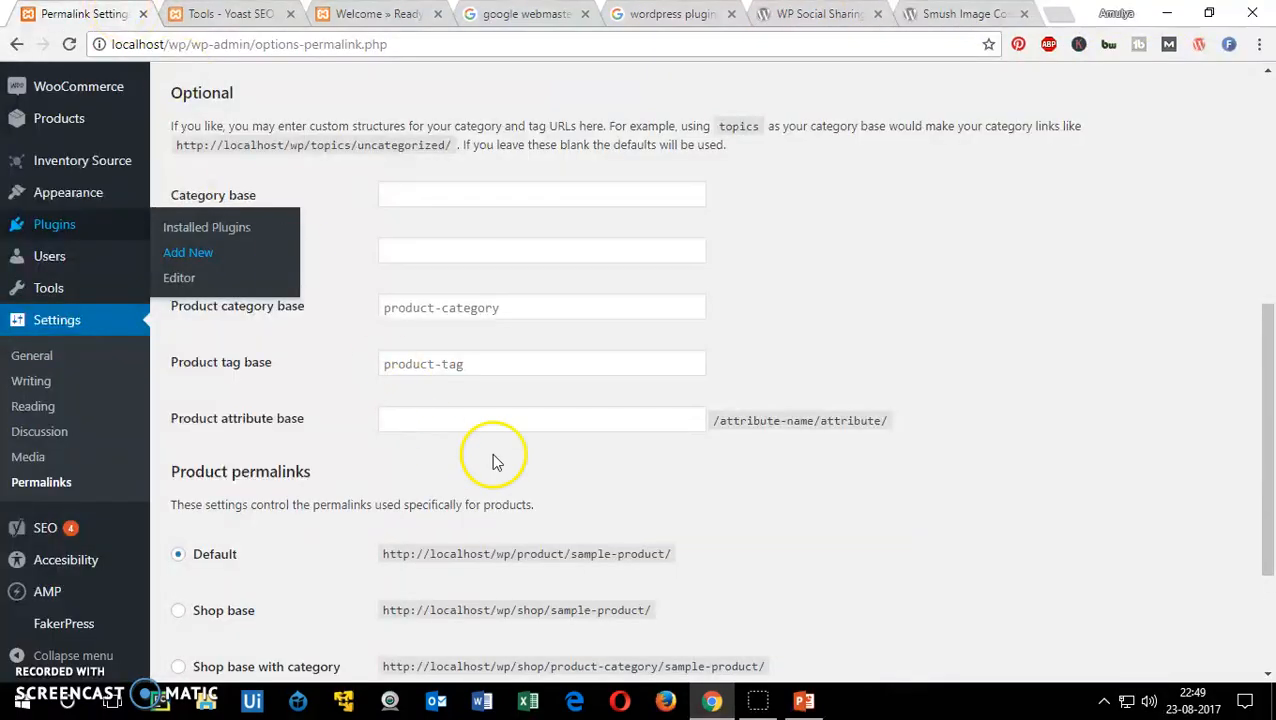
{"action": "left_click", "coordinate": [805, 699]}
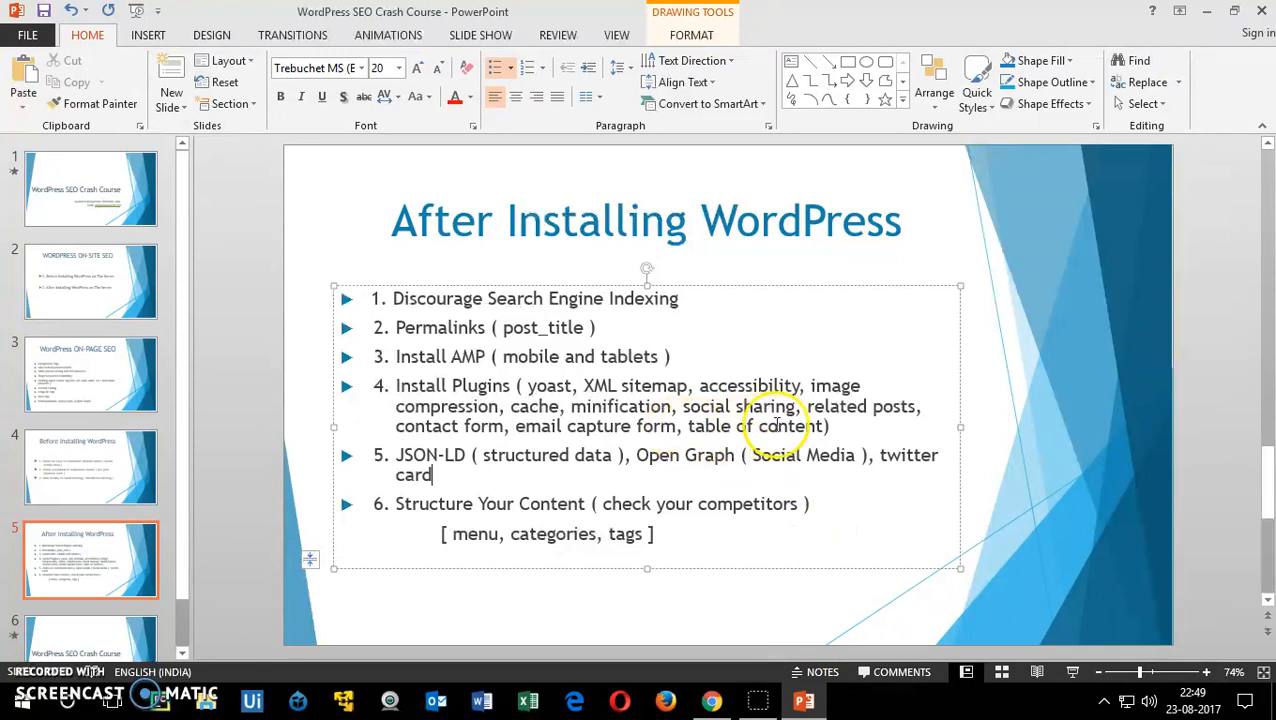
{"action": "left_click", "coordinate": [1206, 12]}
- Search Google for "wordpress plugin yet another related posts plugin" in place of the social share query
{"action": "left_click", "coordinate": [560, 16]}
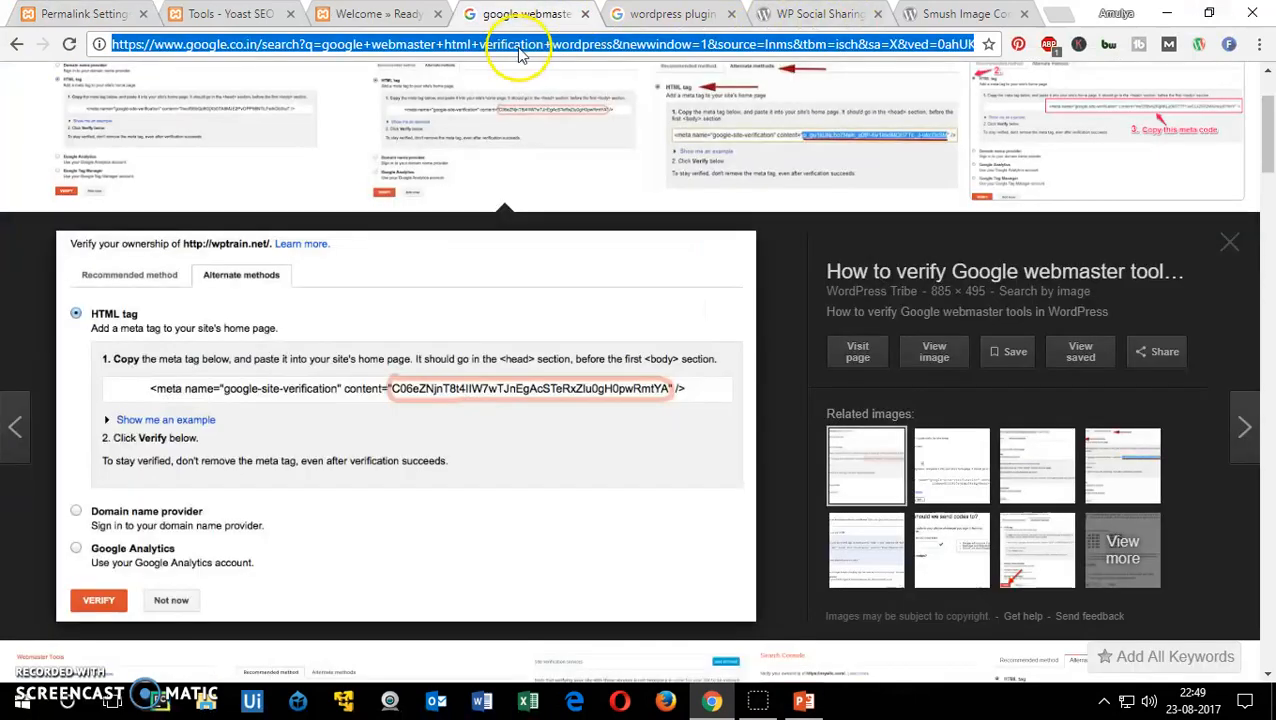
{"action": "left_click", "coordinate": [658, 18]}
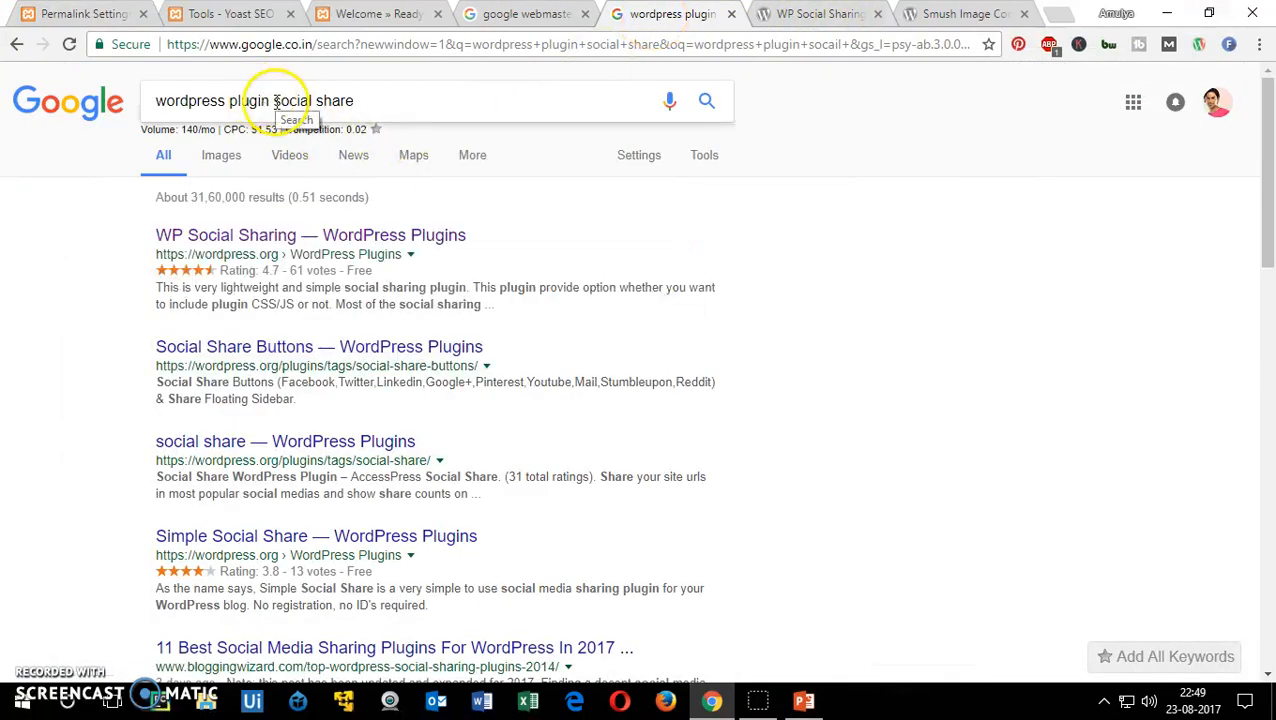
{"action": "left_click_drag", "start_coordinate": [275, 103], "coordinate": [507, 100]}
{"action": "type", "text": "yet"}
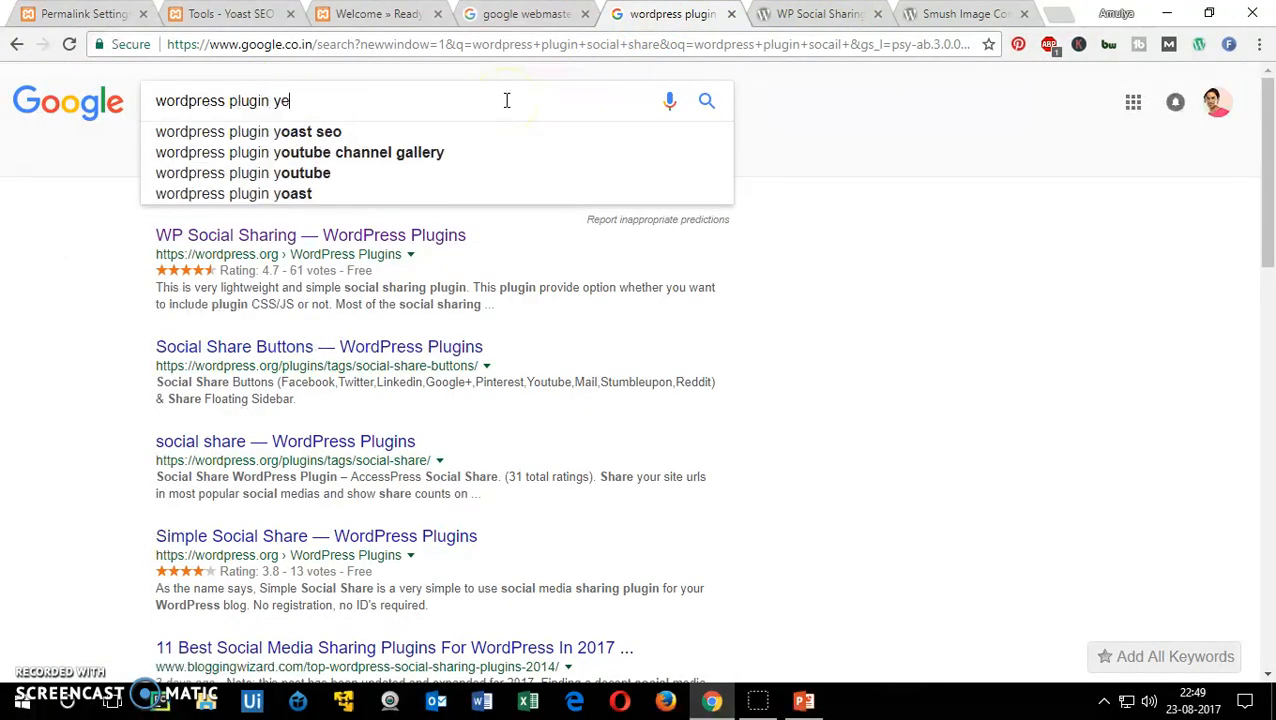
{"action": "key", "text": "Down"}
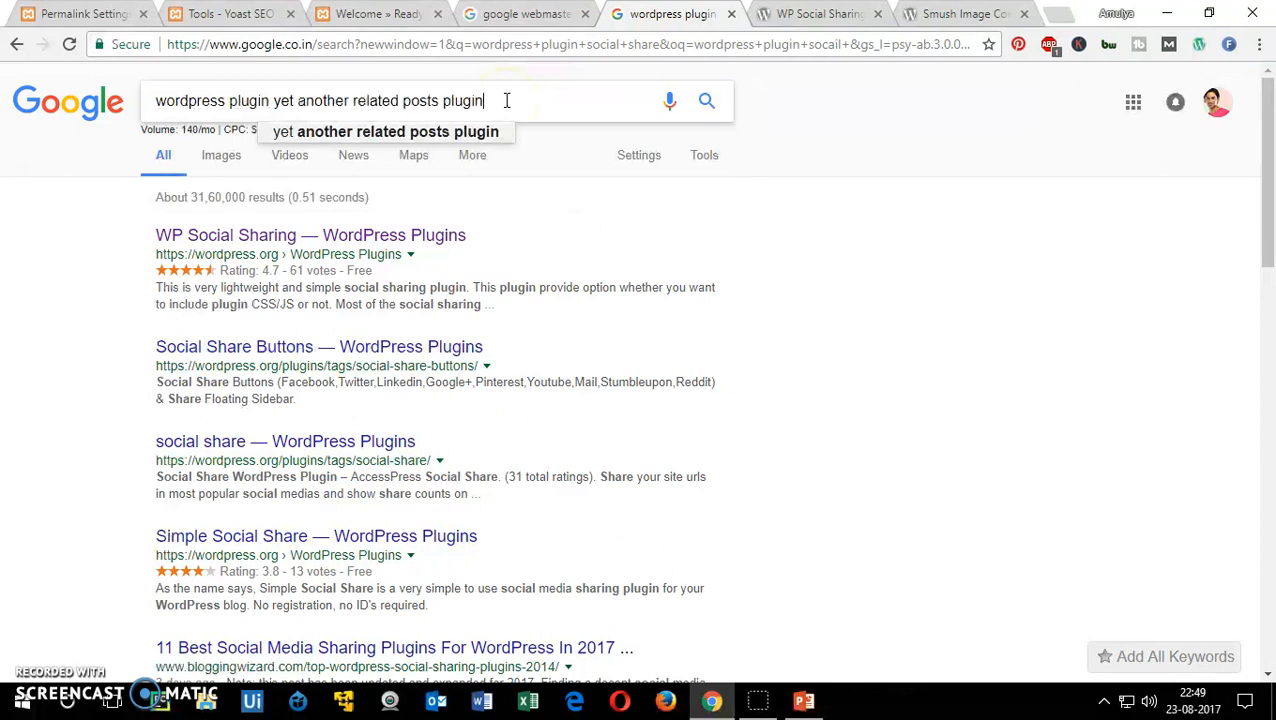
{"action": "key", "text": "Return"}
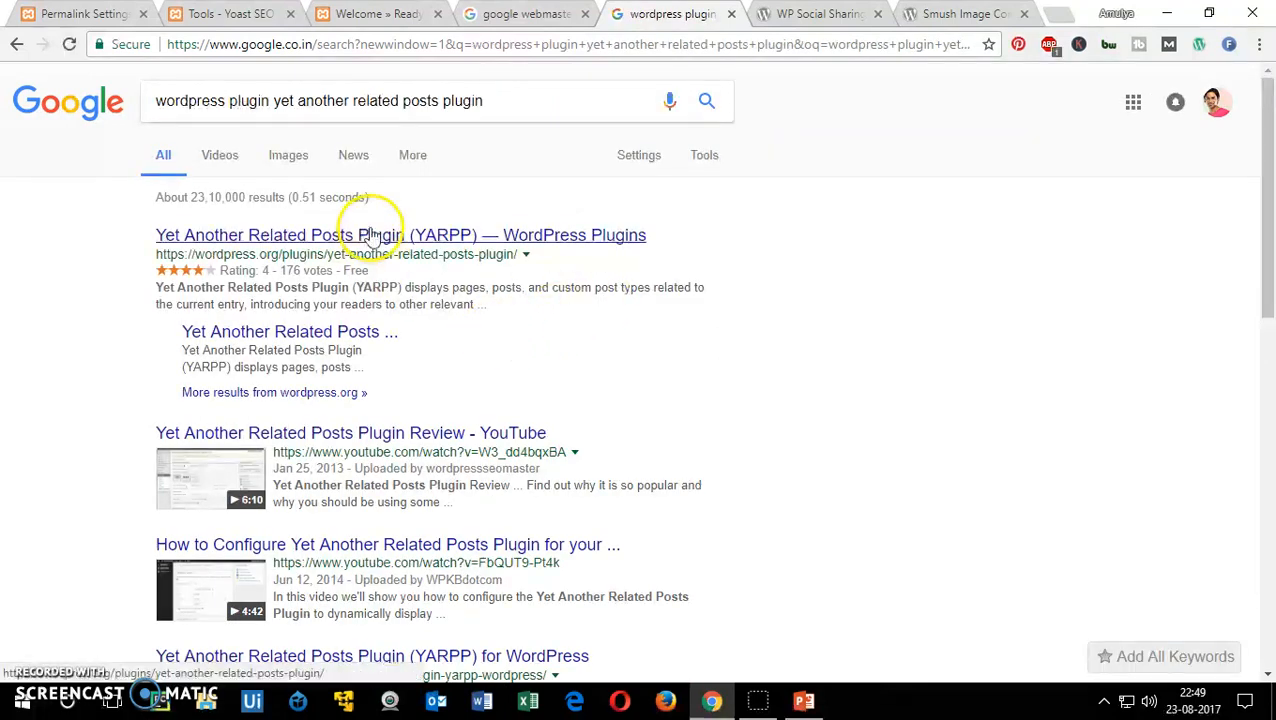